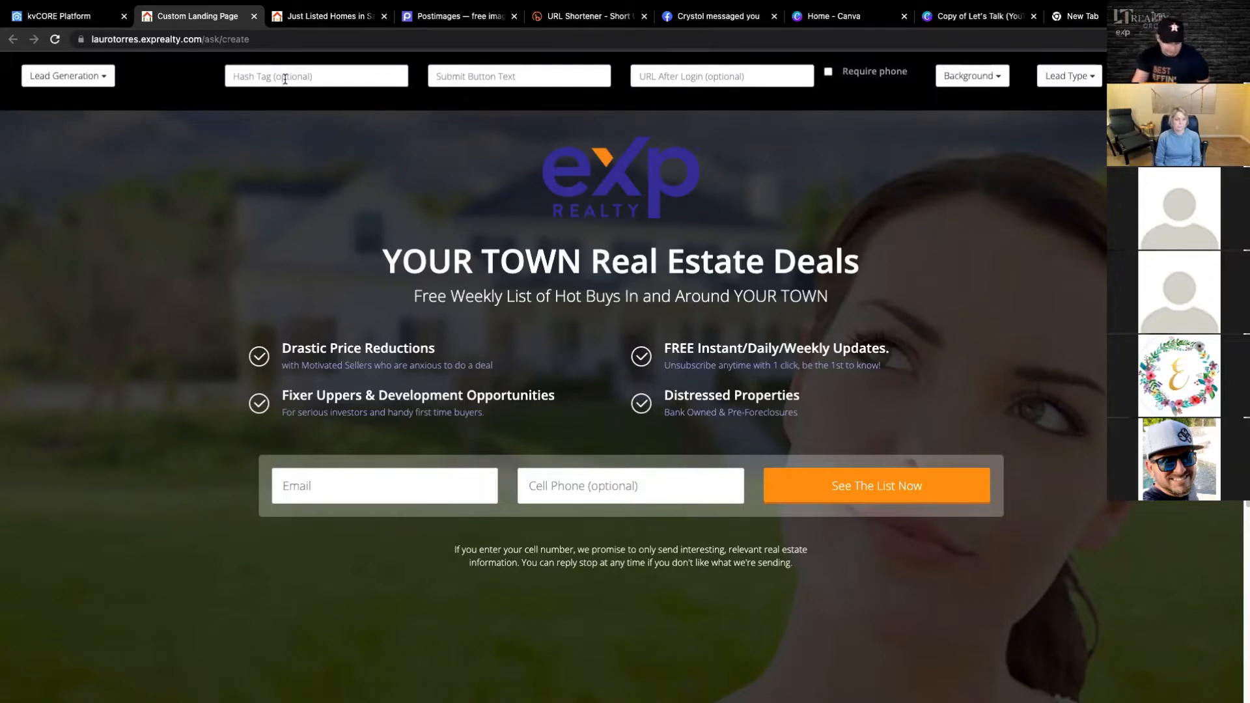
- Set the landing page's hash tag to JUSTLISTEDSANANTONIO
type("JUstliste")
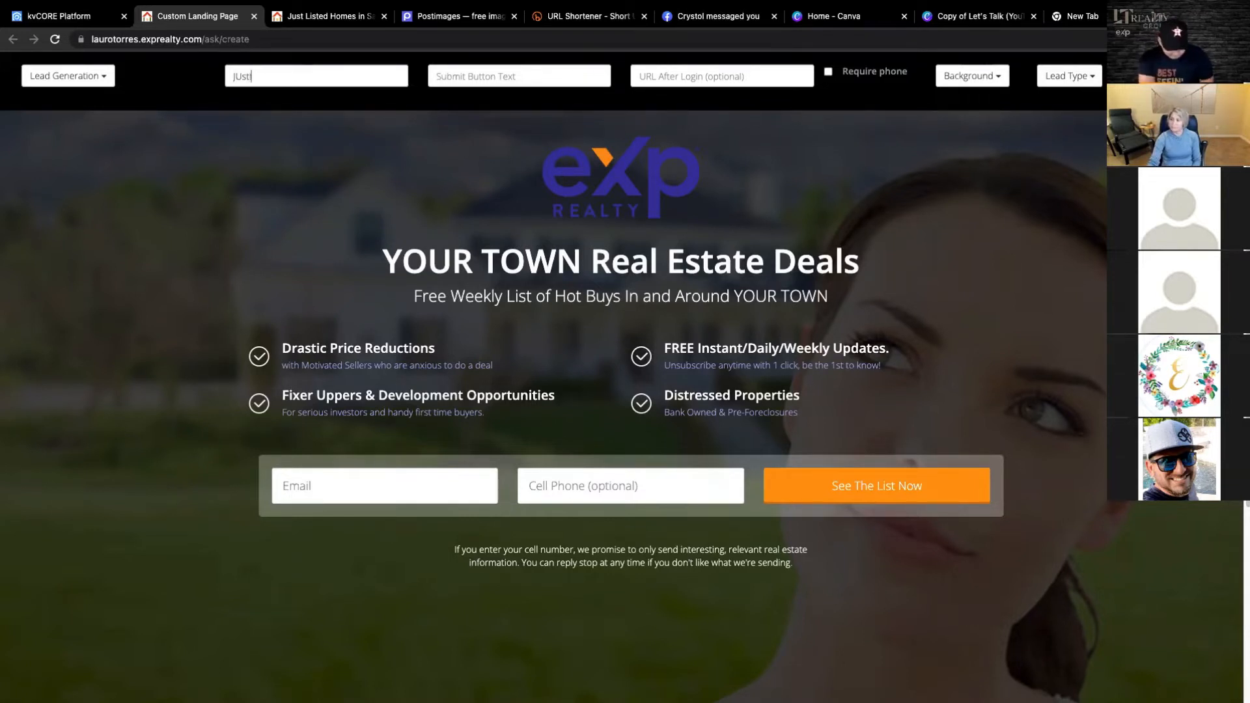
type("ed")
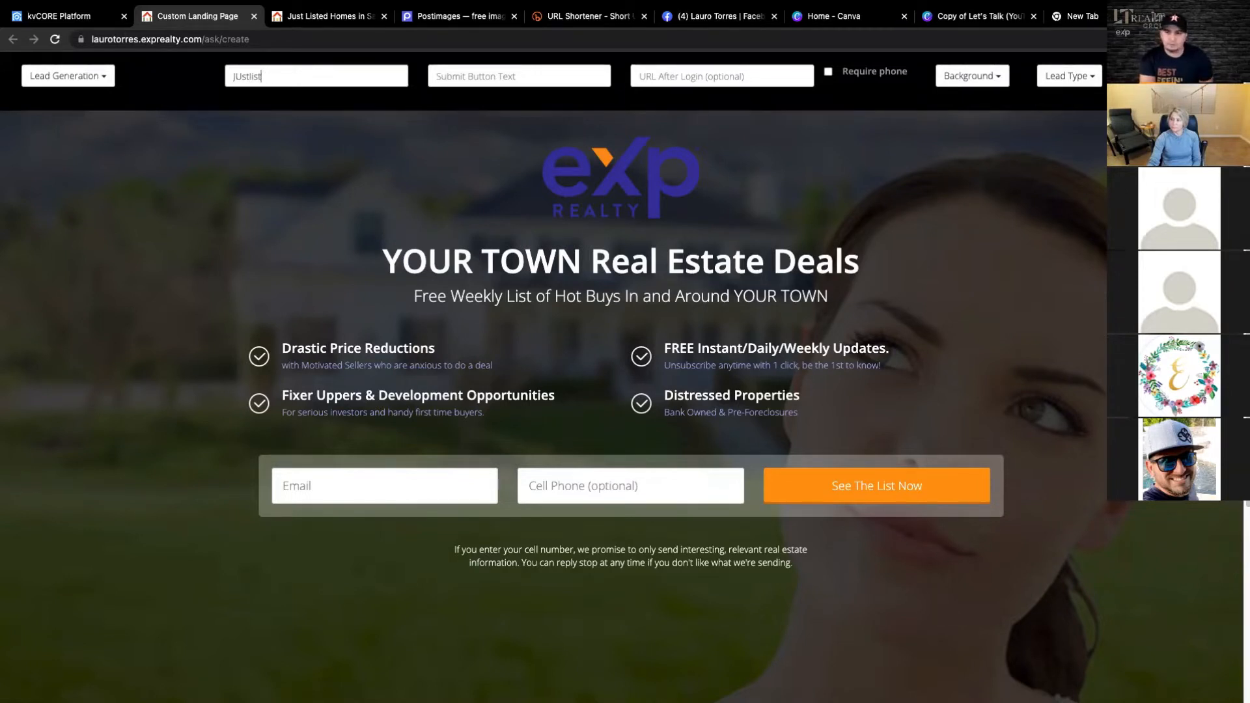
key("BackSpace")
key("BackSpace")
key("BackSpace")
key("BackSpace")
key("BackSpace")
key("BackSpace")
key("BackSpace")
key("BackSpace")
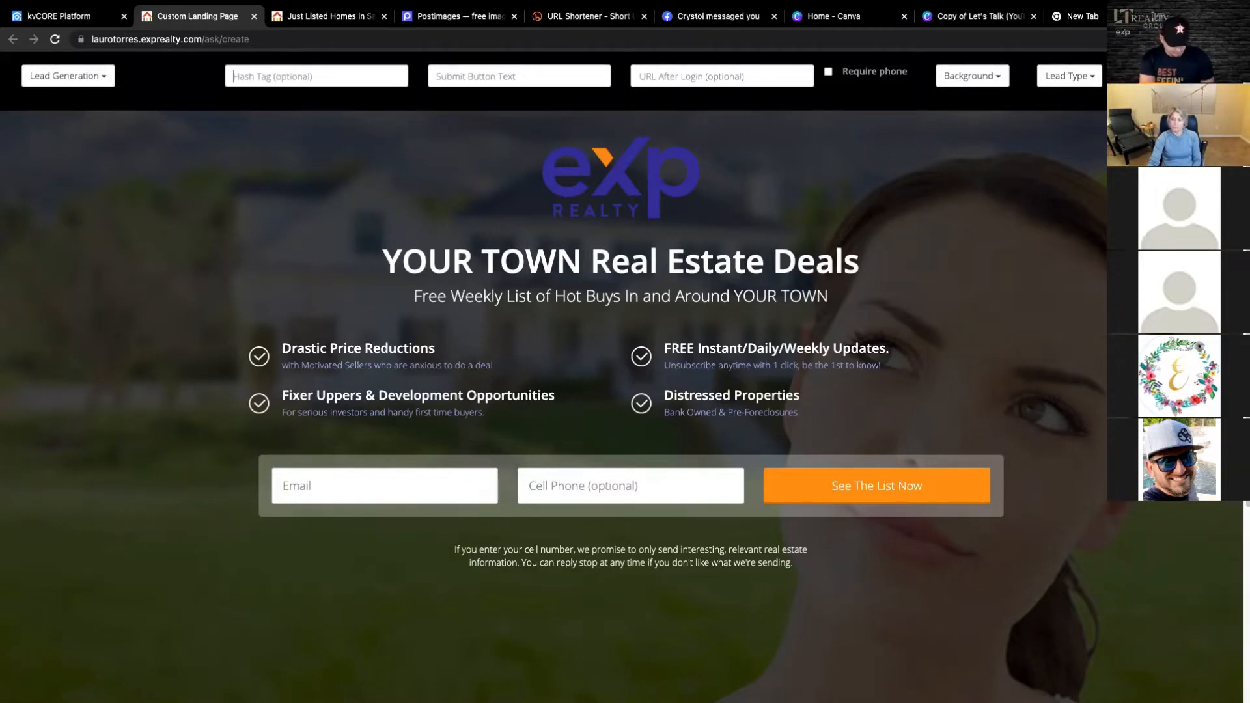
type("JUSTLISTED")
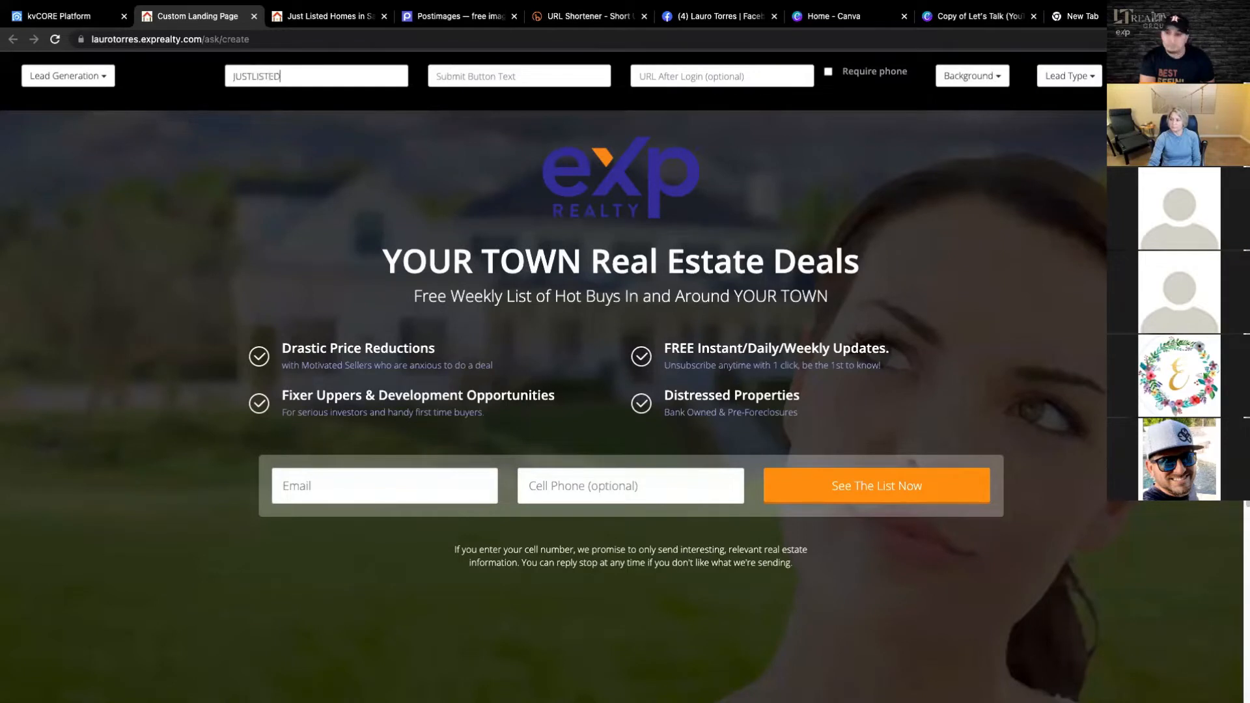
type("SA")
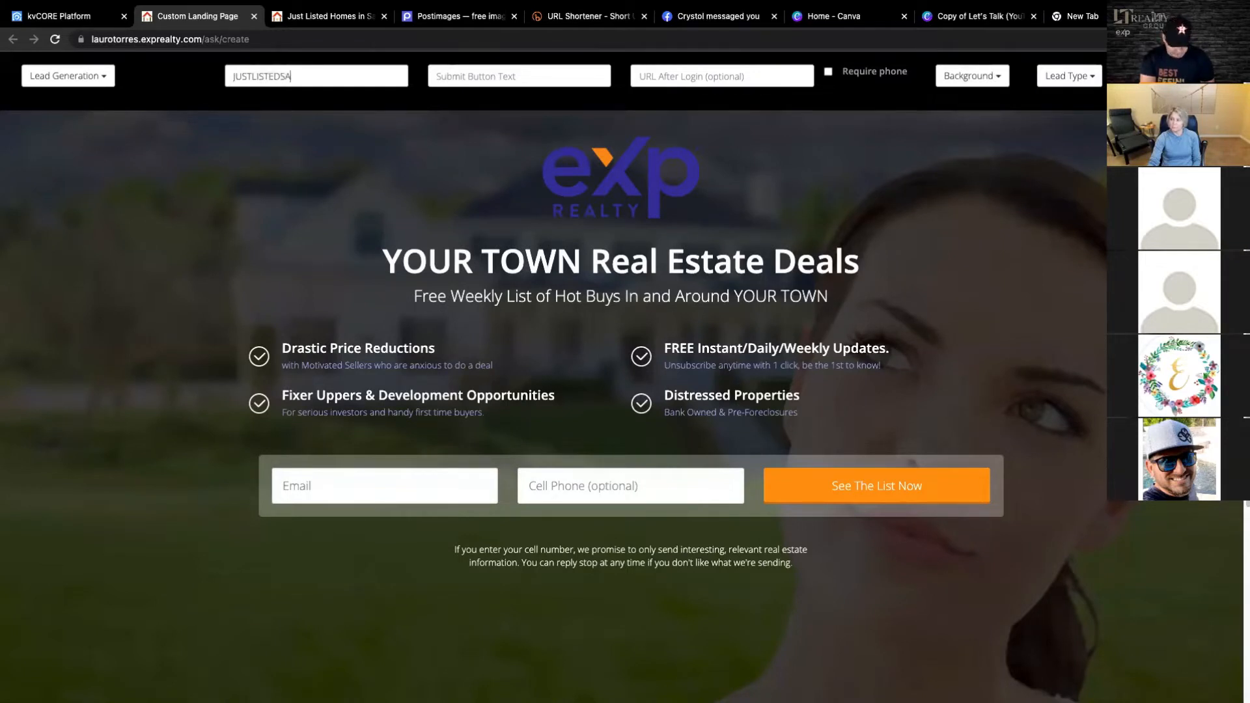
type("NANTONIO")
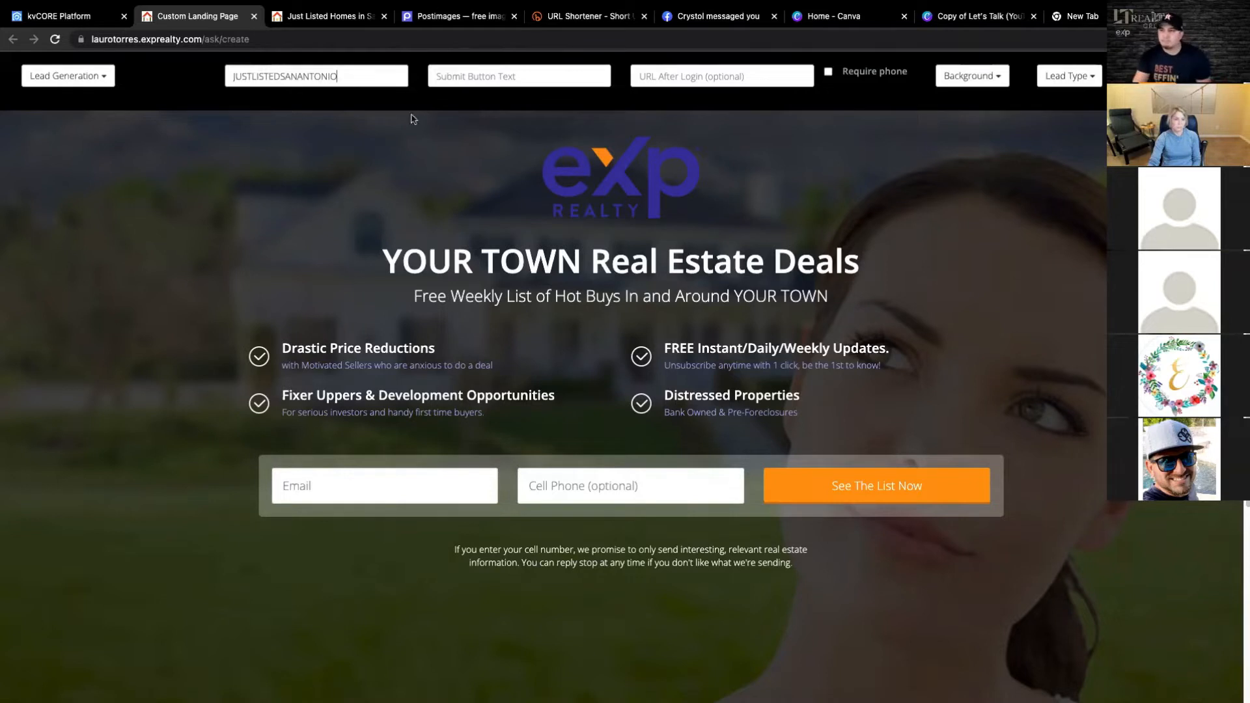
- Set the submit button's text to SEE ALL HOMES HERE
left_click(469, 81)
type("SEE")
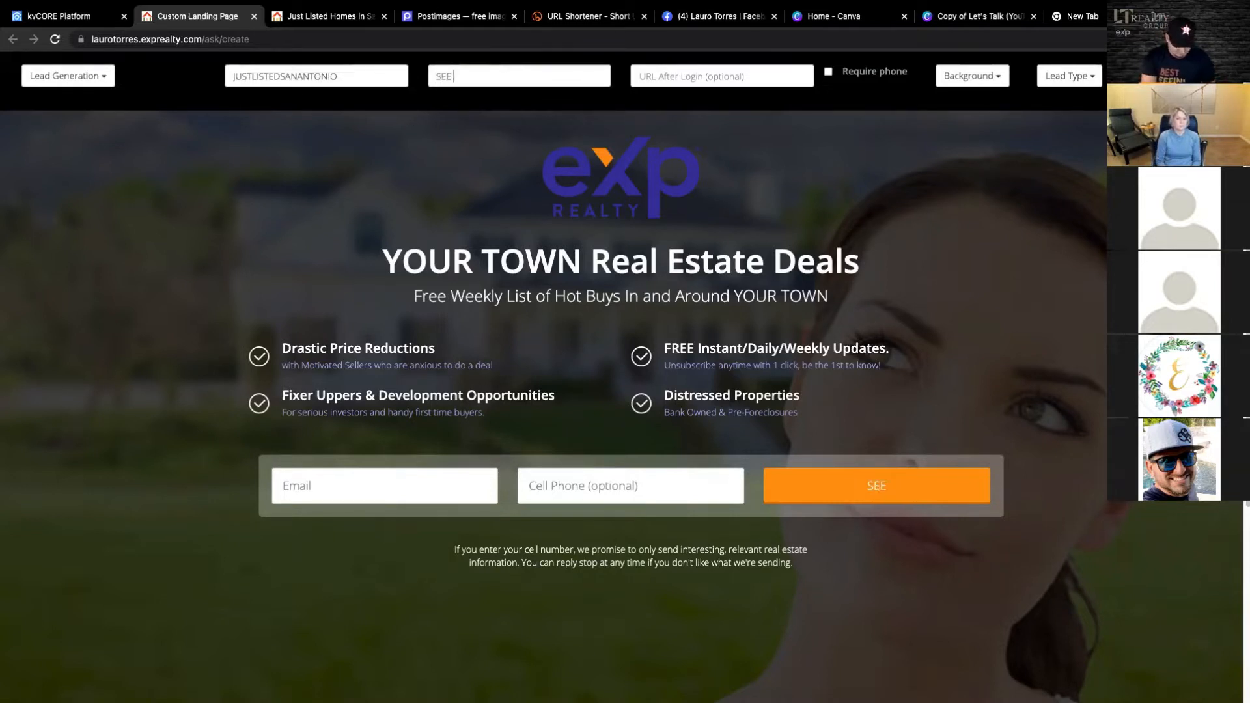
type(" ALL H")
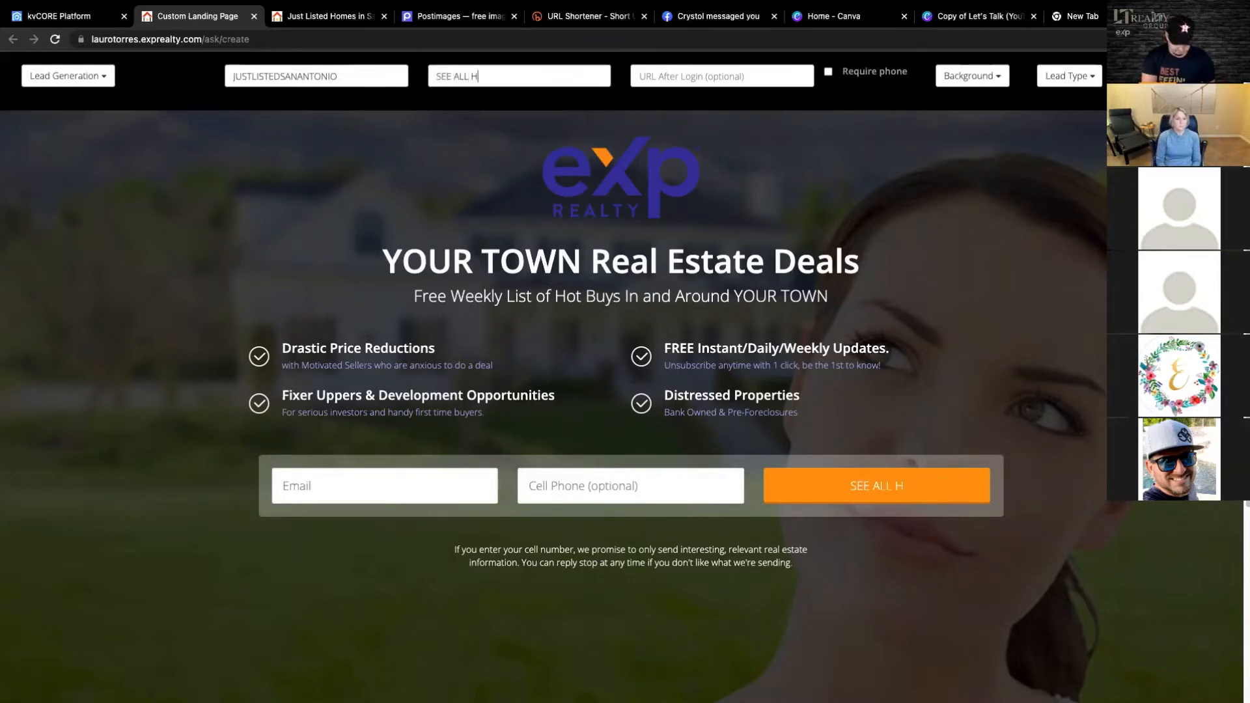
type("OMES HERE")
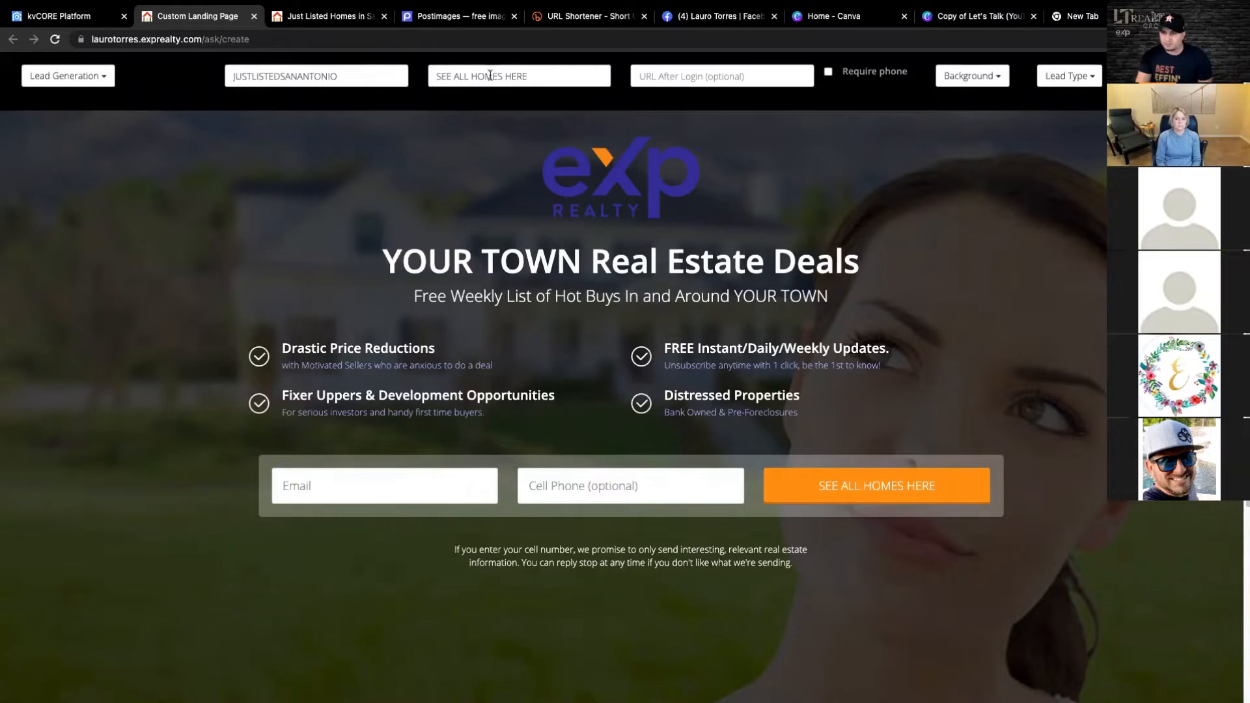
left_click(741, 79)
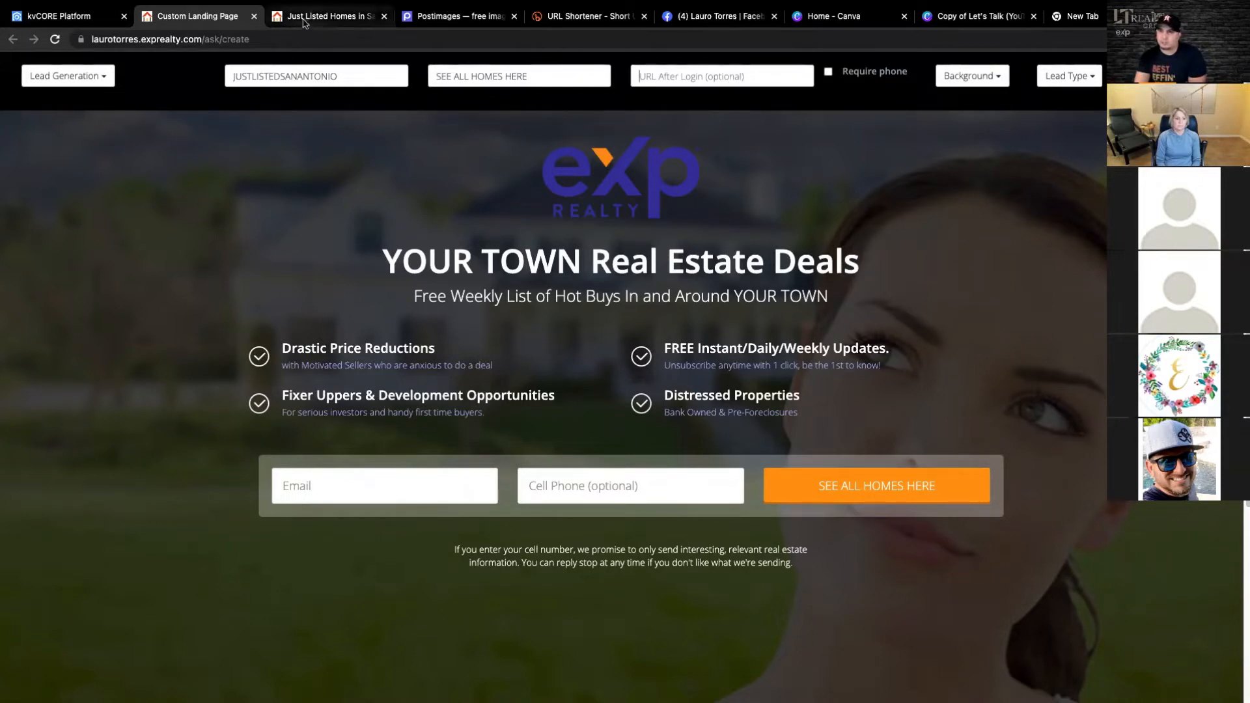
right_click(639, 78)
left_click(675, 171)
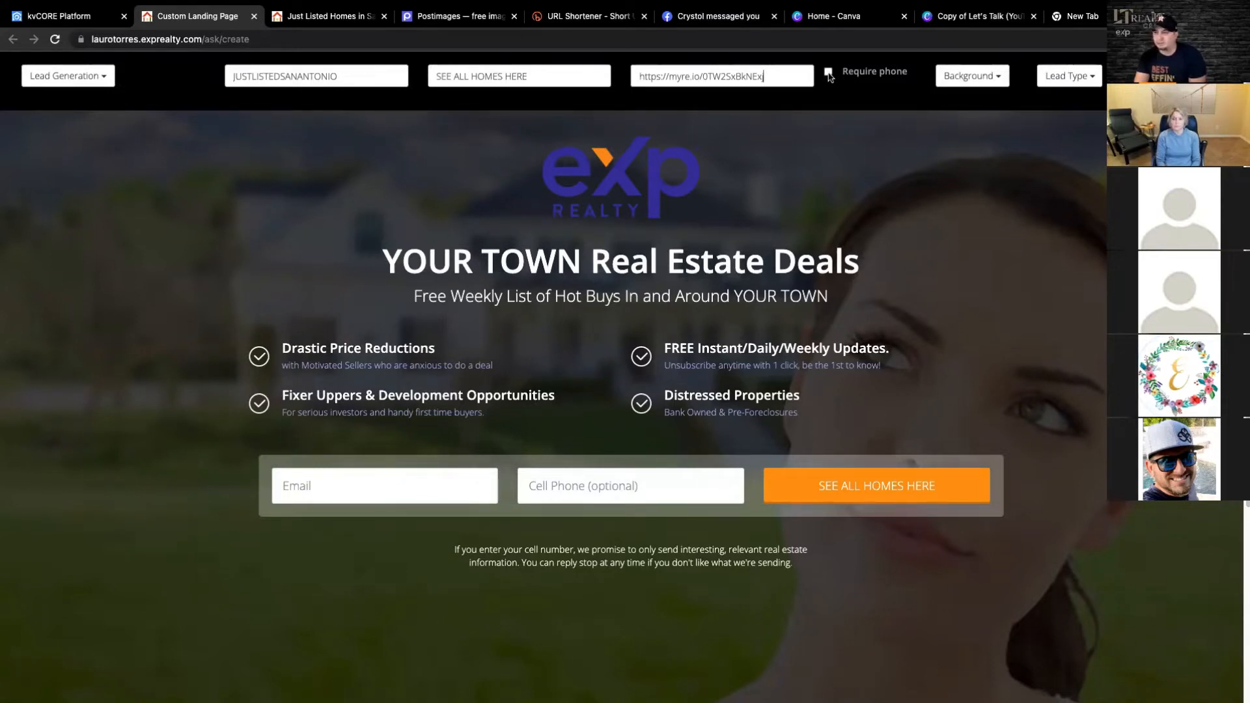
left_click(831, 73)
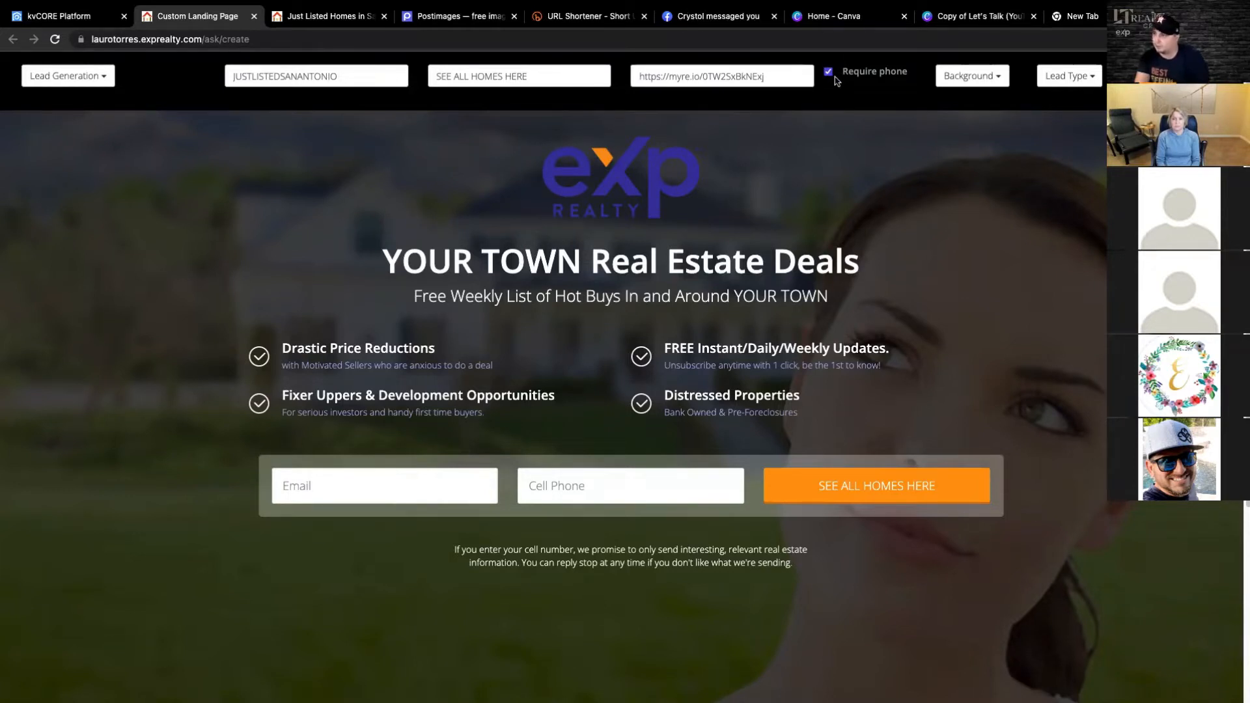
left_click(828, 72)
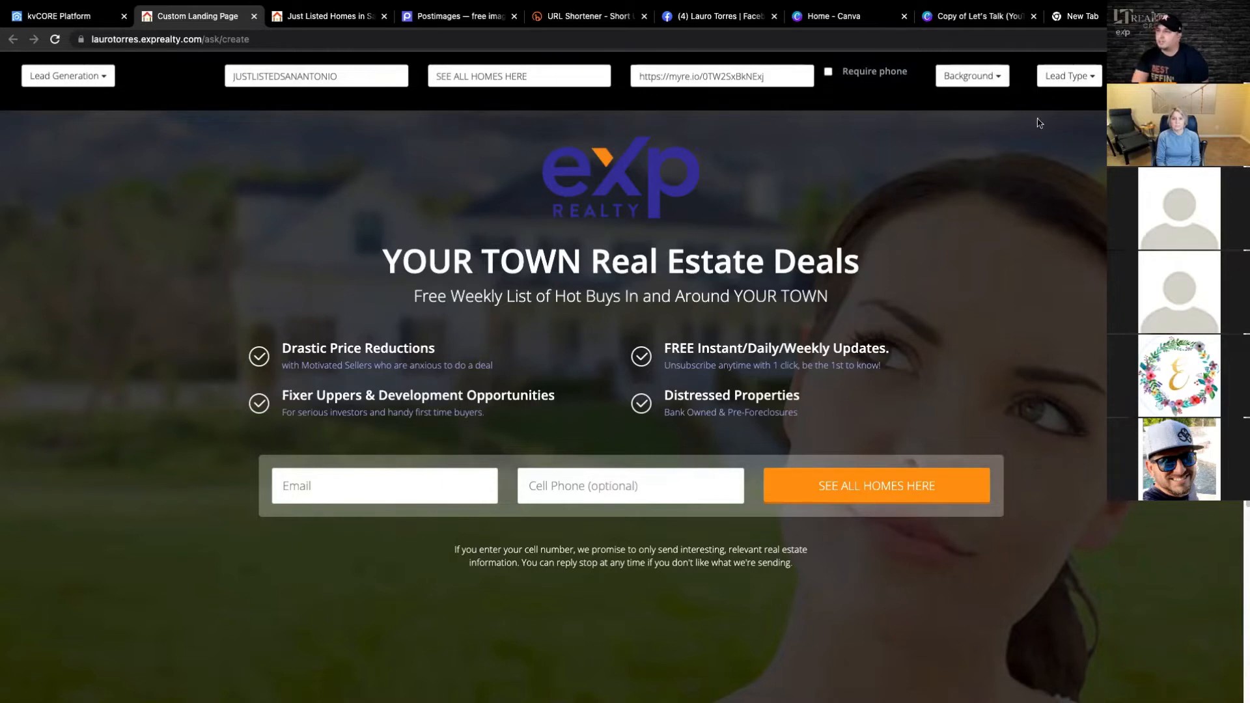
- Set the landing page's lead type to Buyer
left_click(1092, 79)
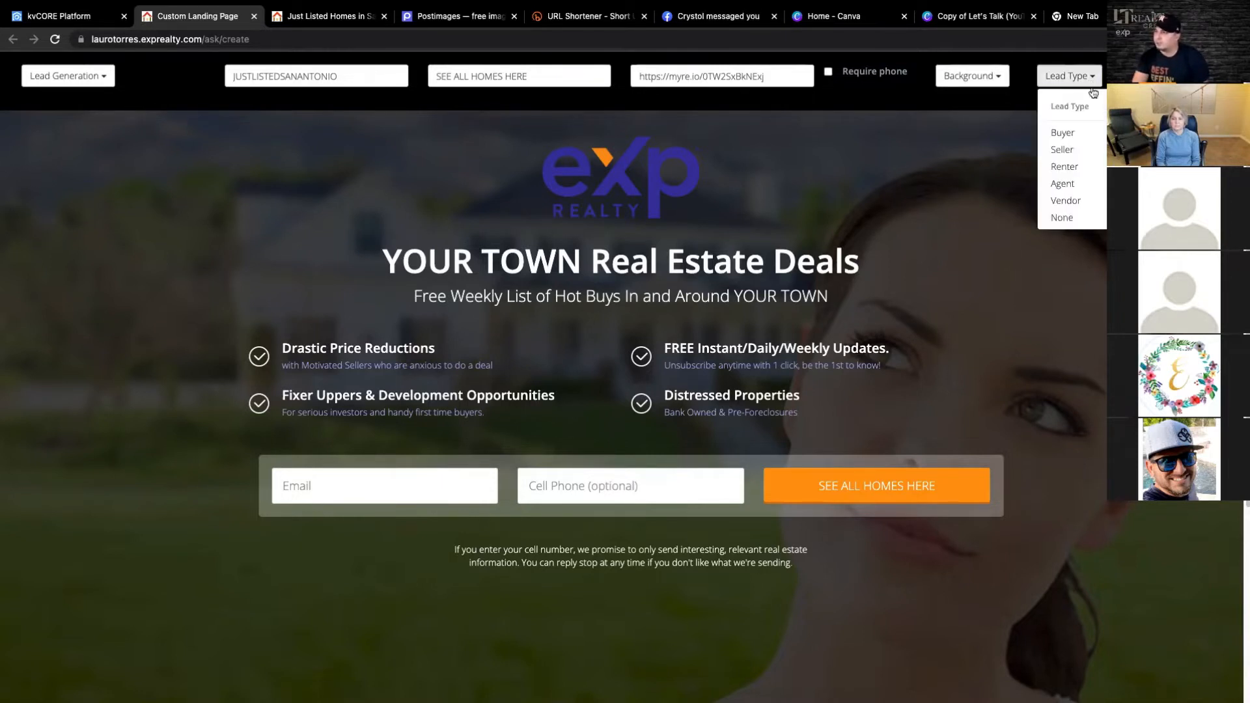
left_click(1074, 140)
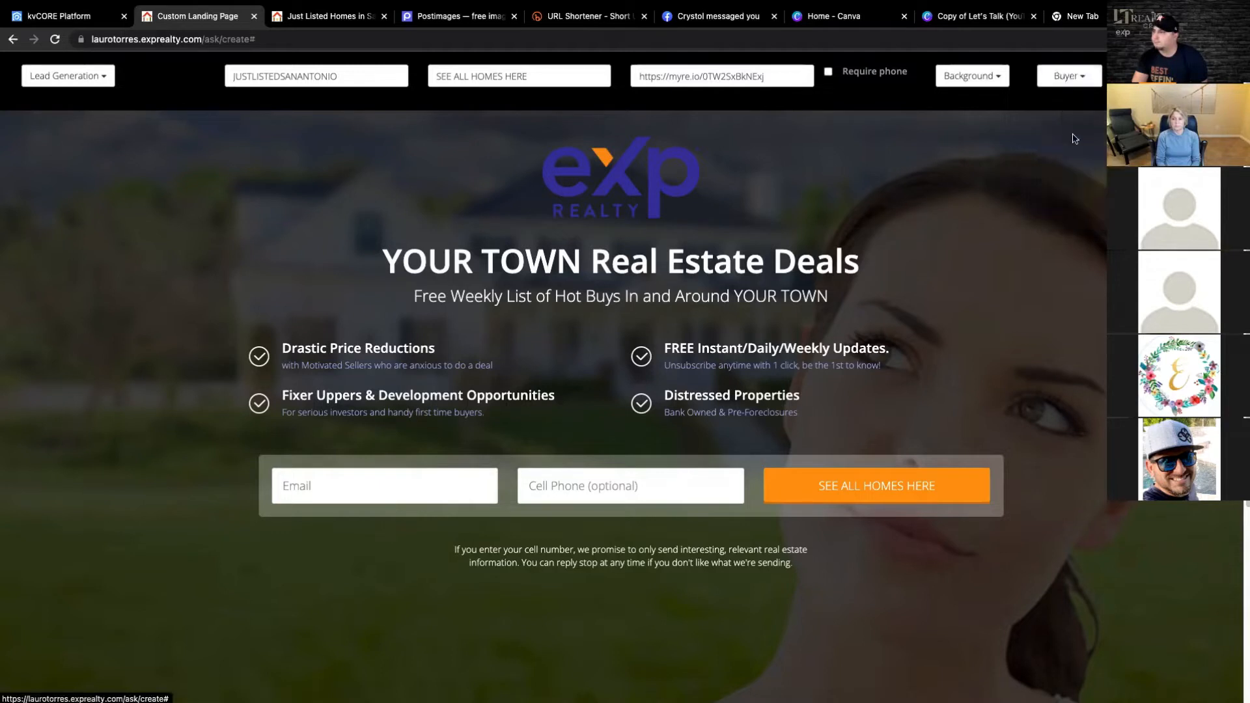
left_click(1083, 78)
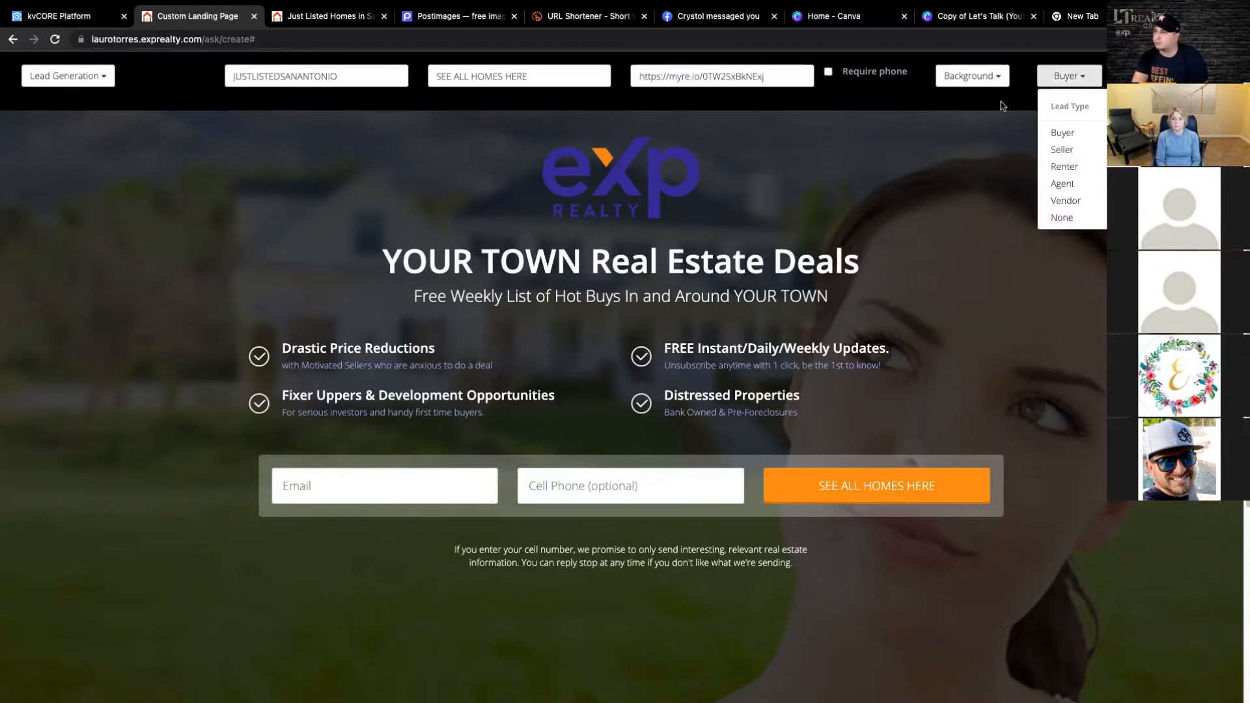
left_click(1069, 134)
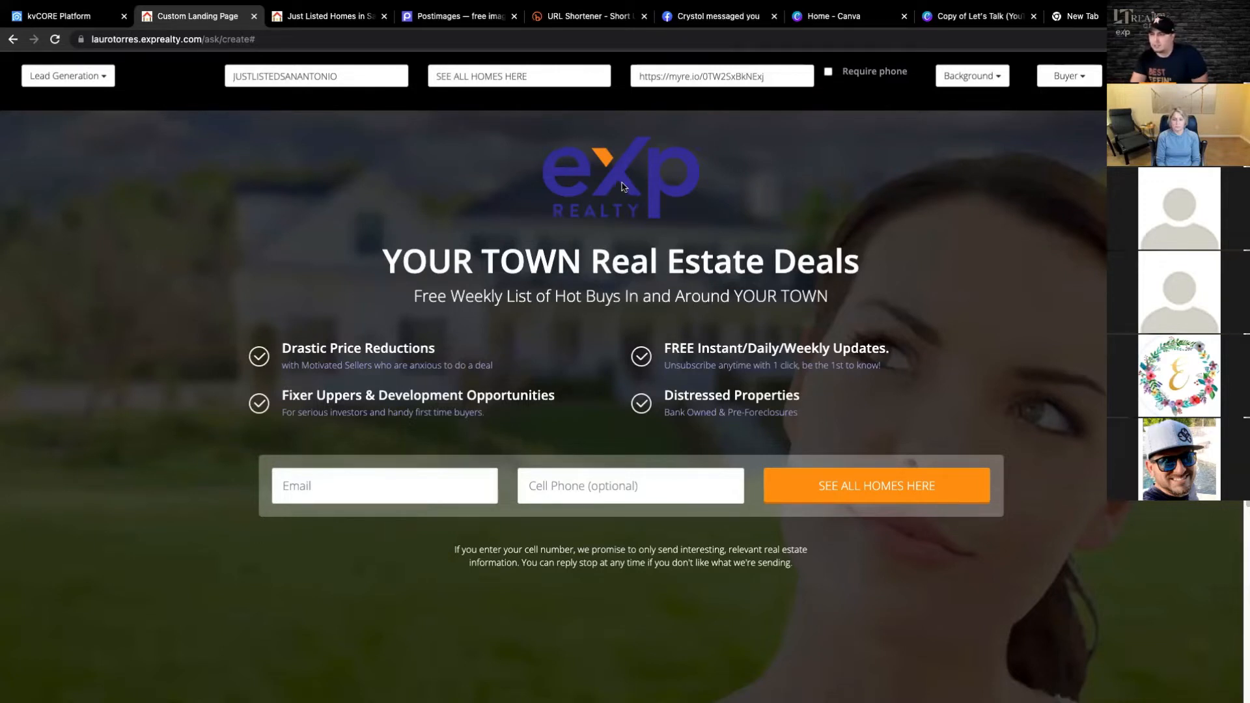
- Remove the eXp Realty logo and all four checkmarked feature items from the landing page
left_click(623, 185)
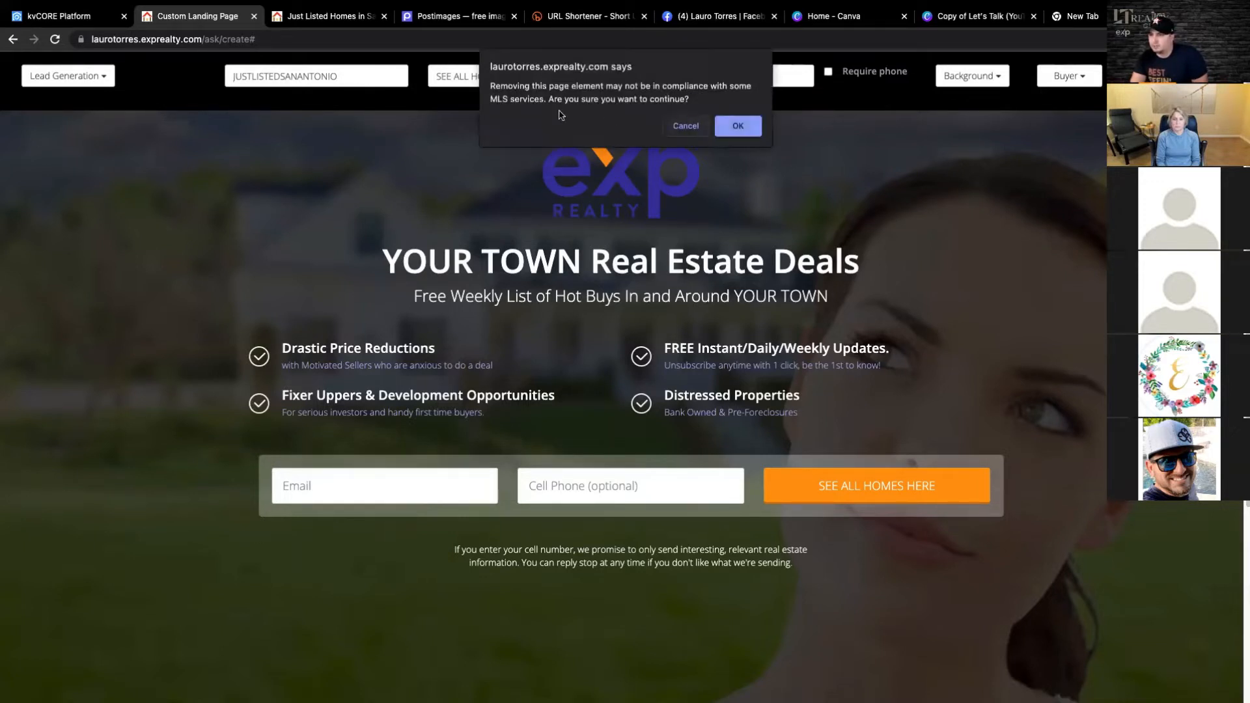
left_click(743, 124)
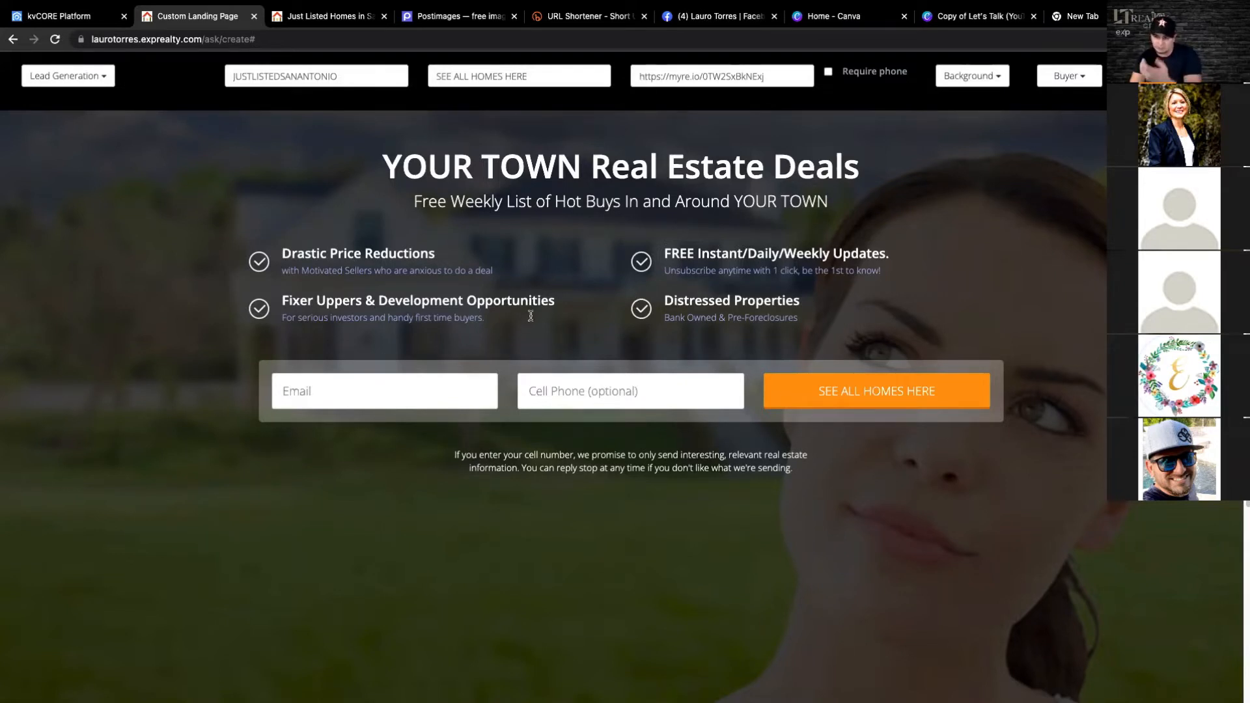
left_click(398, 269)
left_click(746, 261)
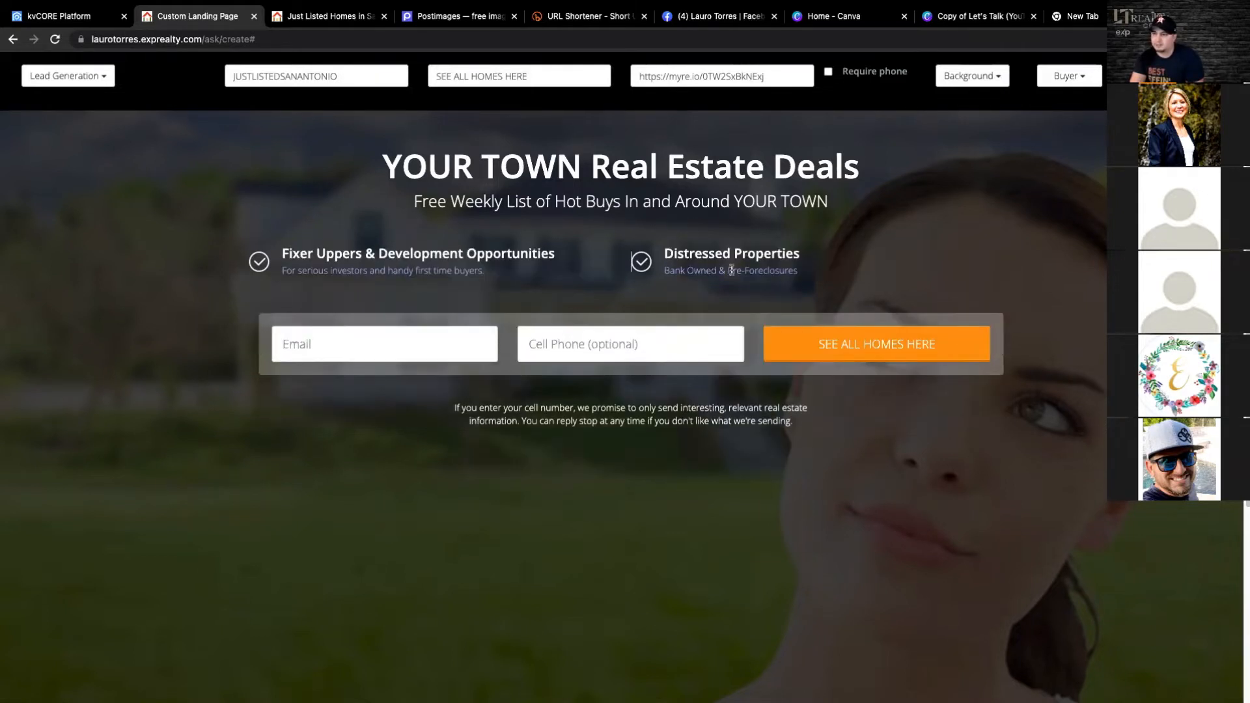
left_click(464, 263)
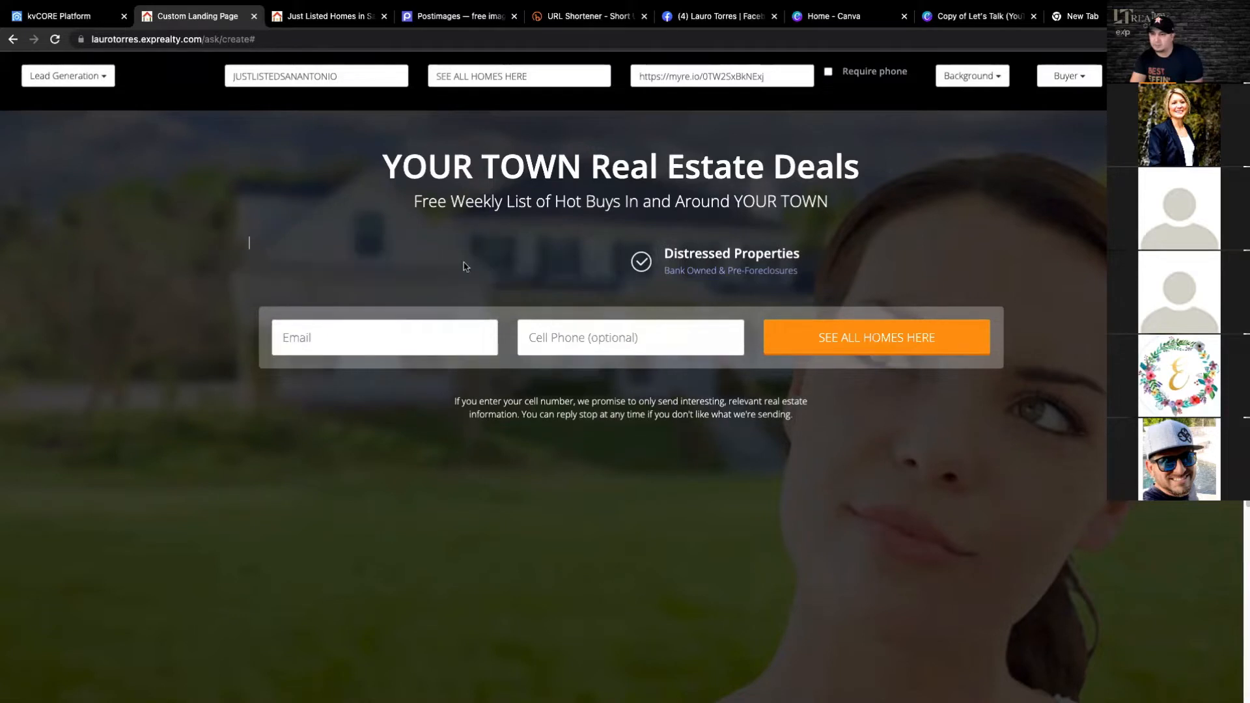
triple_click(735, 263)
key("BackSpace")
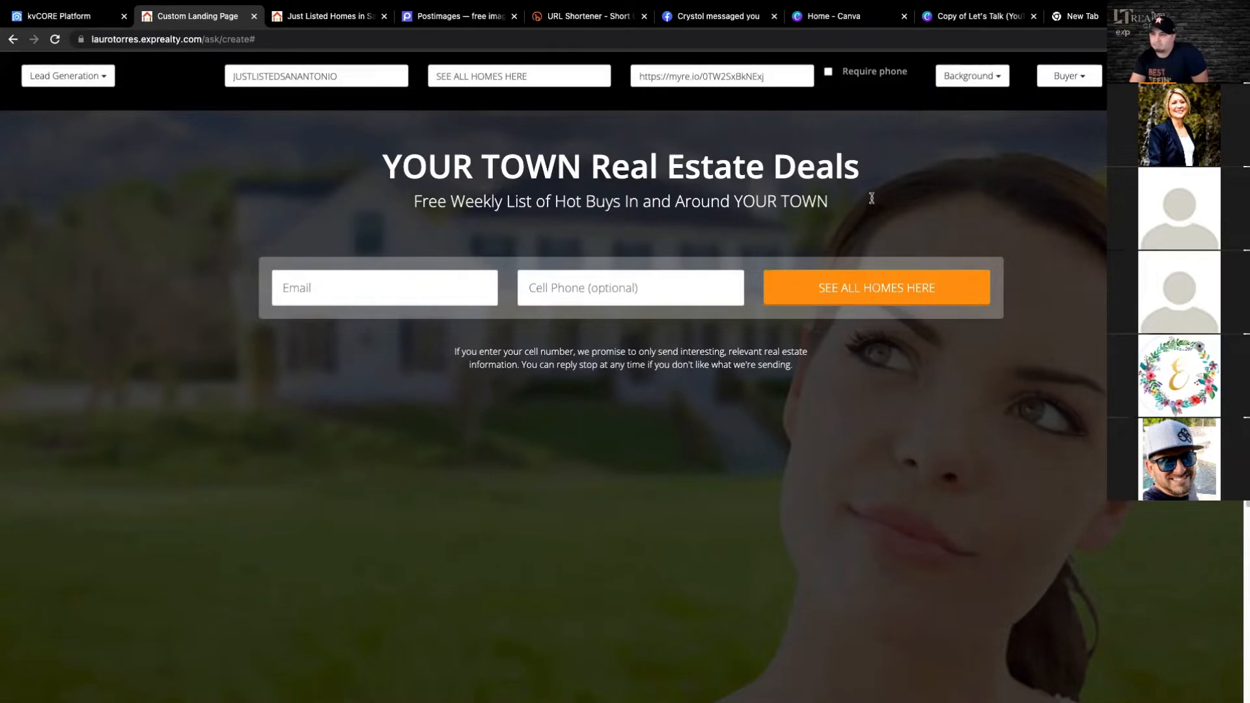
- Replace the main headline with JUST LISTED HOMES IN SAN ANTONIO
left_click(864, 167)
left_click_drag(859, 167, 389, 154)
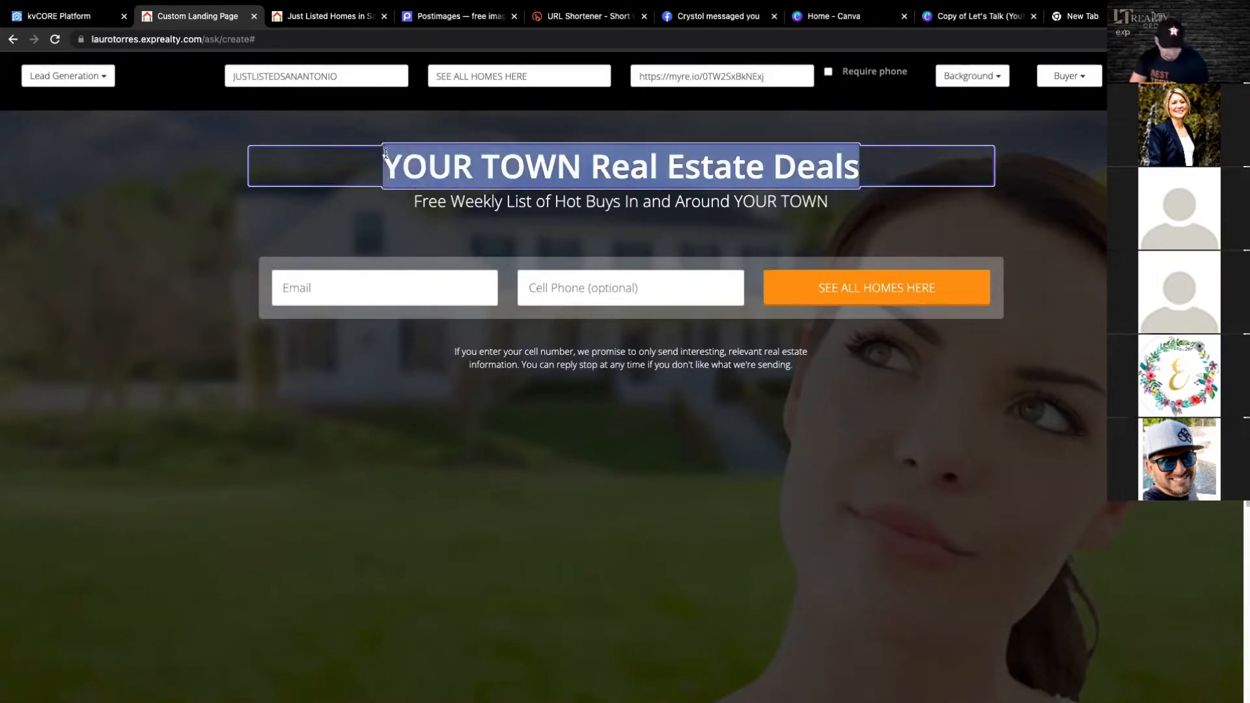
type("JUST")
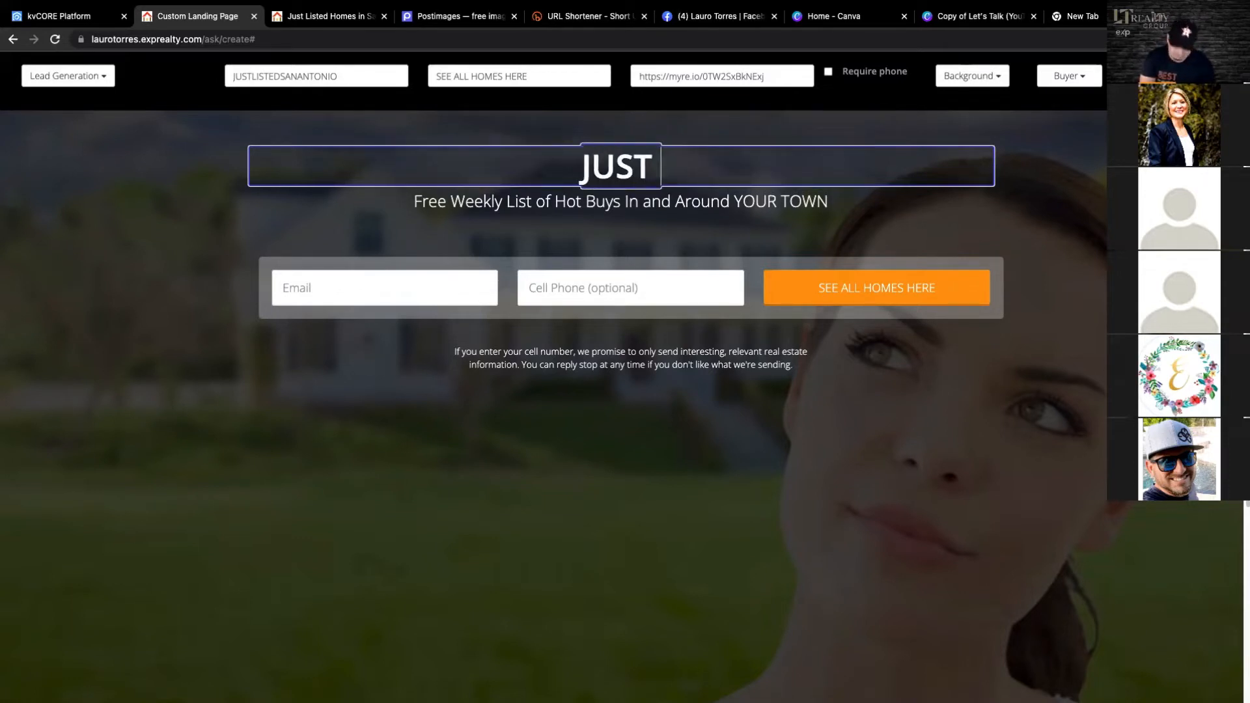
type(" LISTED HOM")
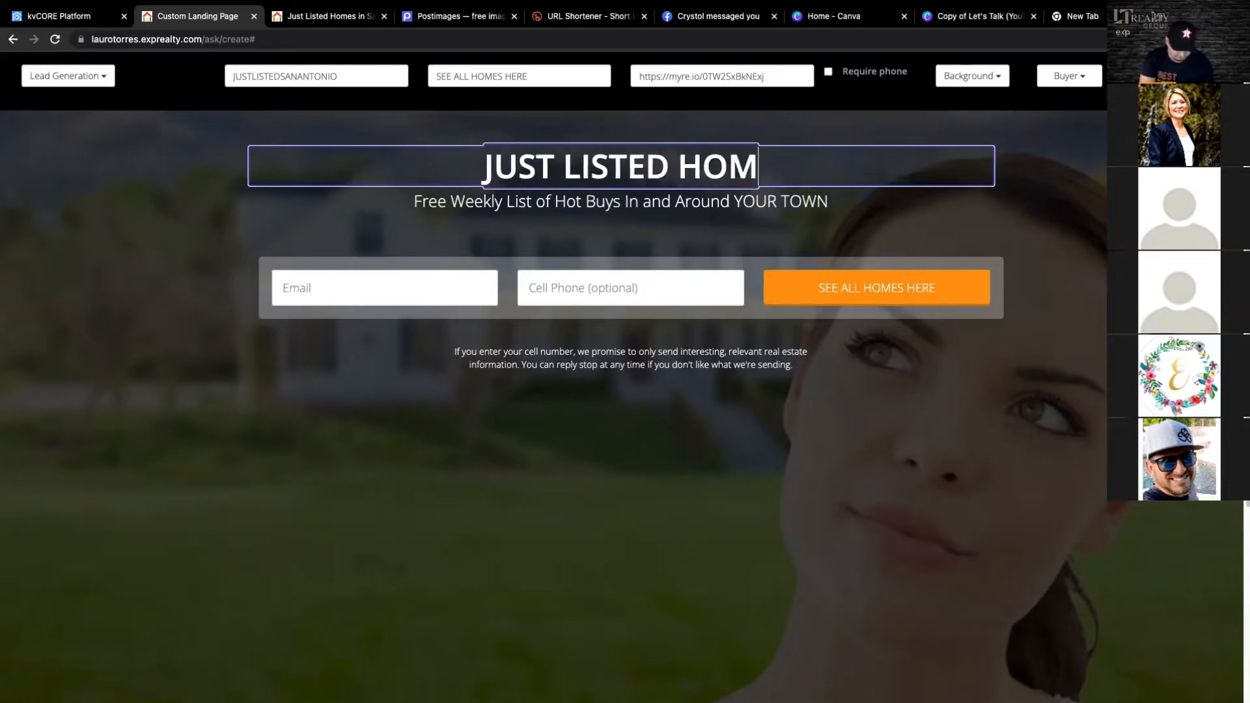
type("ES IN SAN ANT")
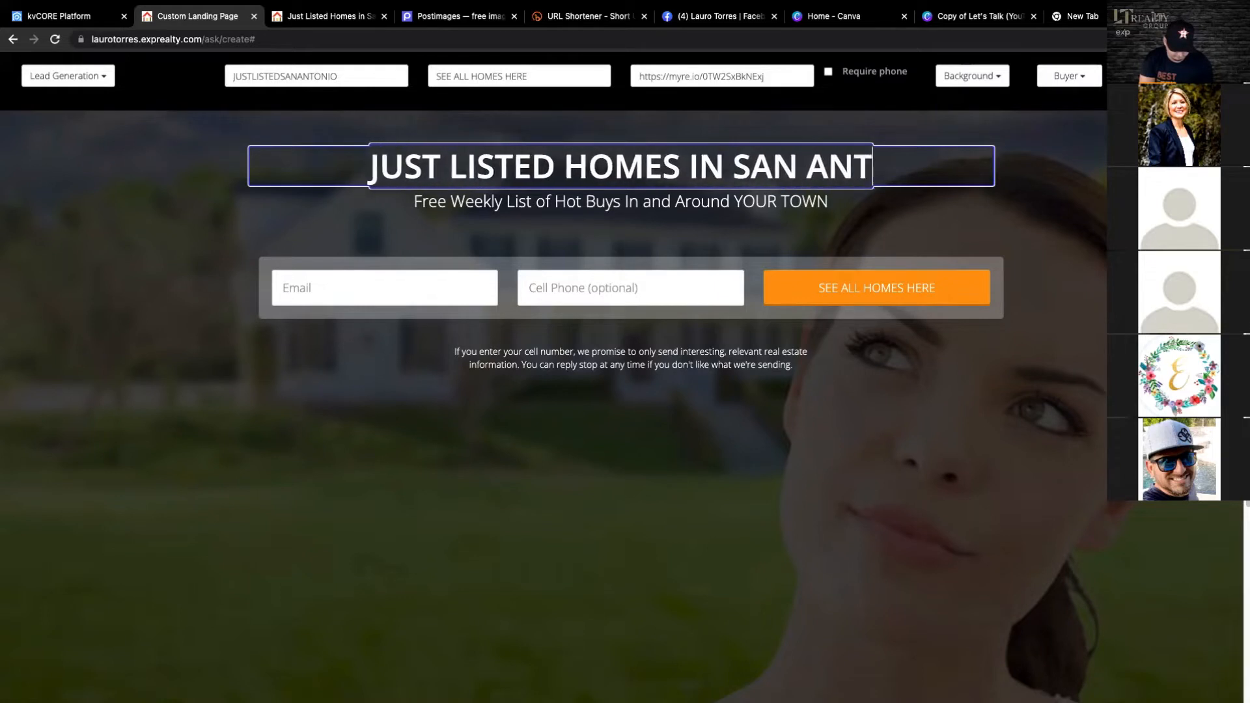
type("ONIO")
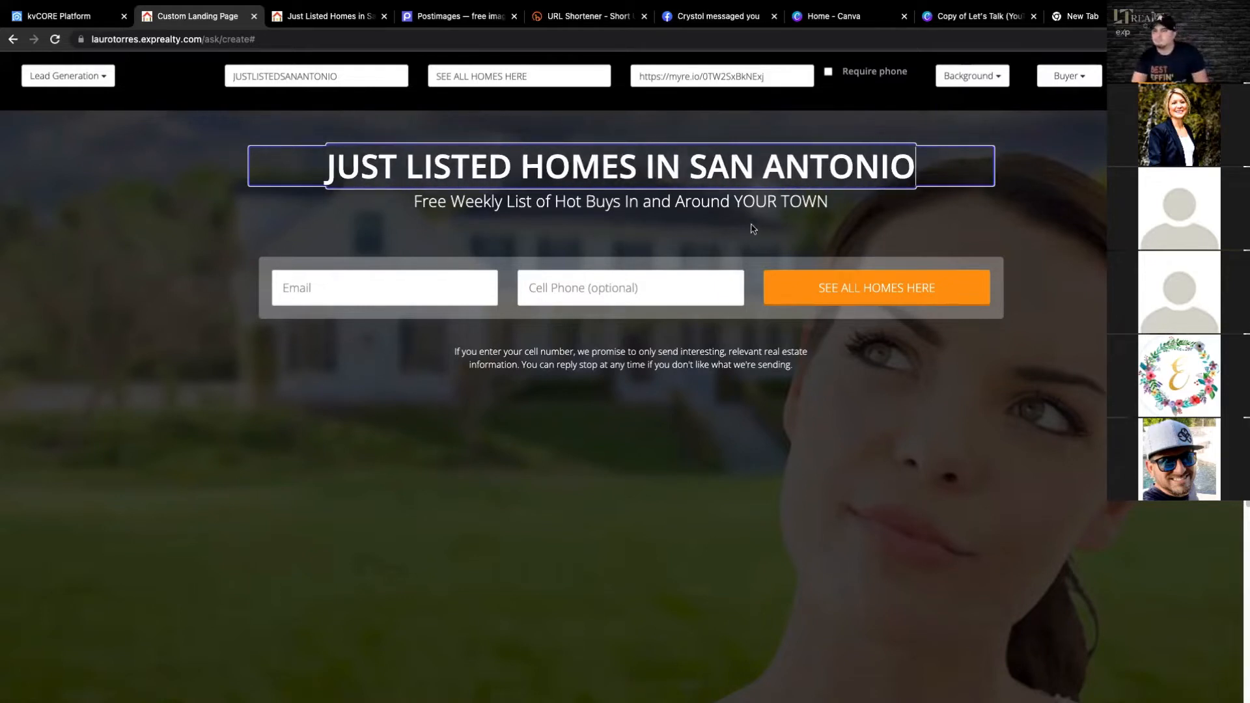
- Replace the subheadline with ENTER YOUR INFO TO SEE ALL THE NEWEST PROPERTIES
left_click(825, 202)
left_click_drag(825, 202, 441, 174)
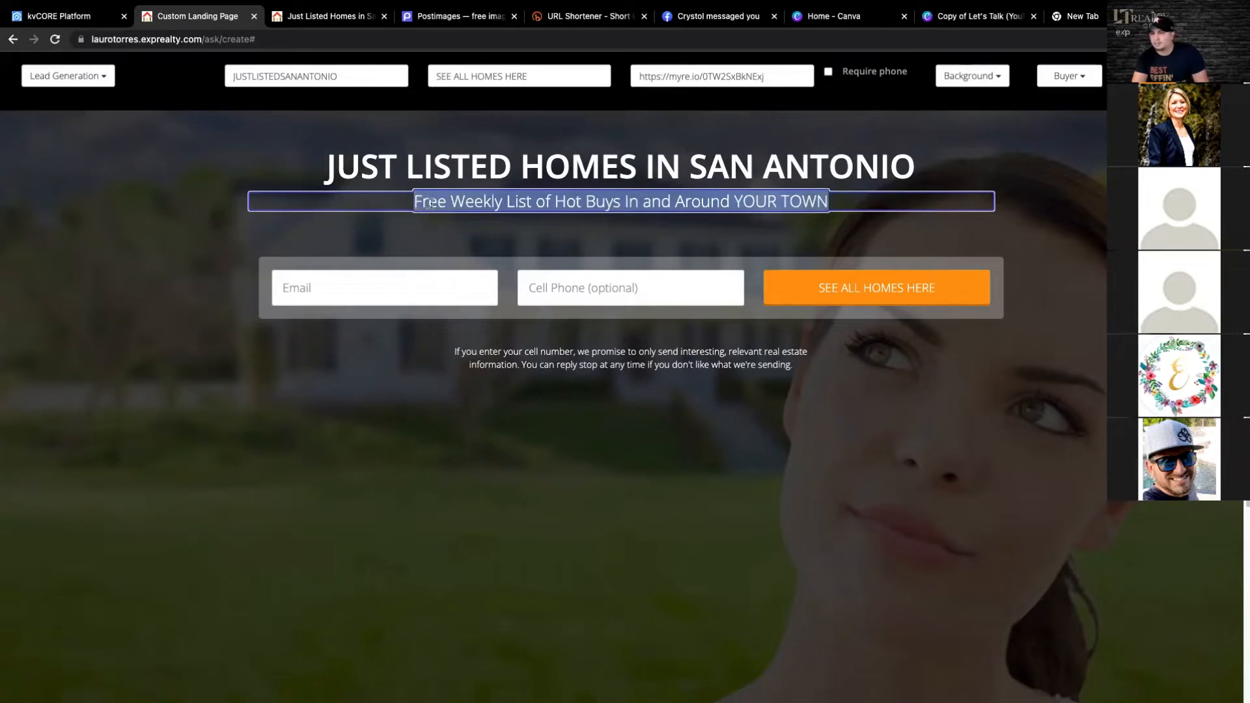
type("ENT")
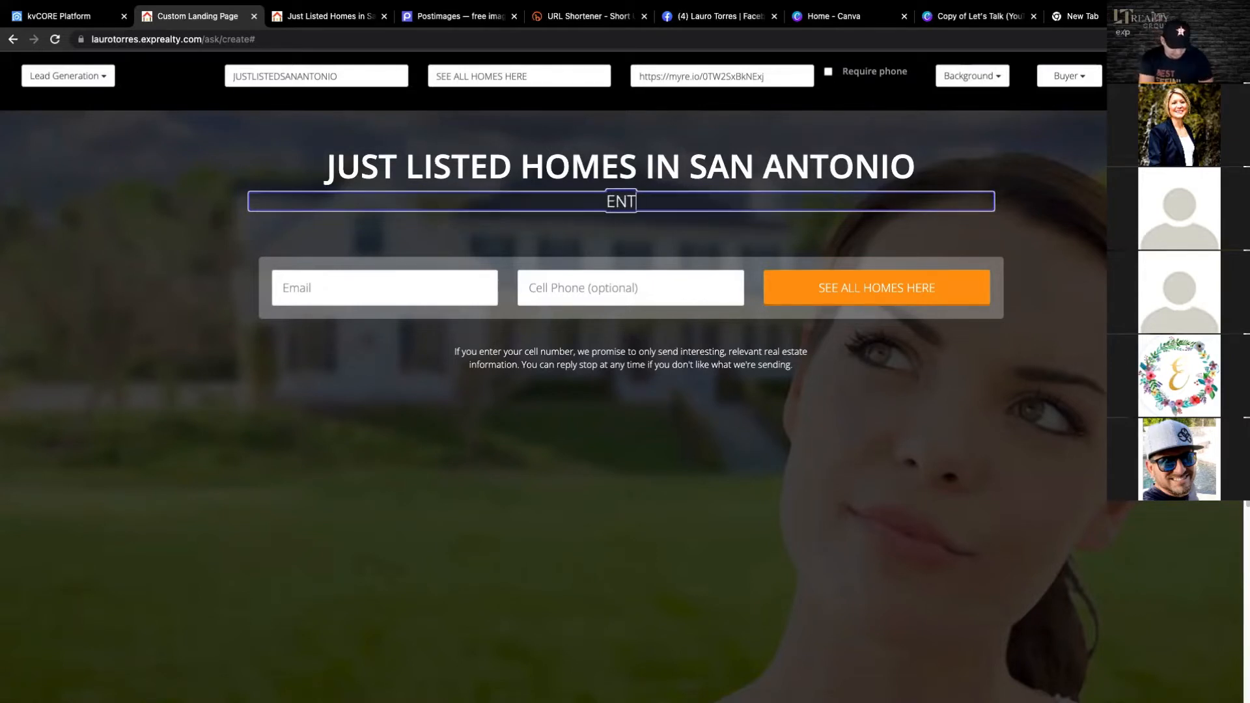
type("ER YOUR INF")
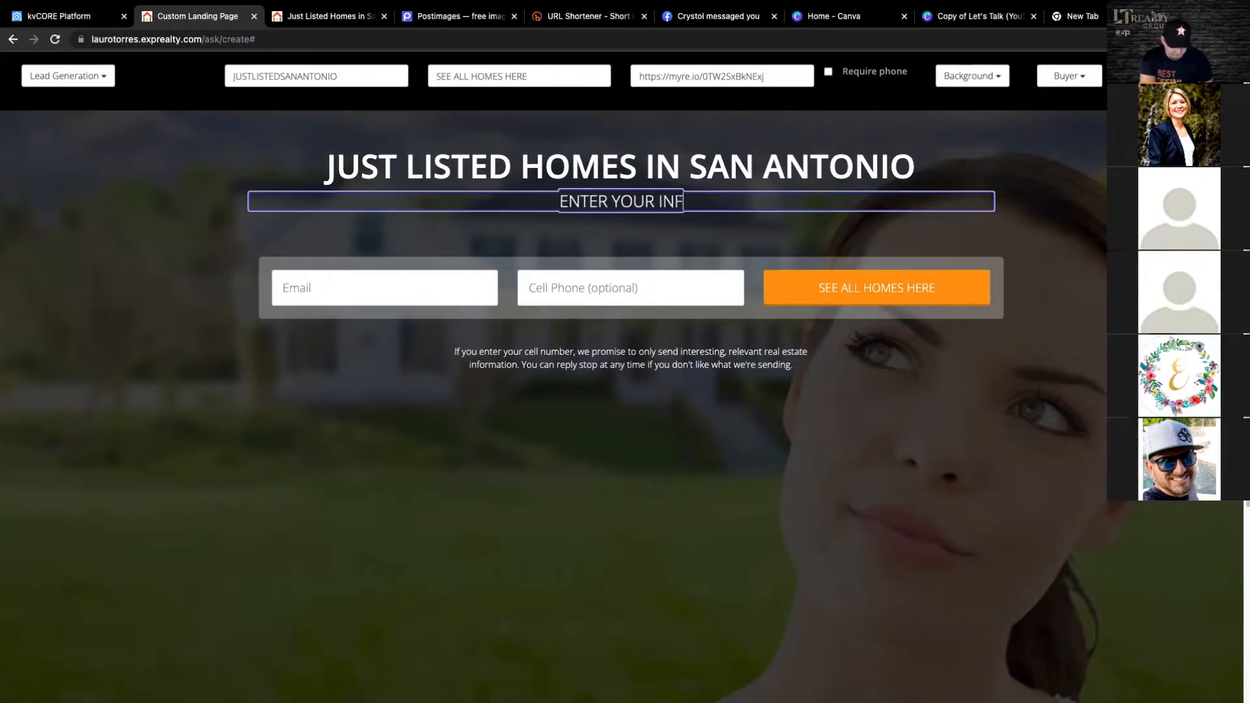
type("O TO SEE ALL")
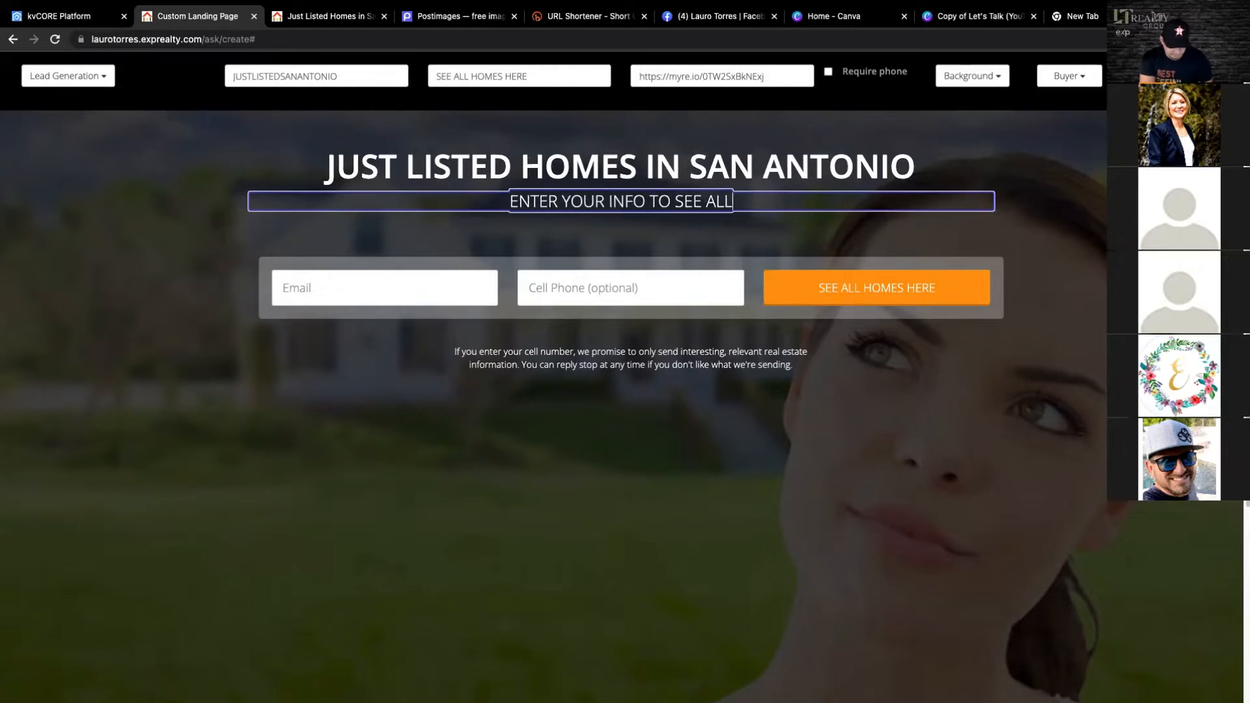
type(" THE BEST")
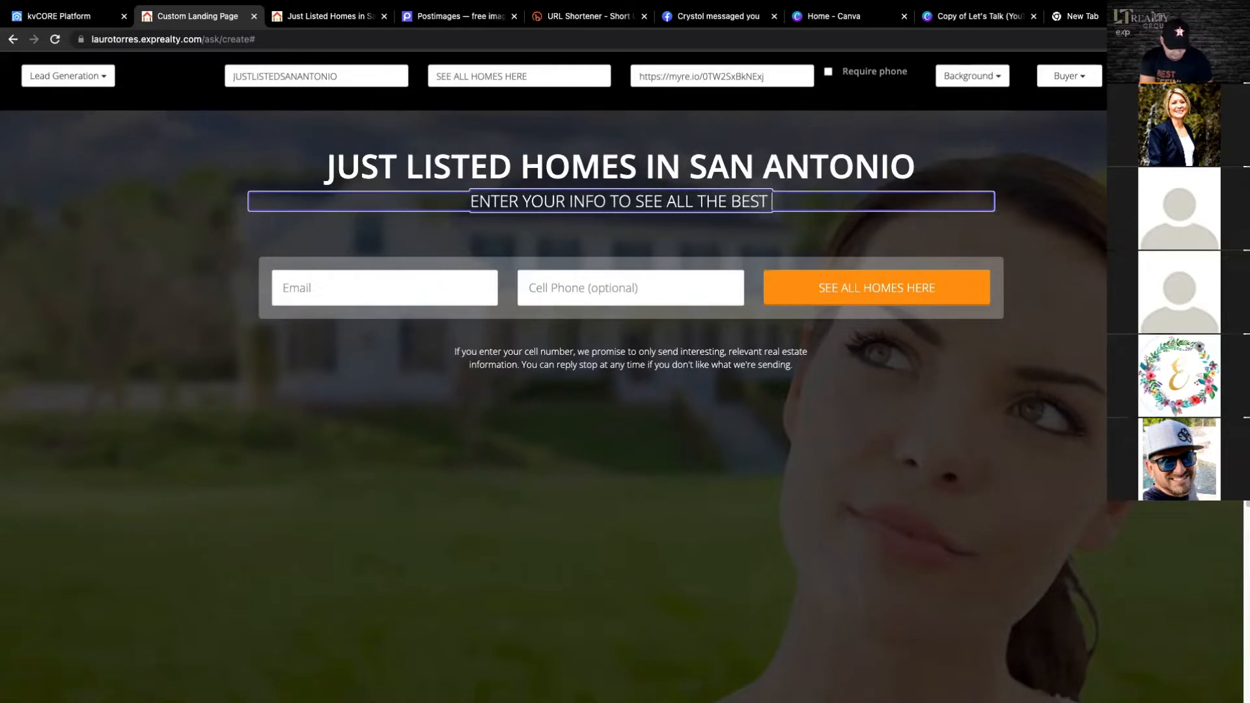
key("BackSpace")
key("BackSpace")
key("BackSpace")
key("BackSpace")
key("BackSpace")
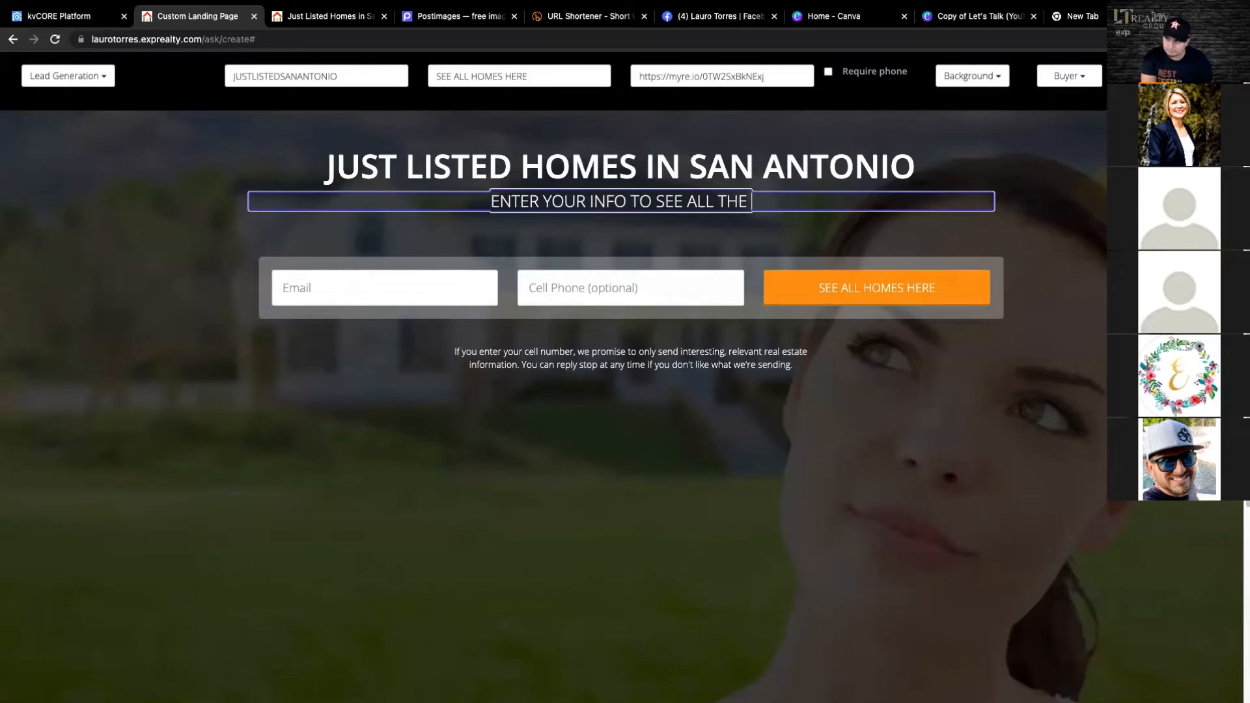
type("NEWEST")
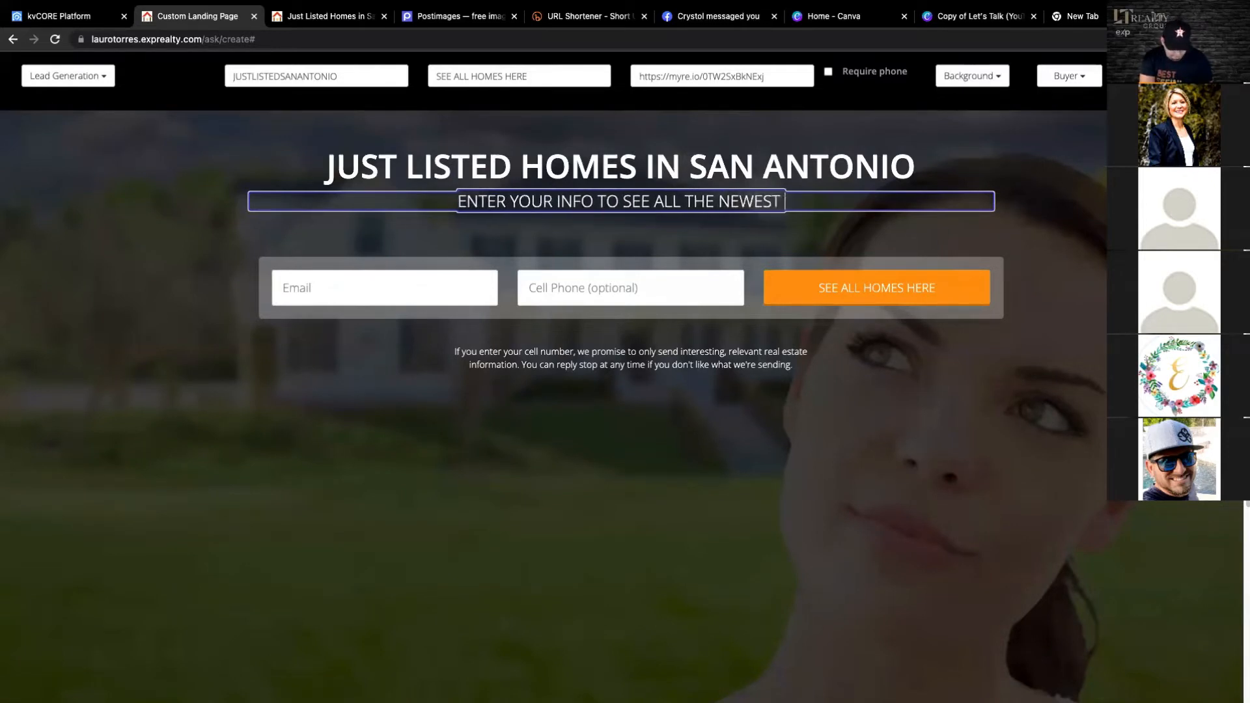
type(" PROPERTIES")
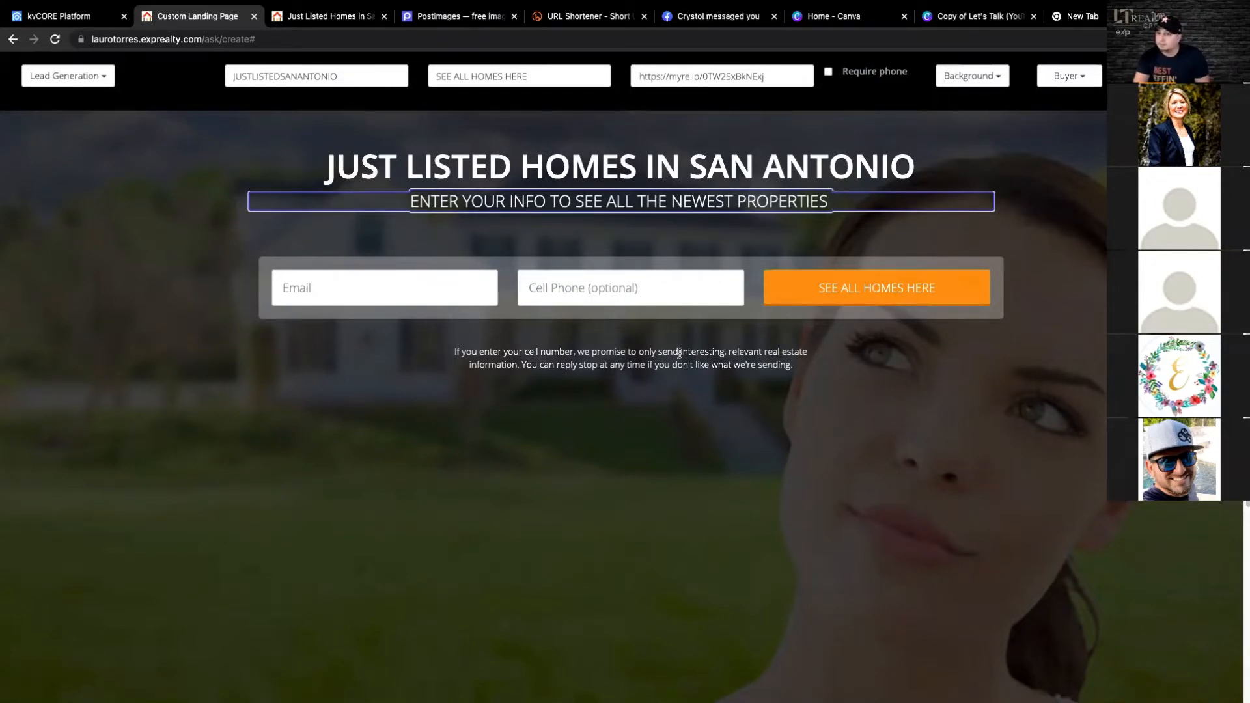
left_click(705, 362)
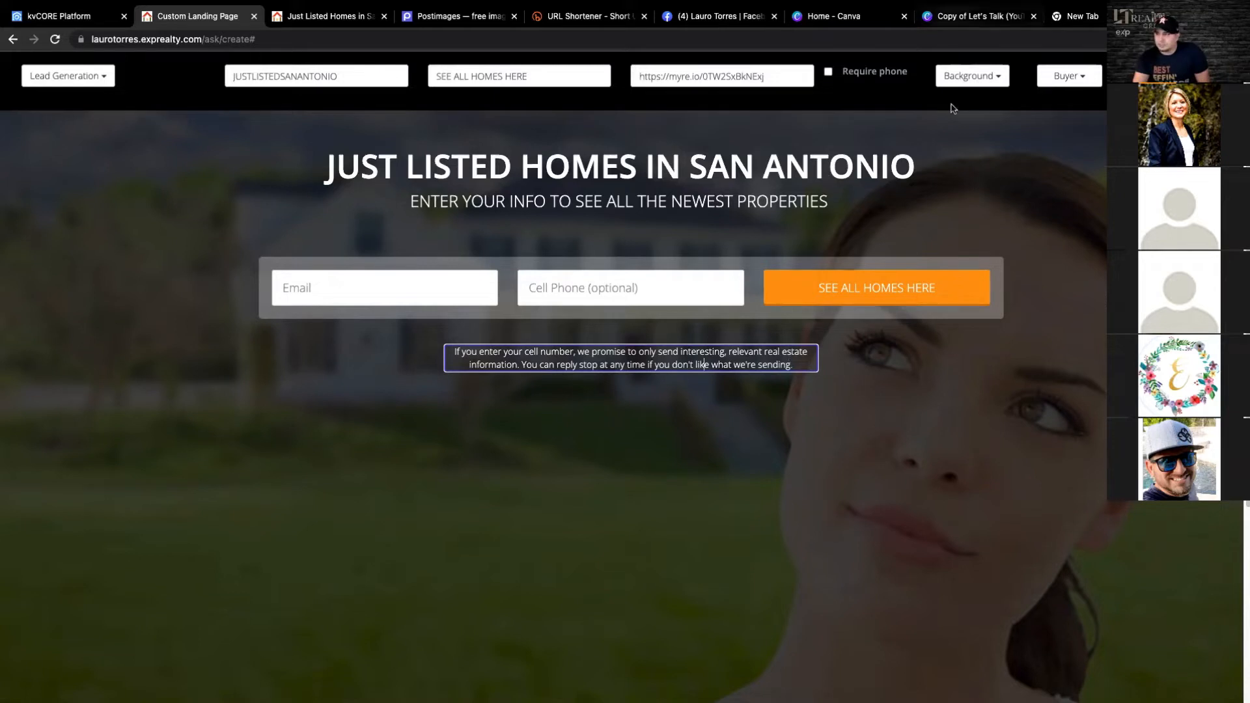
left_click(999, 78)
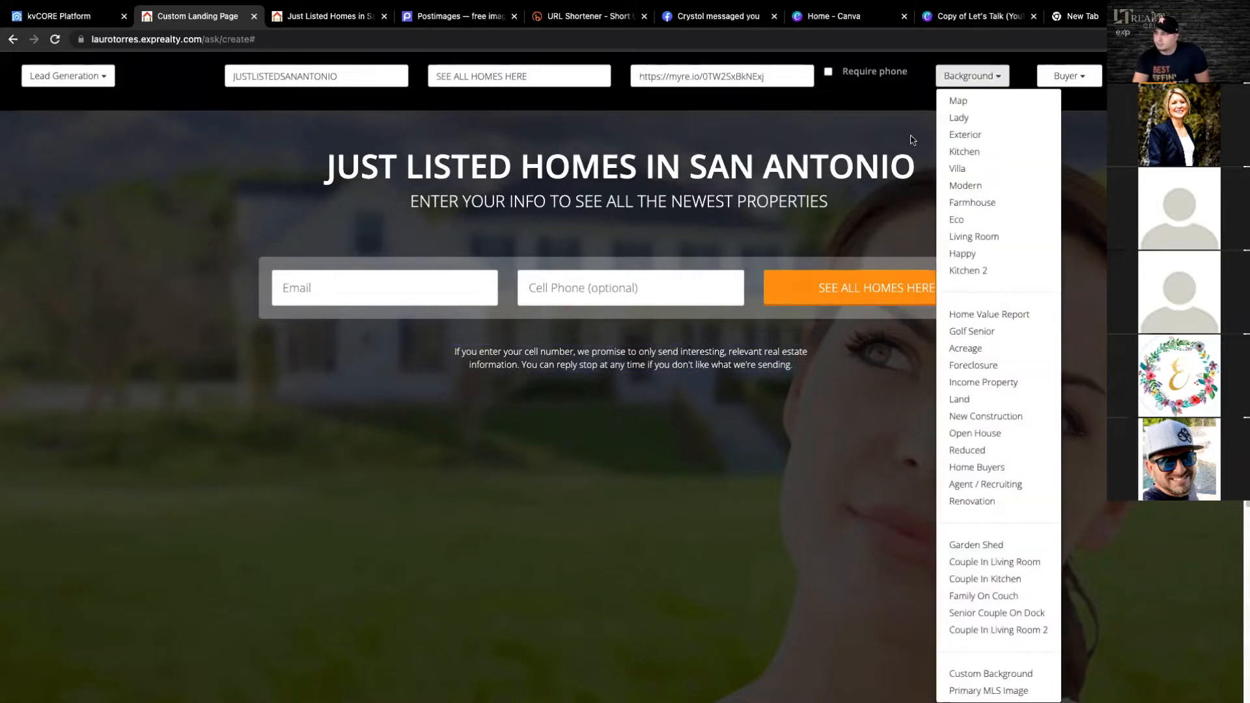
left_click(989, 677)
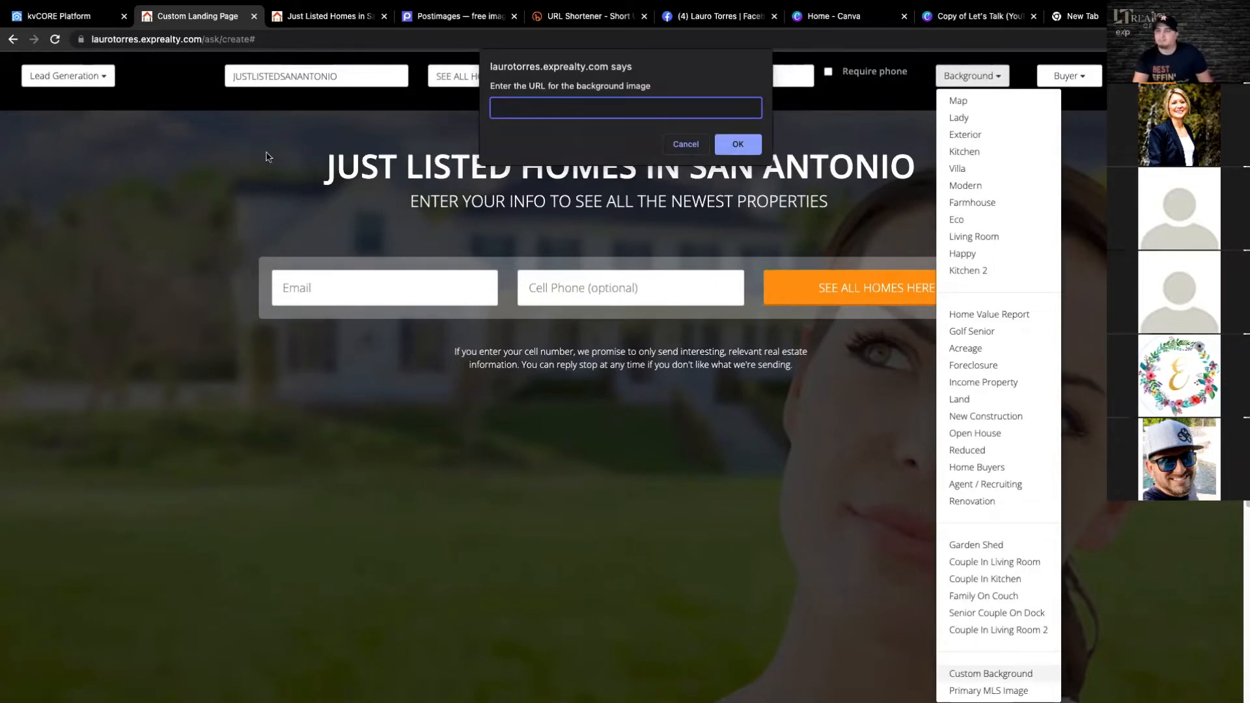
left_click(294, 20)
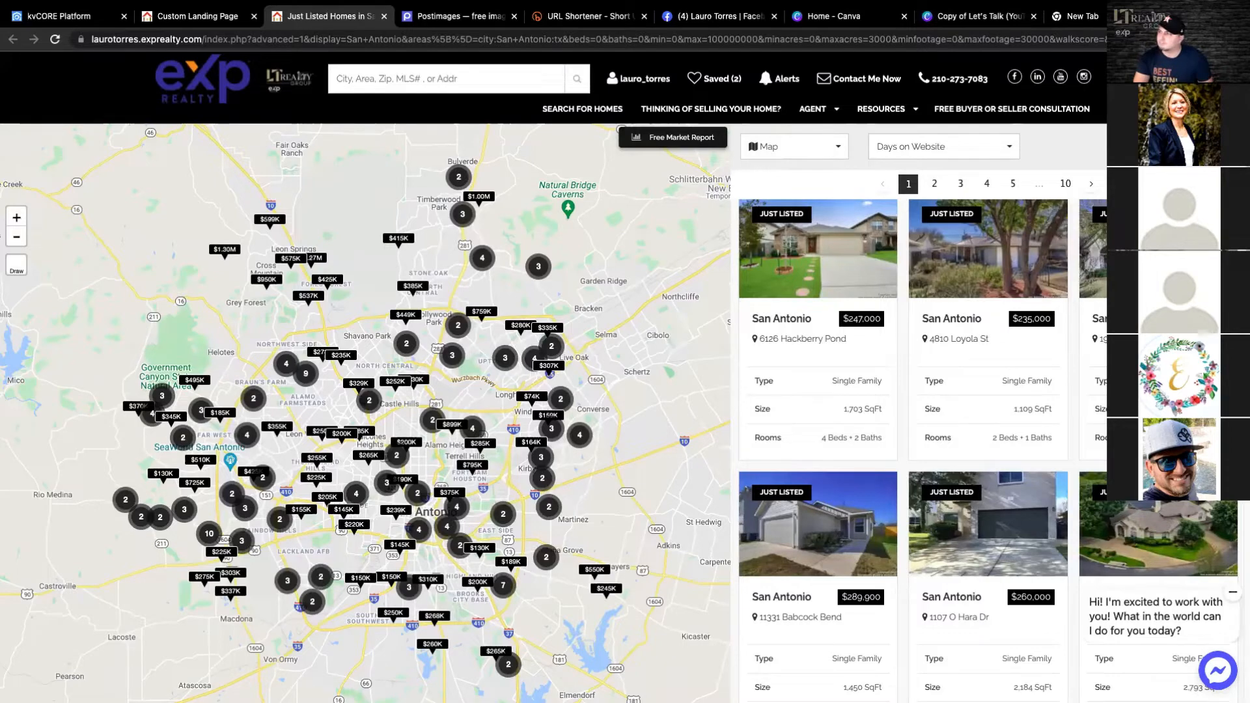
- Open the Copy of Landing Page Thumbnails design in Canva and look through its pages for the San Antonio image
key("ctrl+t")
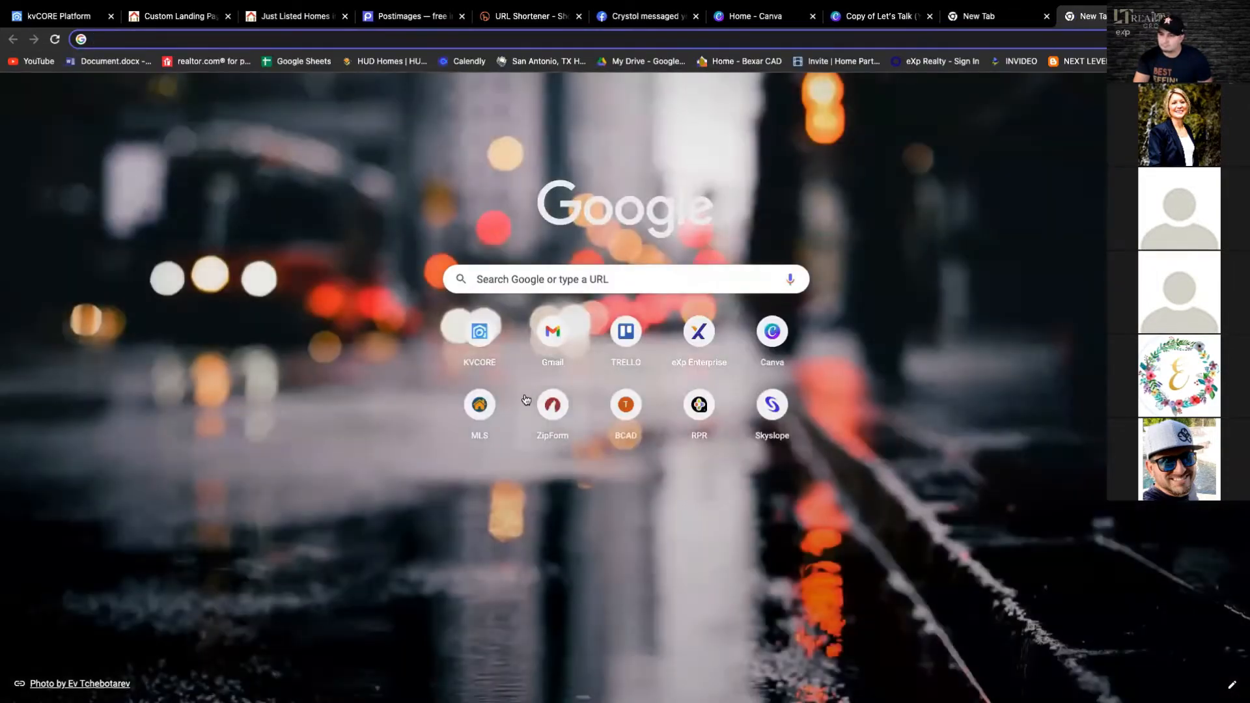
left_click(773, 330)
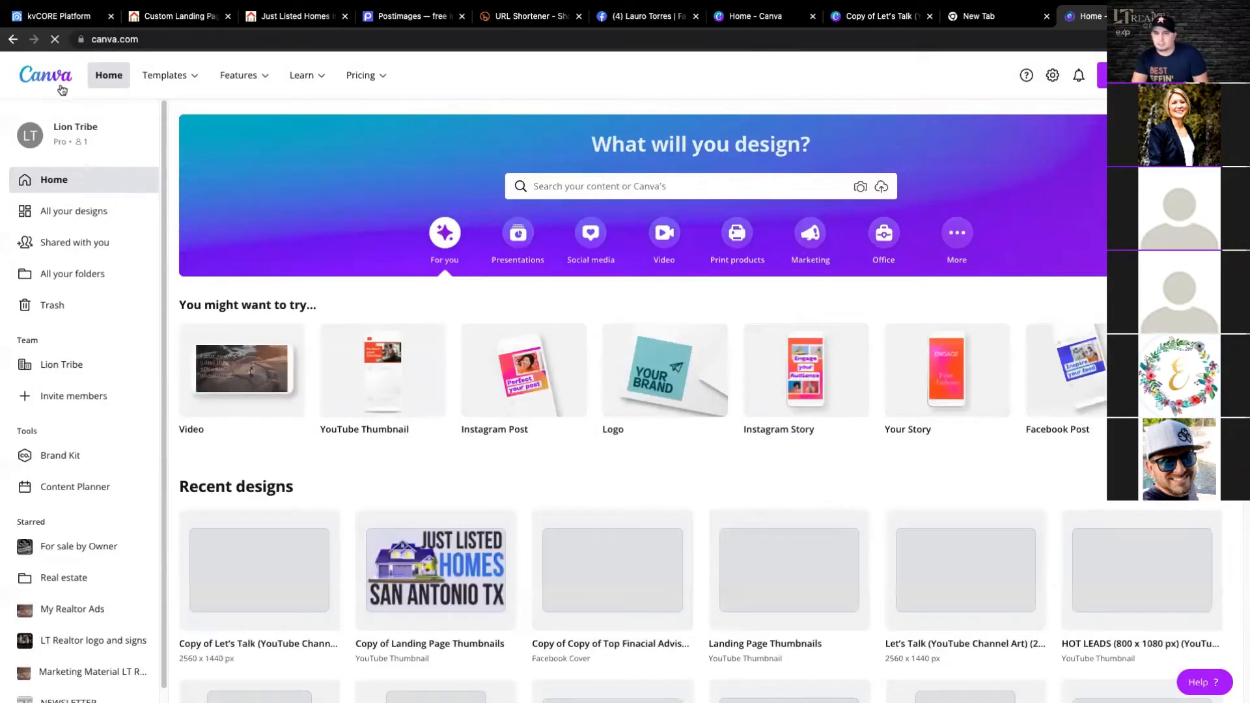
left_click(456, 567)
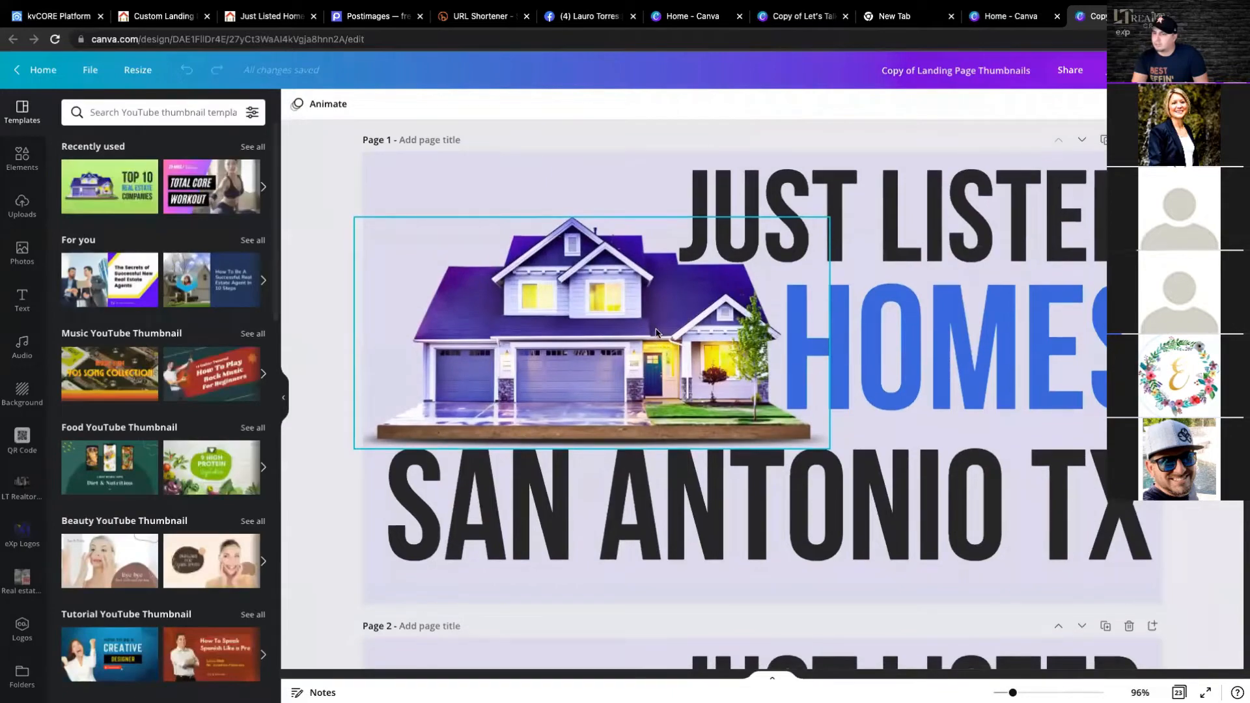
scroll(656, 332, "down", 3)
scroll(677, 352, "down", 20)
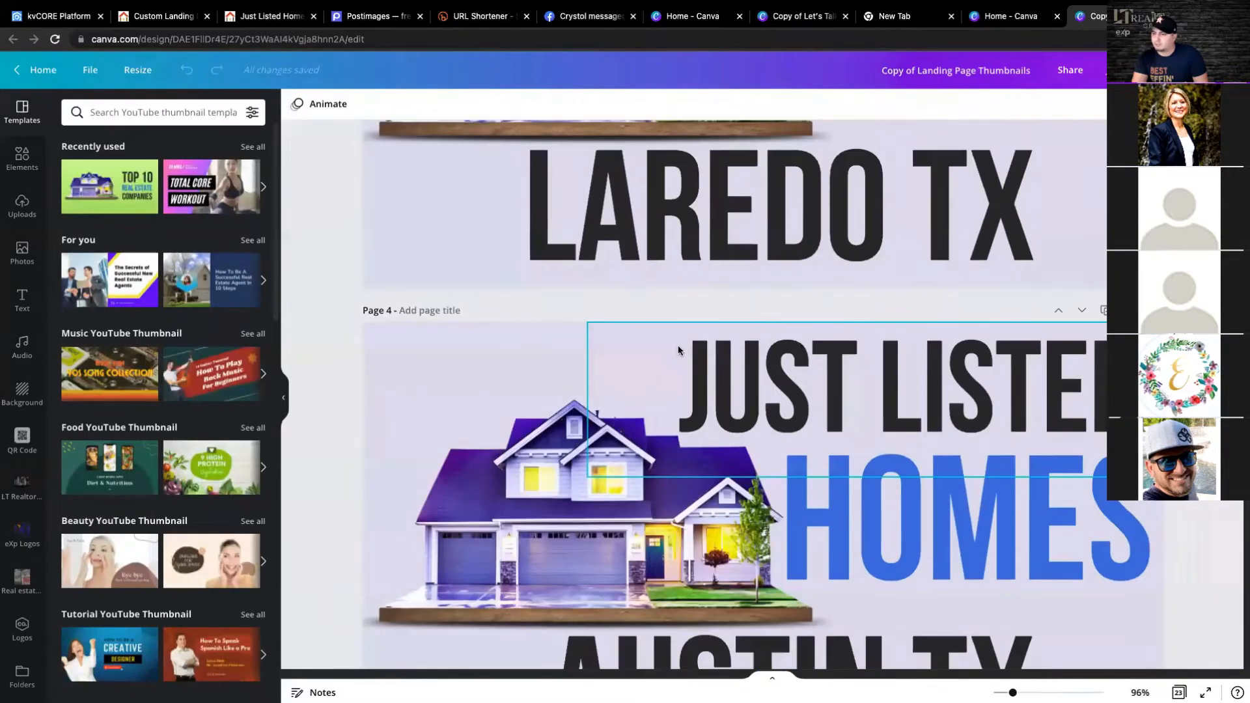
scroll(678, 352, "down", 15)
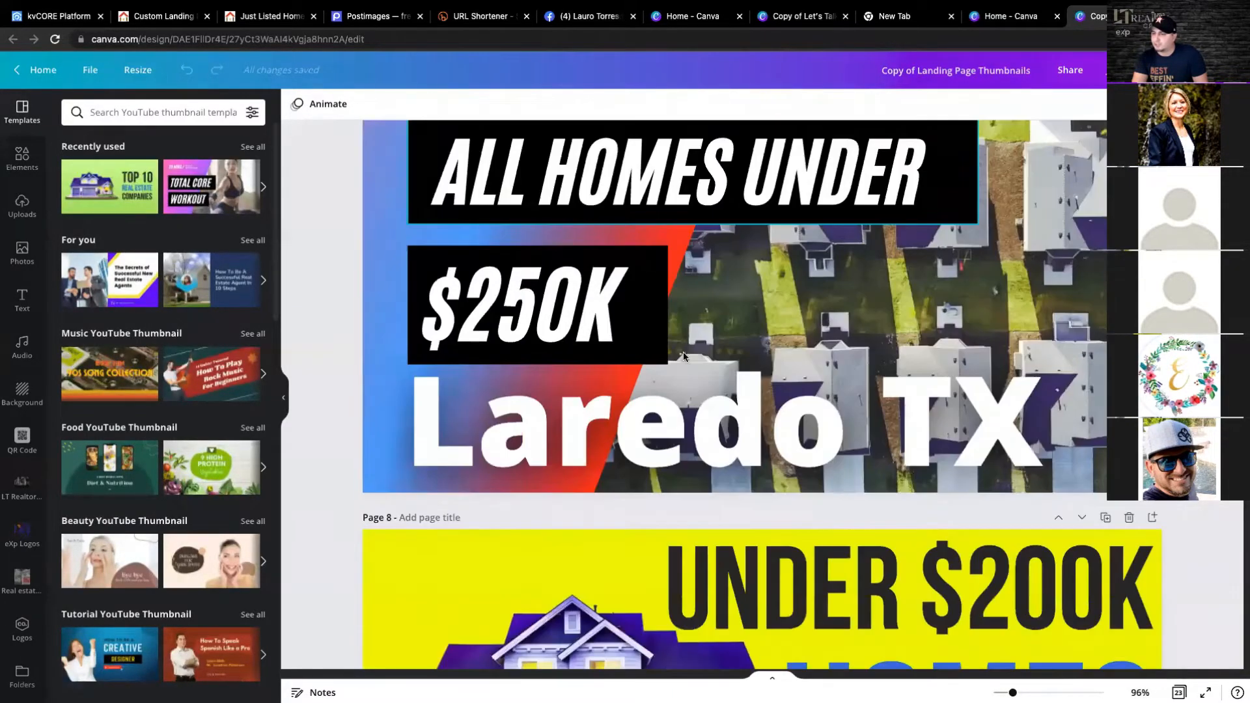
scroll(873, 368, "down", 5)
scroll(975, 275, "up", 20)
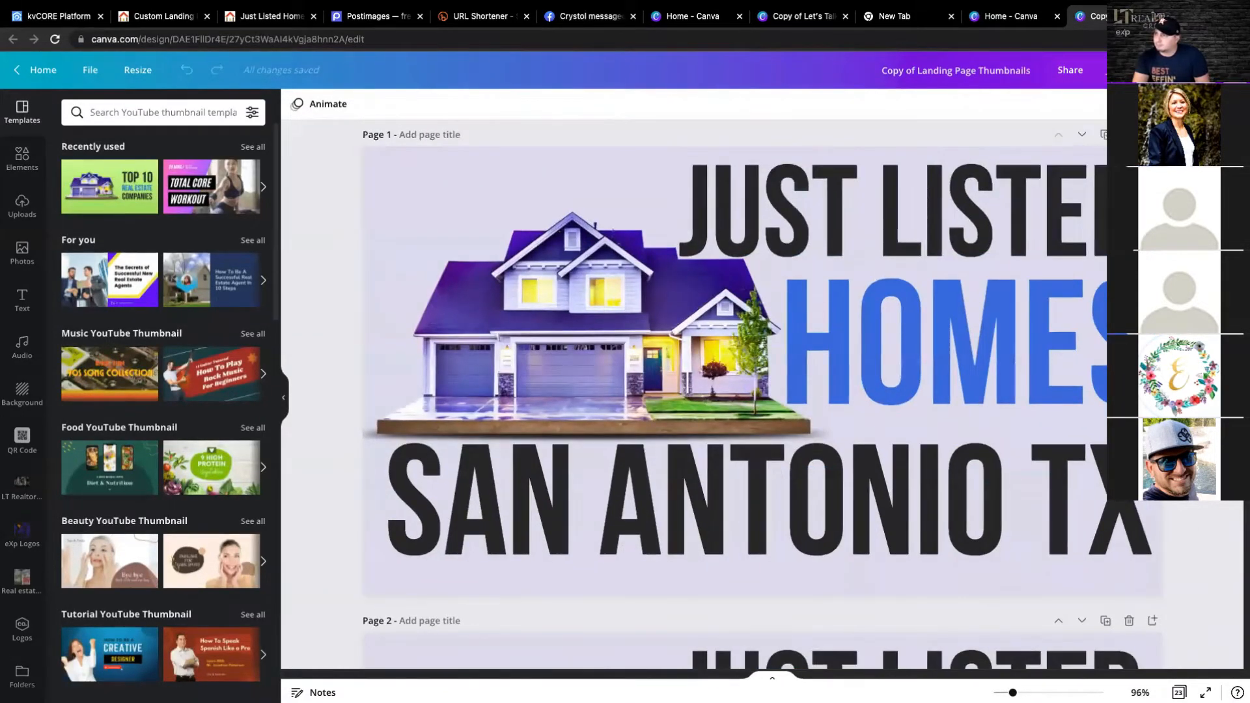
- Download only page 1, the JUST LISTED HOMES SAN ANTONIO TX thumbnail, as a PNG
left_click(1114, 70)
left_click(1131, 310)
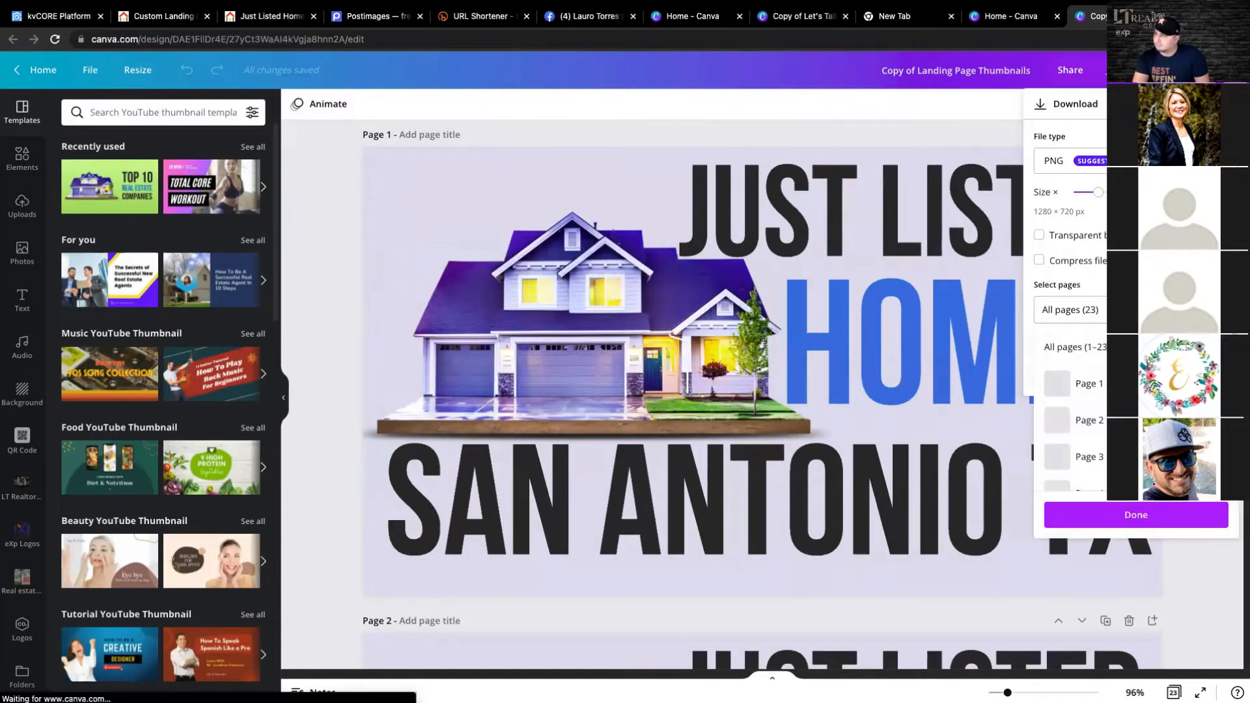
left_click(1087, 384)
left_click(1136, 514)
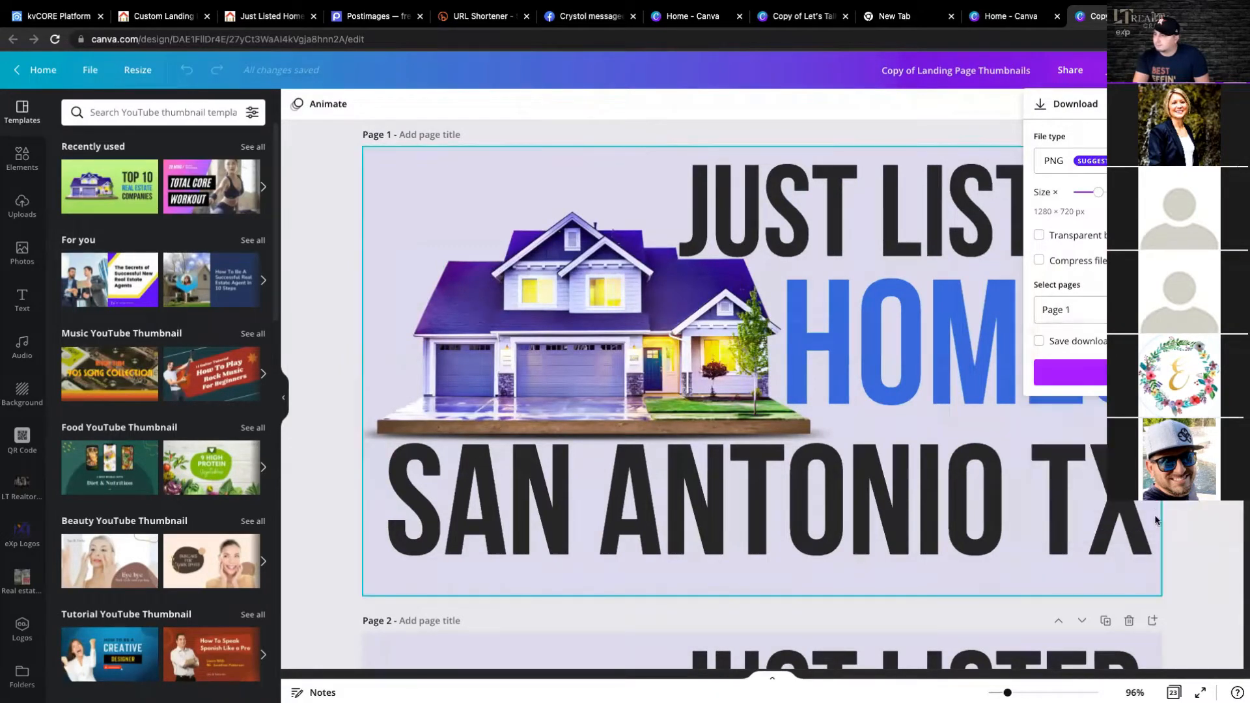
left_click(1070, 372)
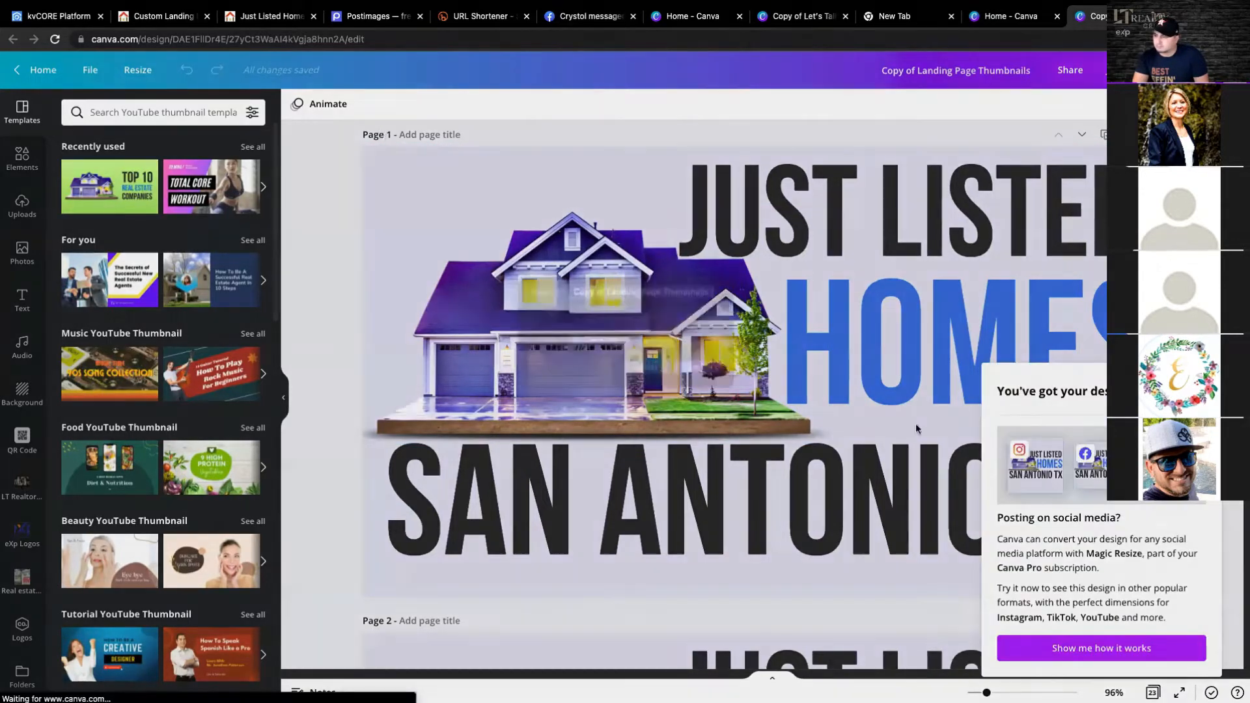
left_click(690, 388)
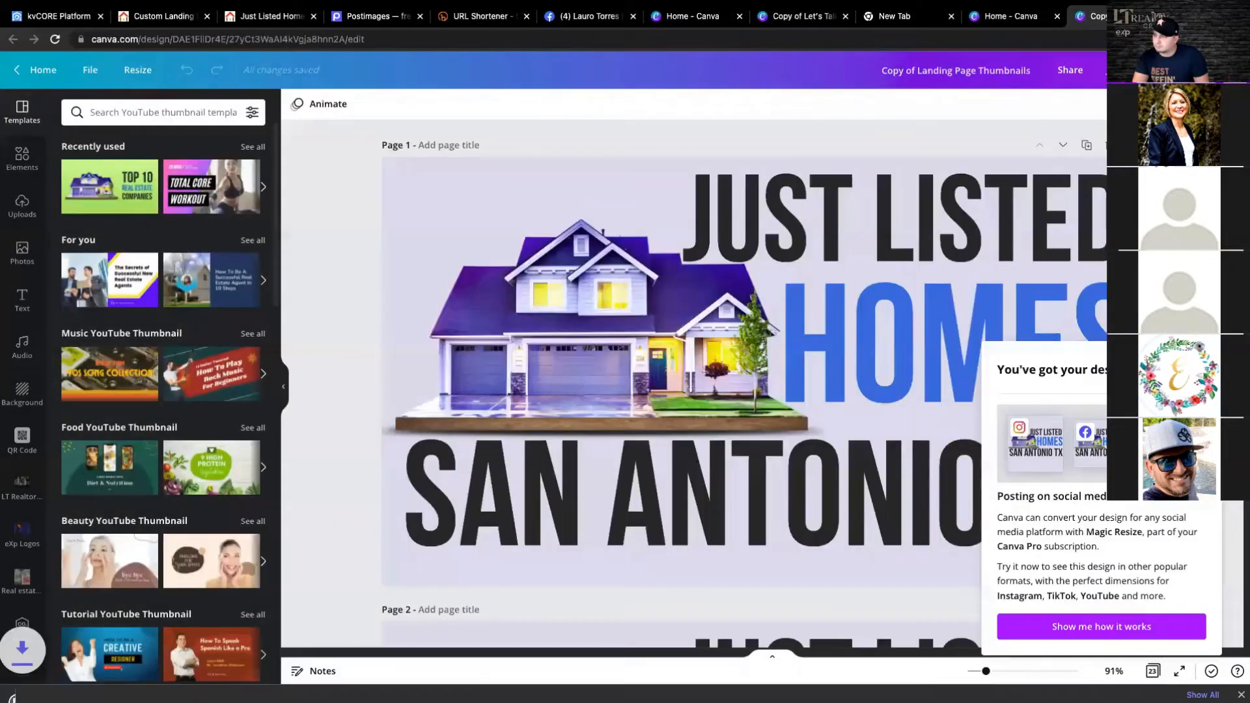
left_click(1202, 355)
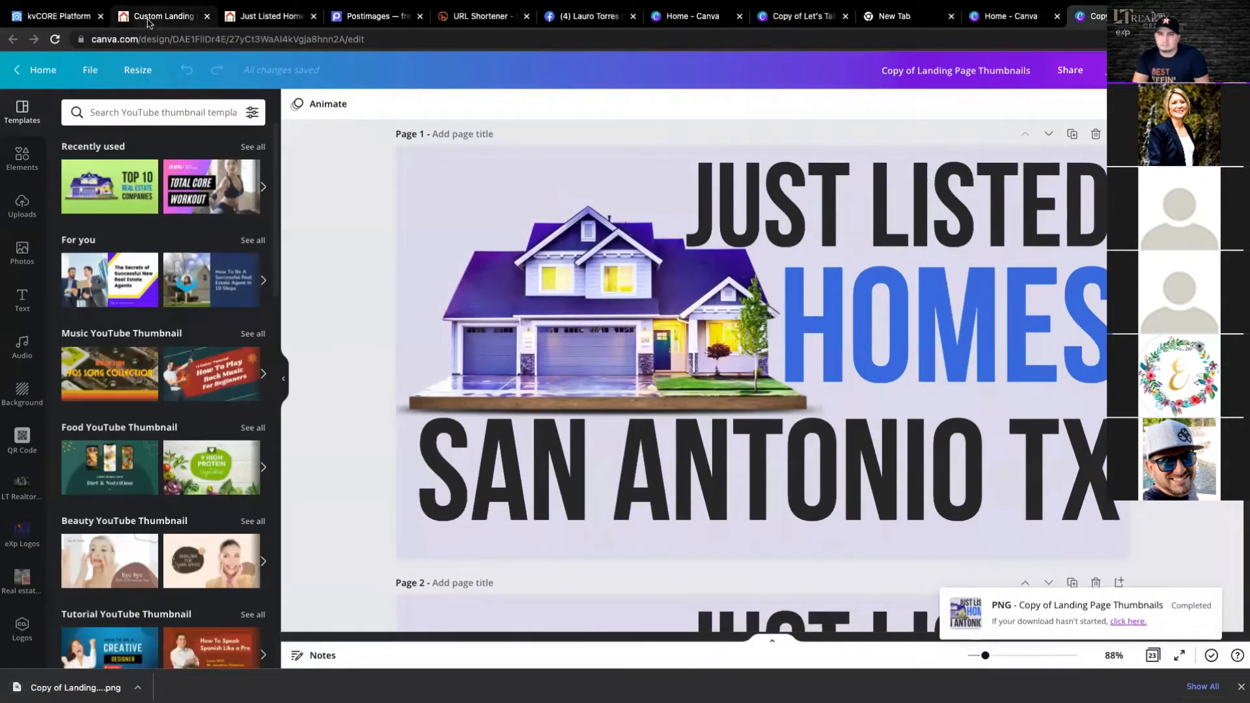
- Open the image hosting site POSTIMAGE.ORG in a new browser tab
left_click(168, 18)
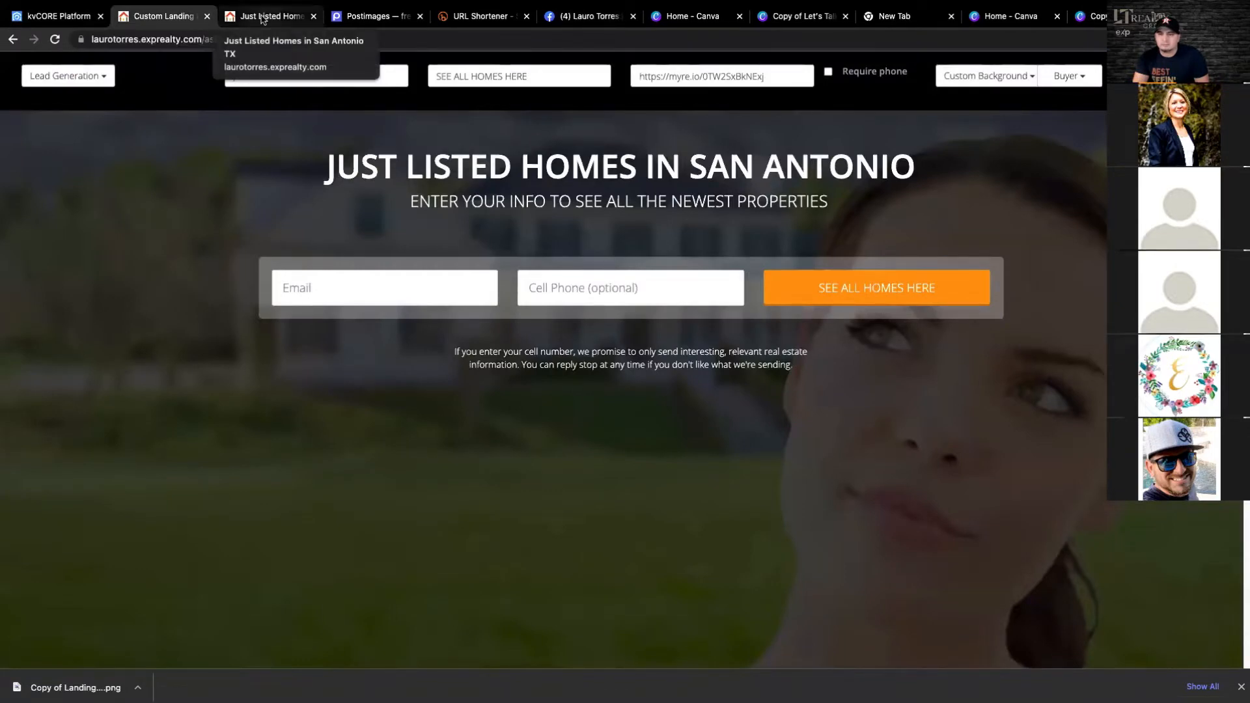
key("ctrl+t")
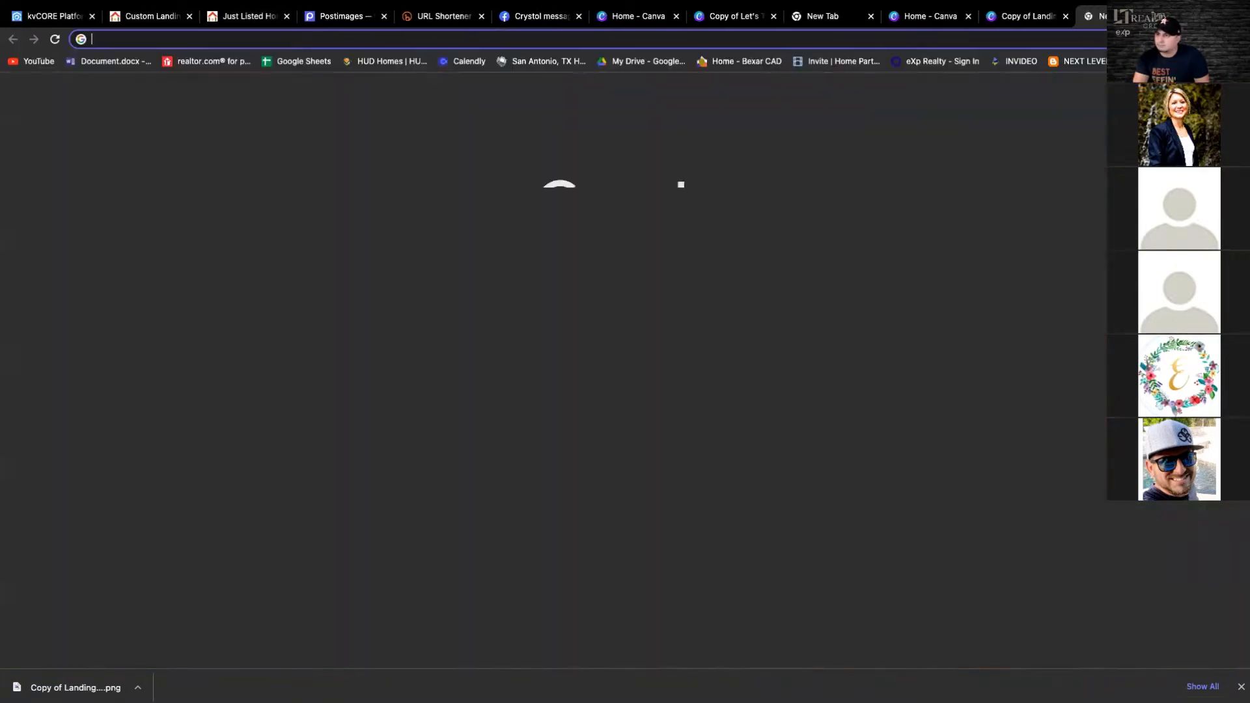
left_click(488, 279)
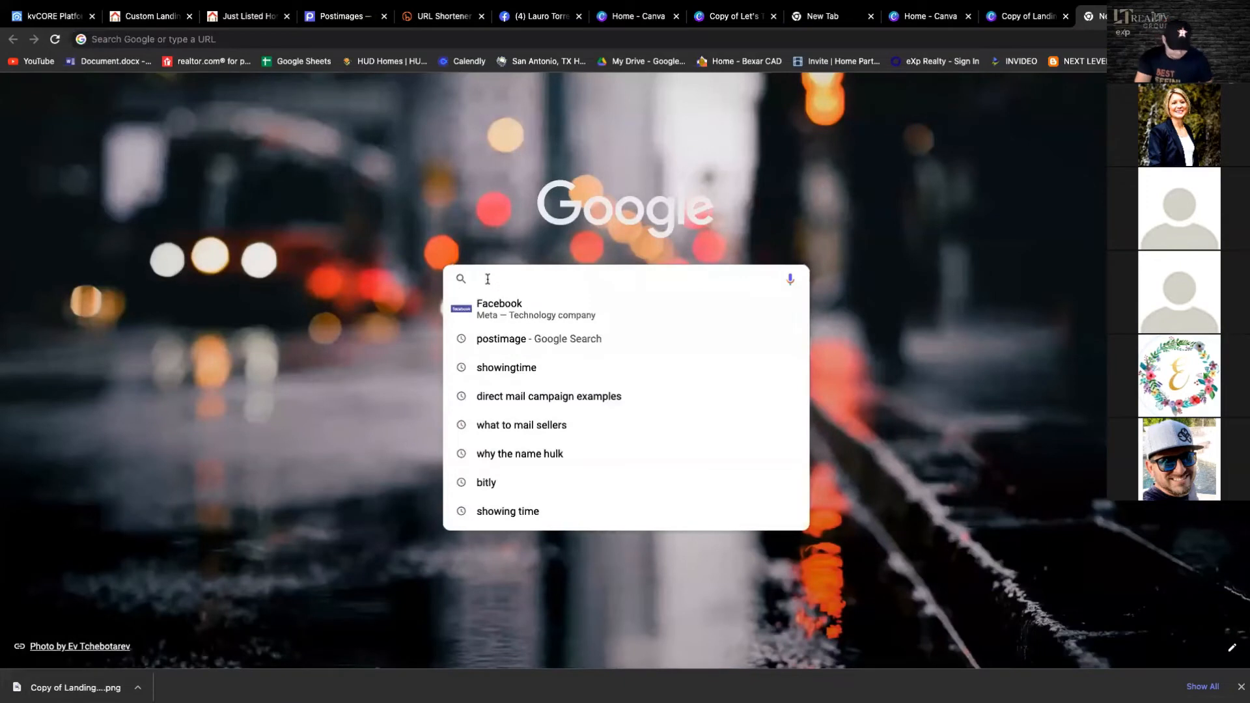
type("POSTIMA")
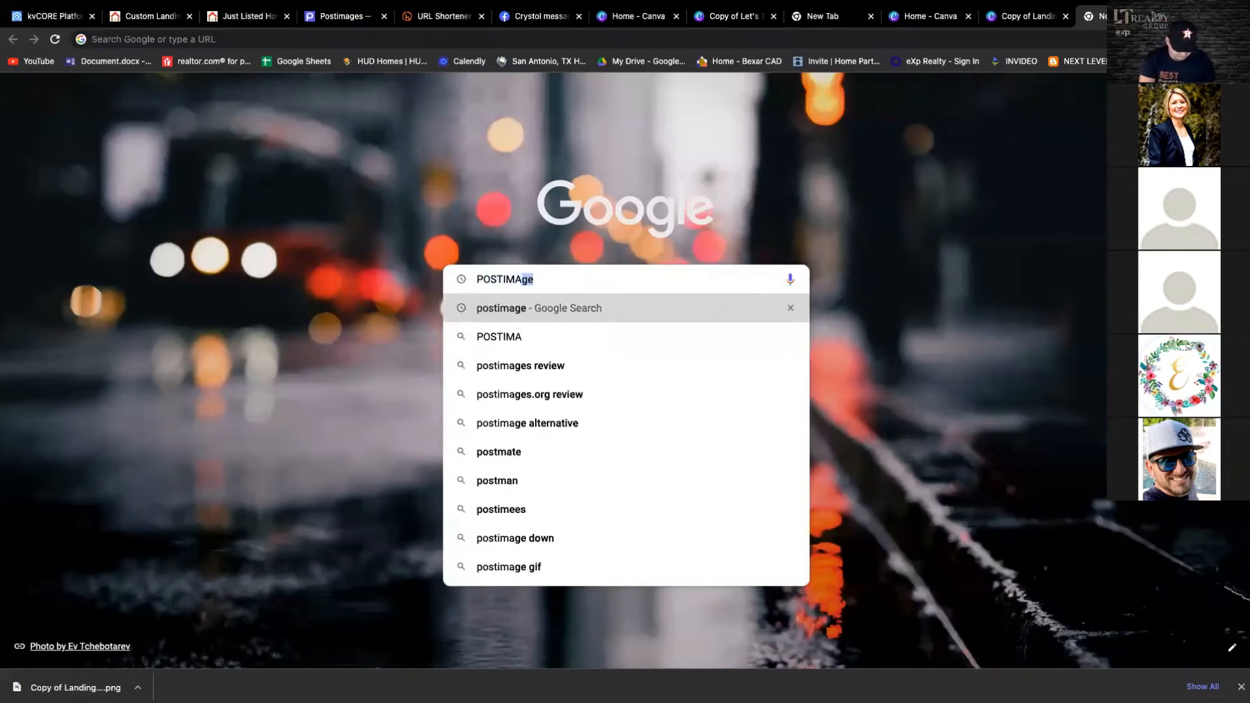
type("GE.ORG")
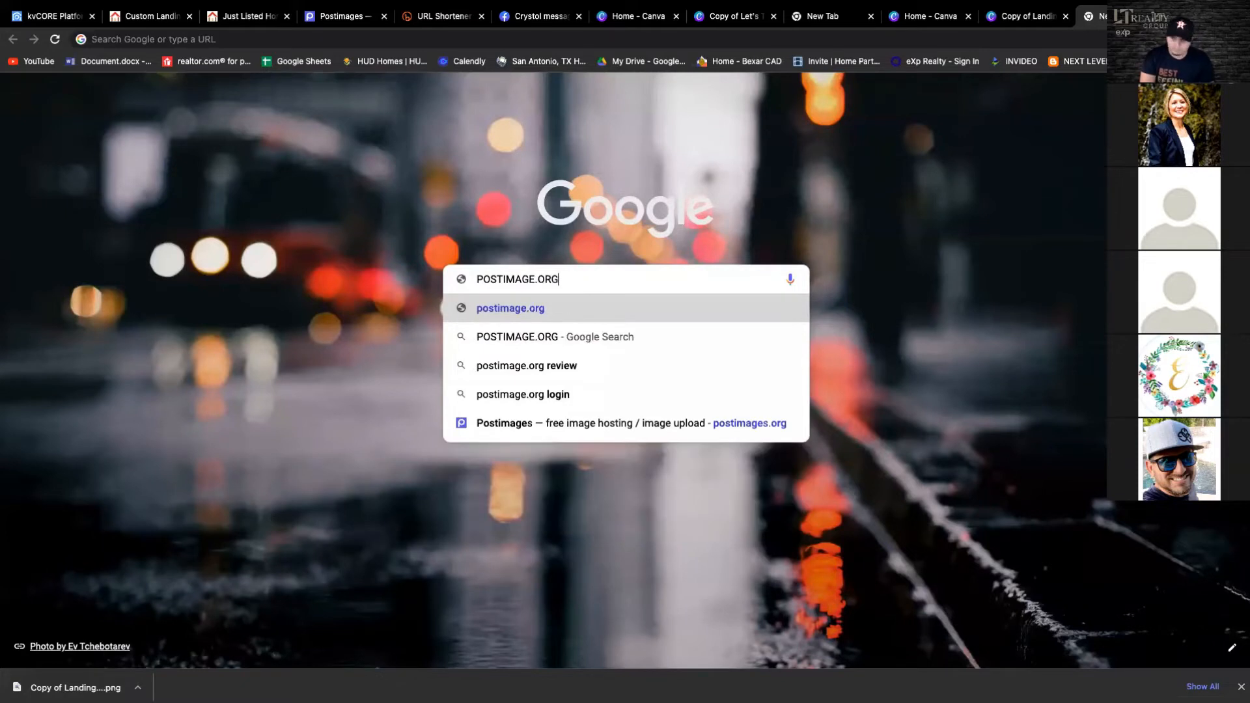
key("Return")
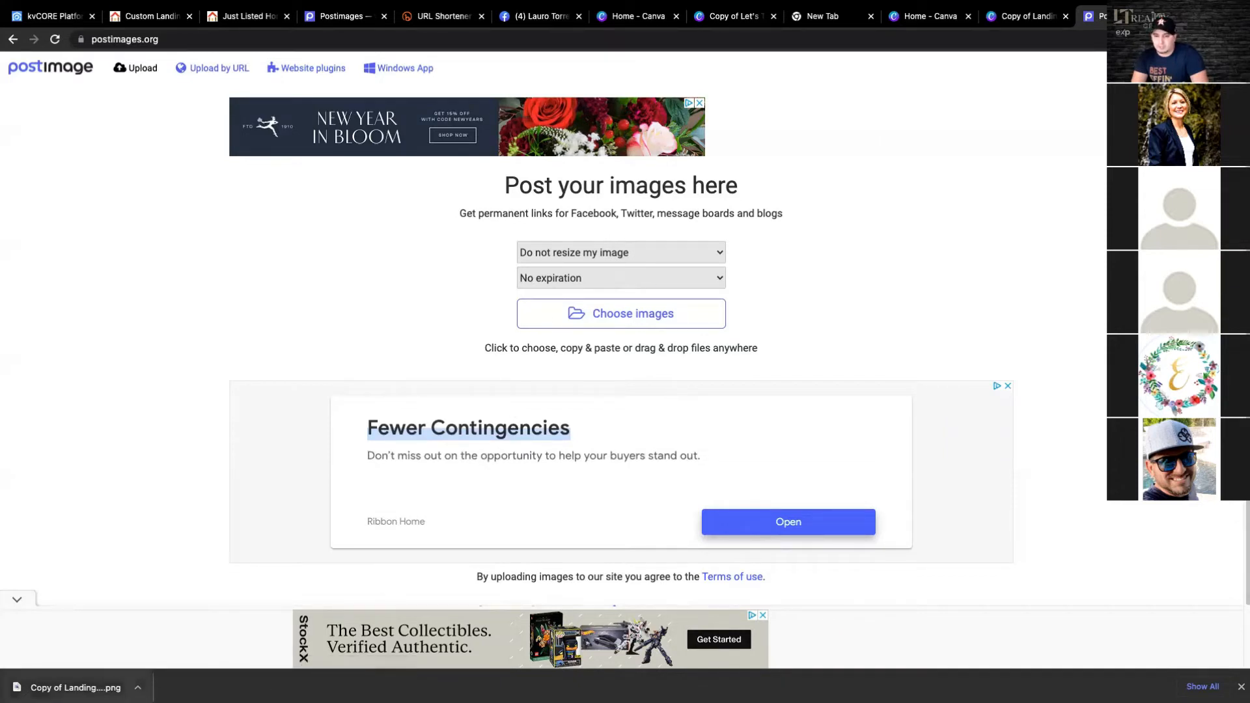
- Upload the downloaded thumbnail PNG to Postimage with no resizing and no expiration, and copy its direct link
left_click_drag(72, 687, 553, 277)
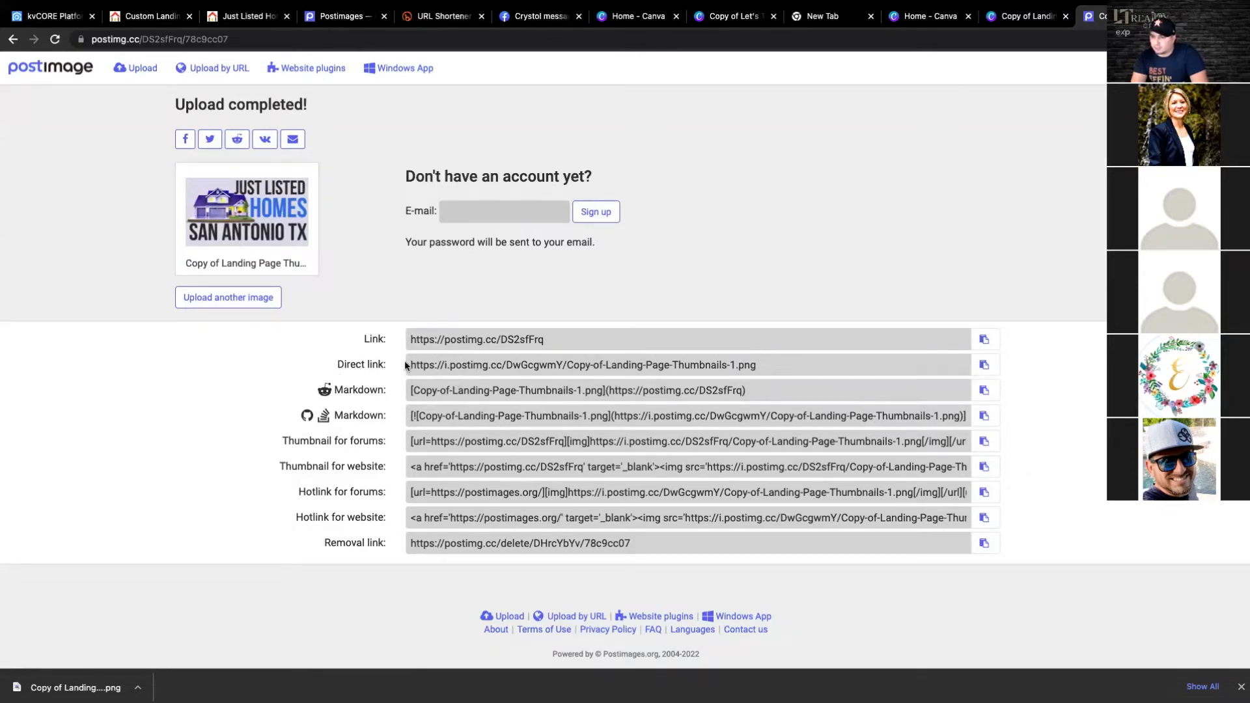
left_click(985, 368)
left_click_drag(593, 177, 404, 178)
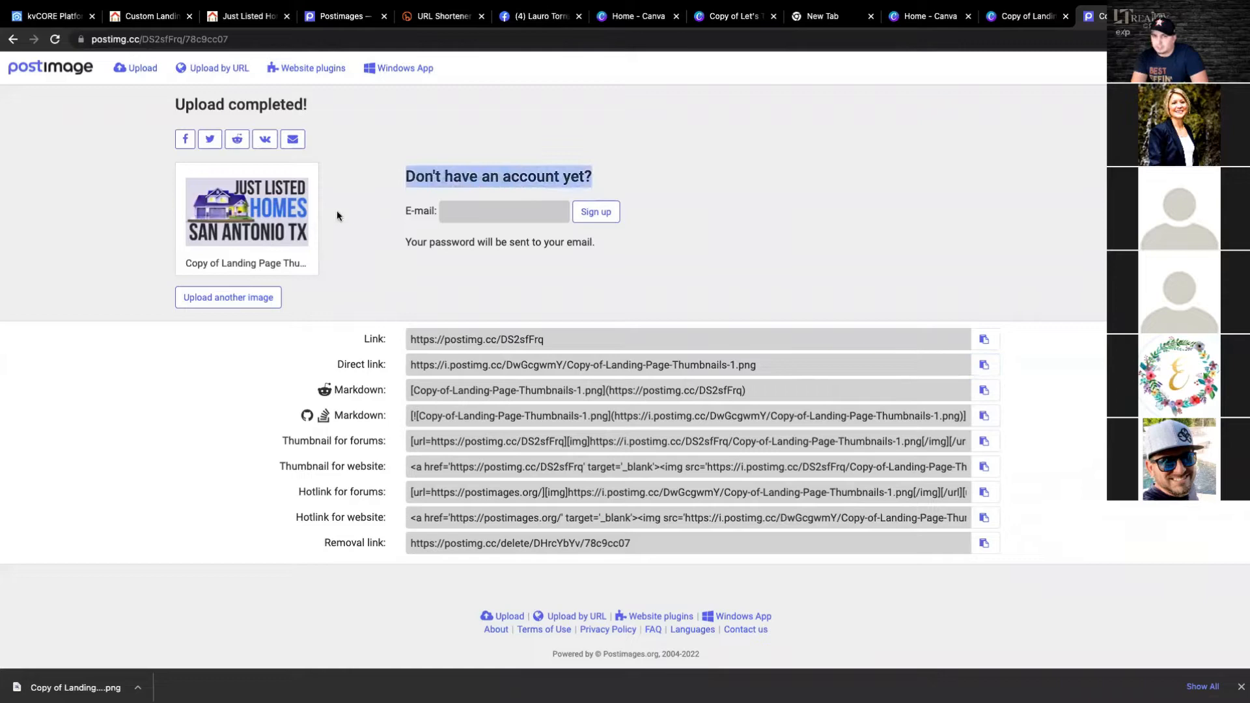
- Set the landing page's custom background to the copied image URL ending in Copy-of-Landing-Page-Thumbnails-1.png
left_click(257, 20)
left_click(171, 21)
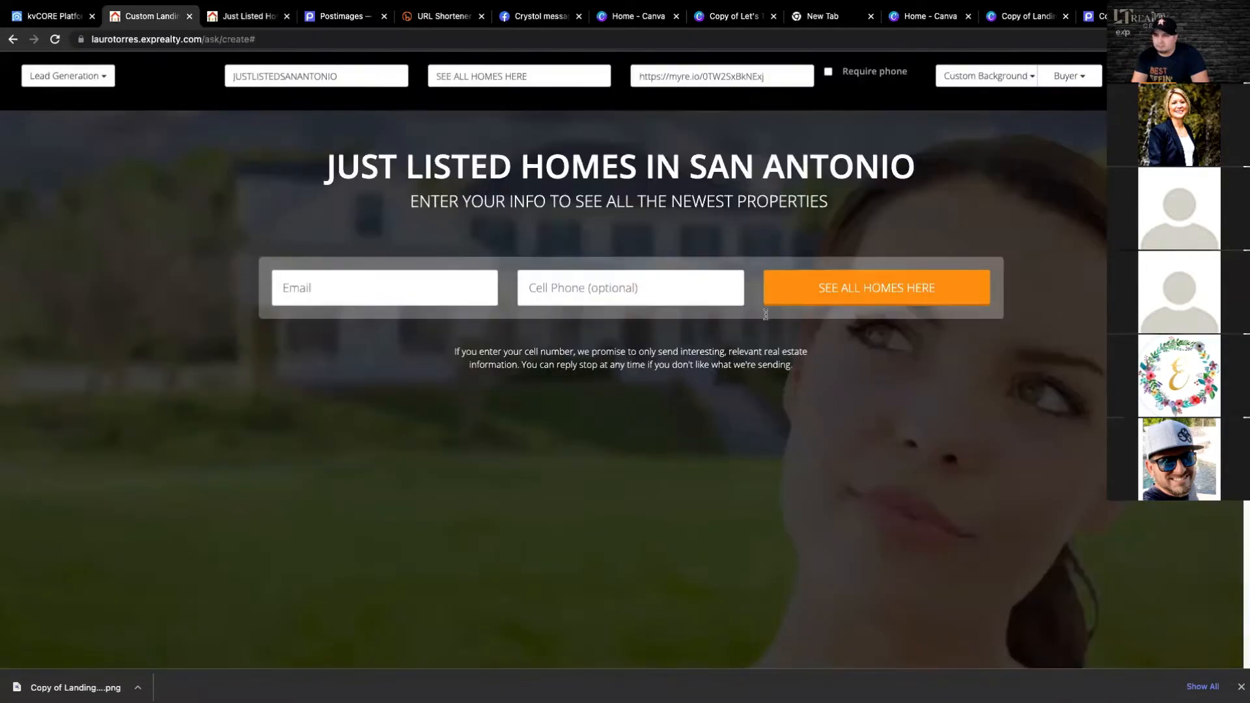
left_click(1026, 77)
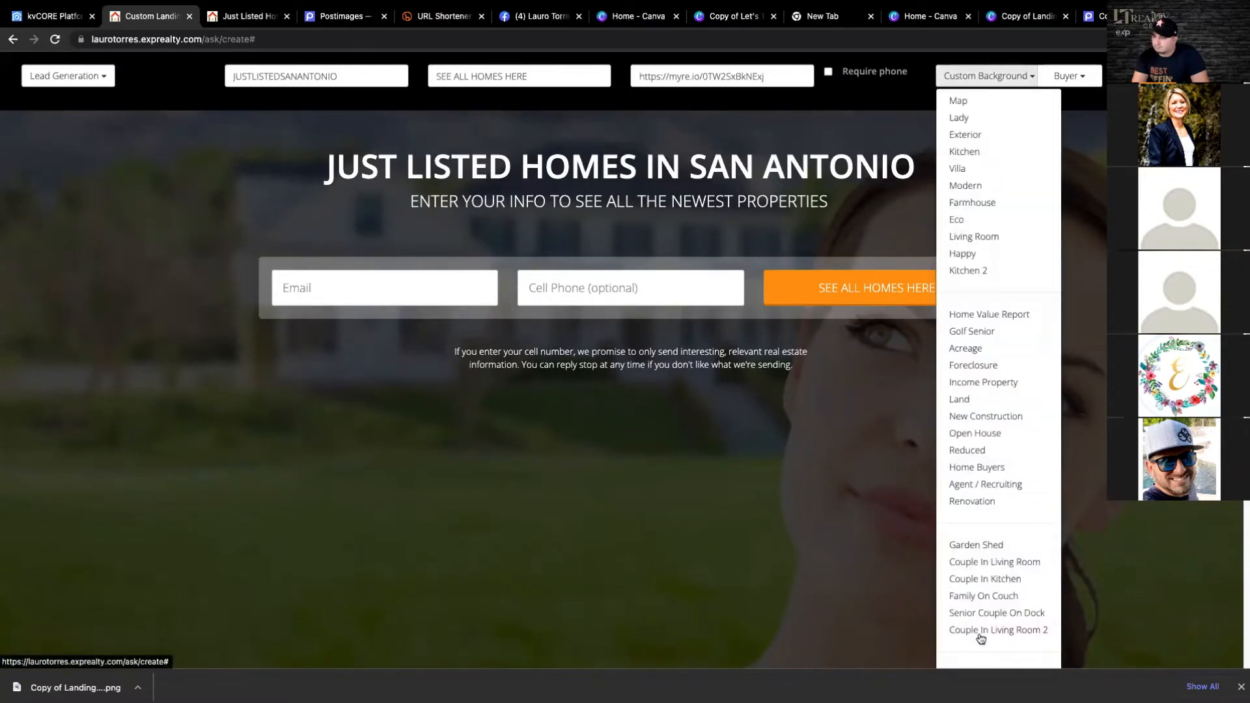
scroll(979, 628, "down", 4)
left_click(1004, 421)
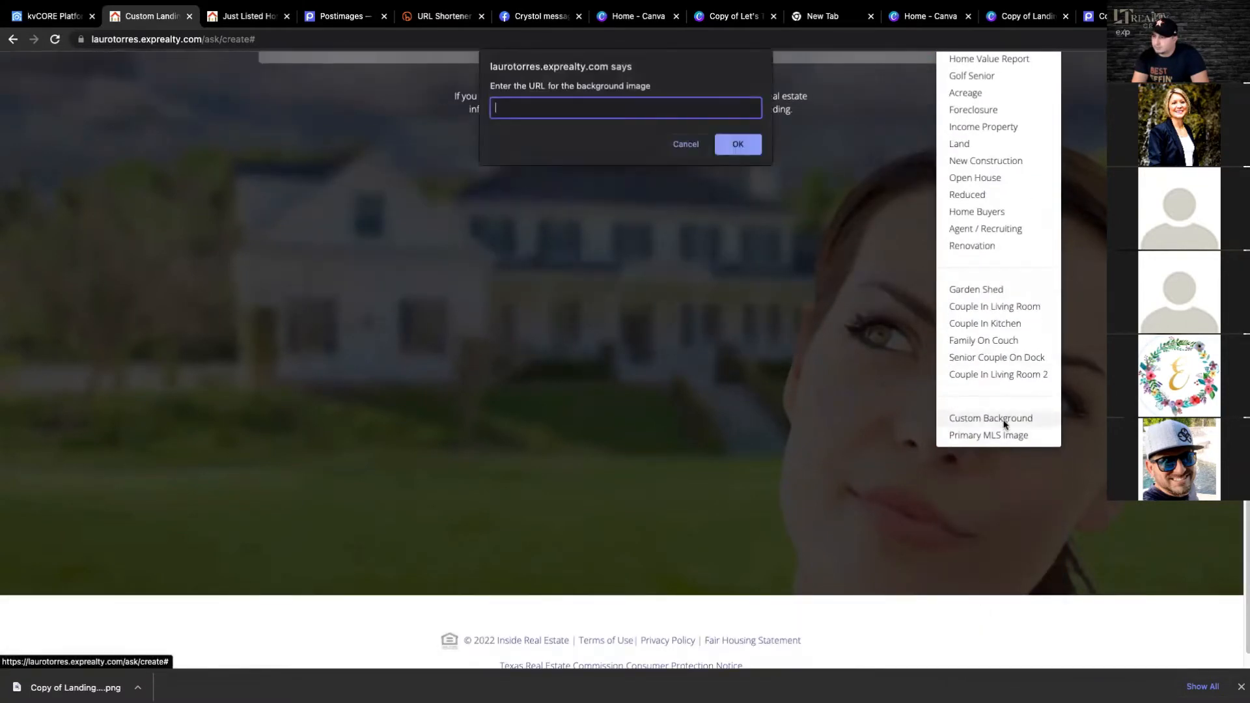
right_click(524, 112)
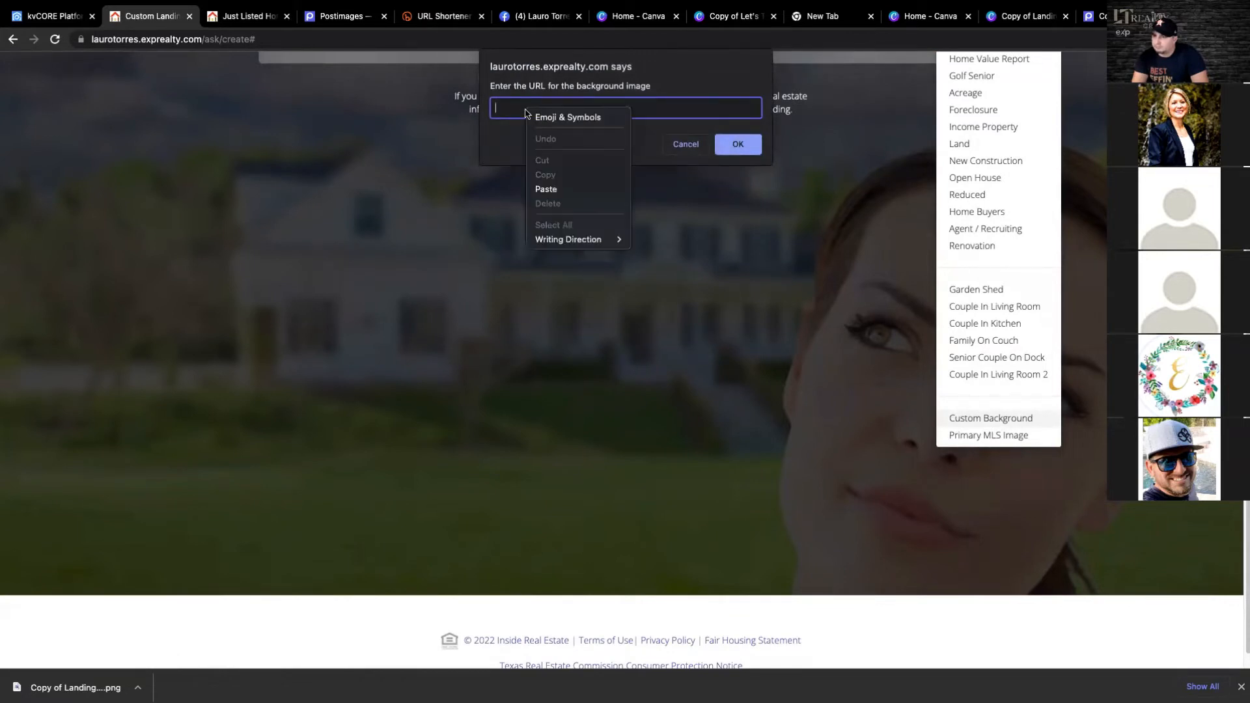
left_click(546, 189)
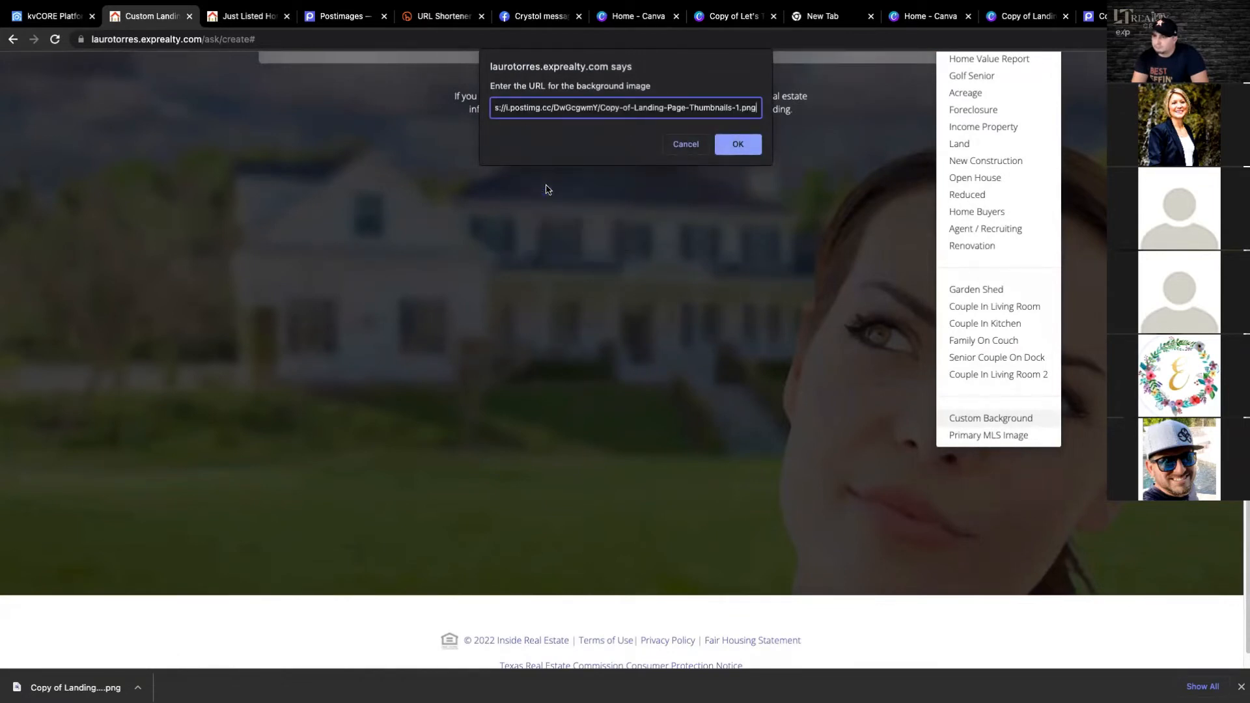
left_click(744, 147)
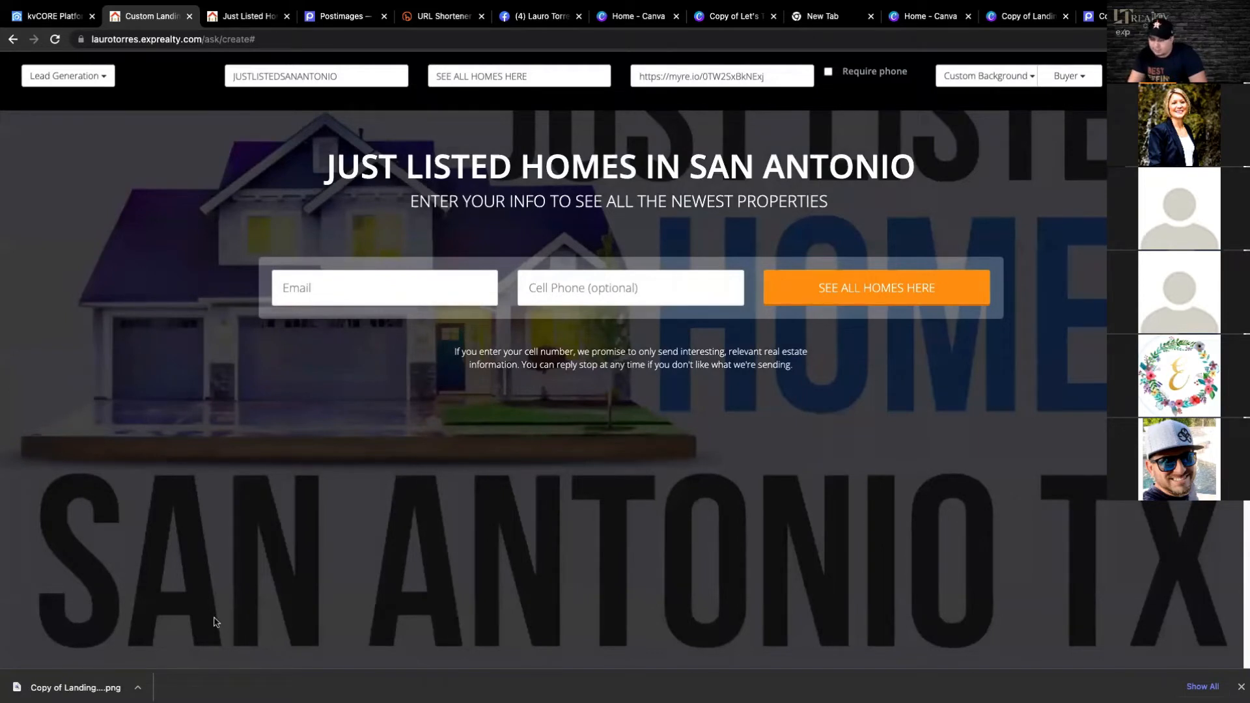
- Select the entire cell number disclaimer text below the landing page's form
mouse_move(141, 695)
left_click(457, 353)
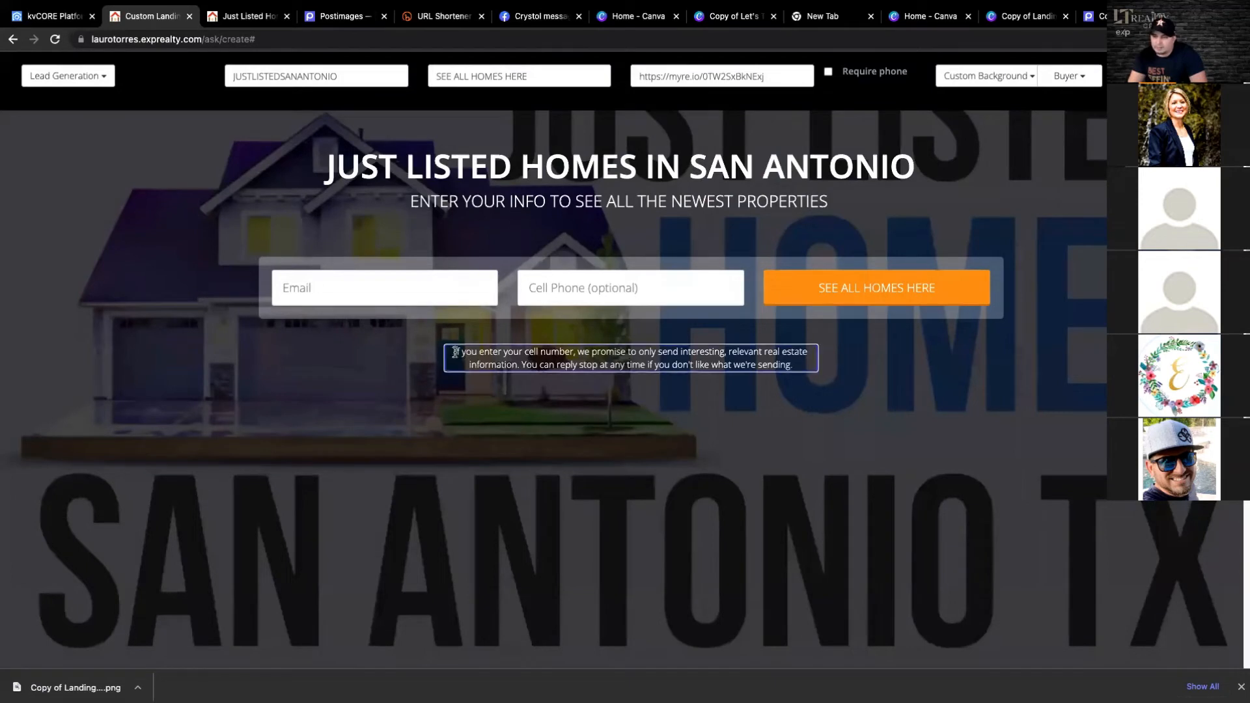
left_click_drag(456, 352, 796, 363)
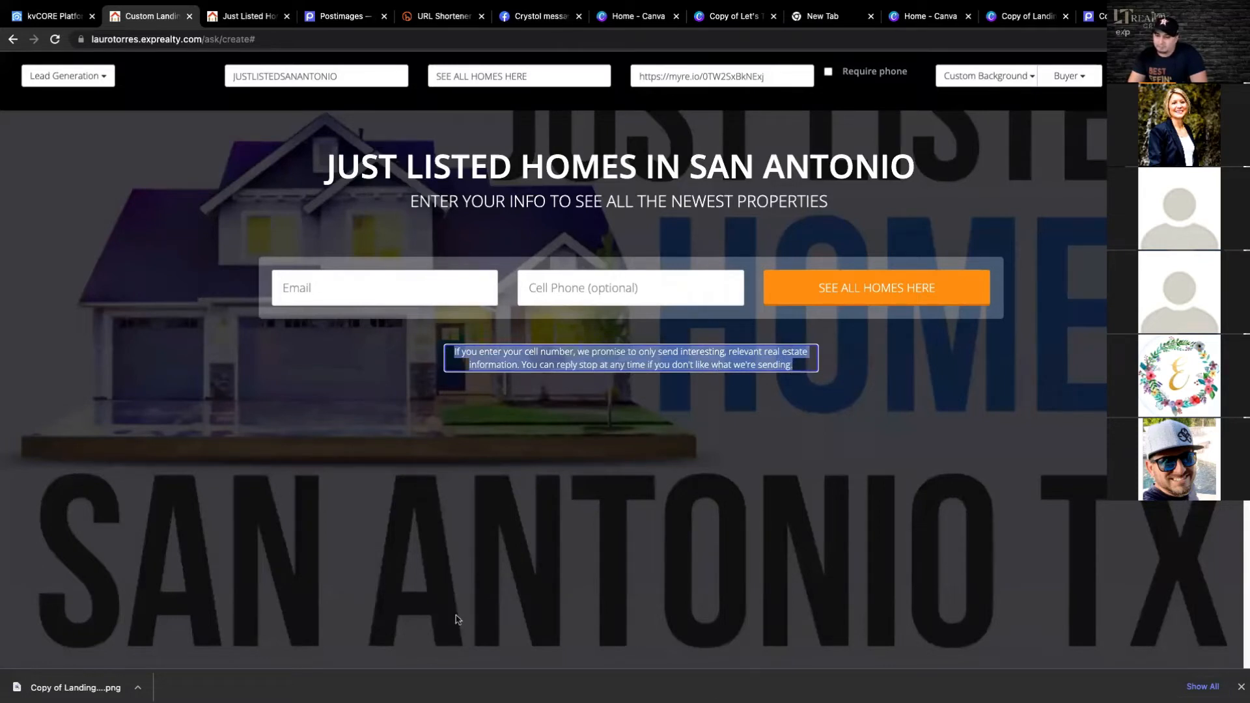
- Switch to Notes and copy the full REALTOR introduction with its contact details from the most recent note
mouse_move(459, 699)
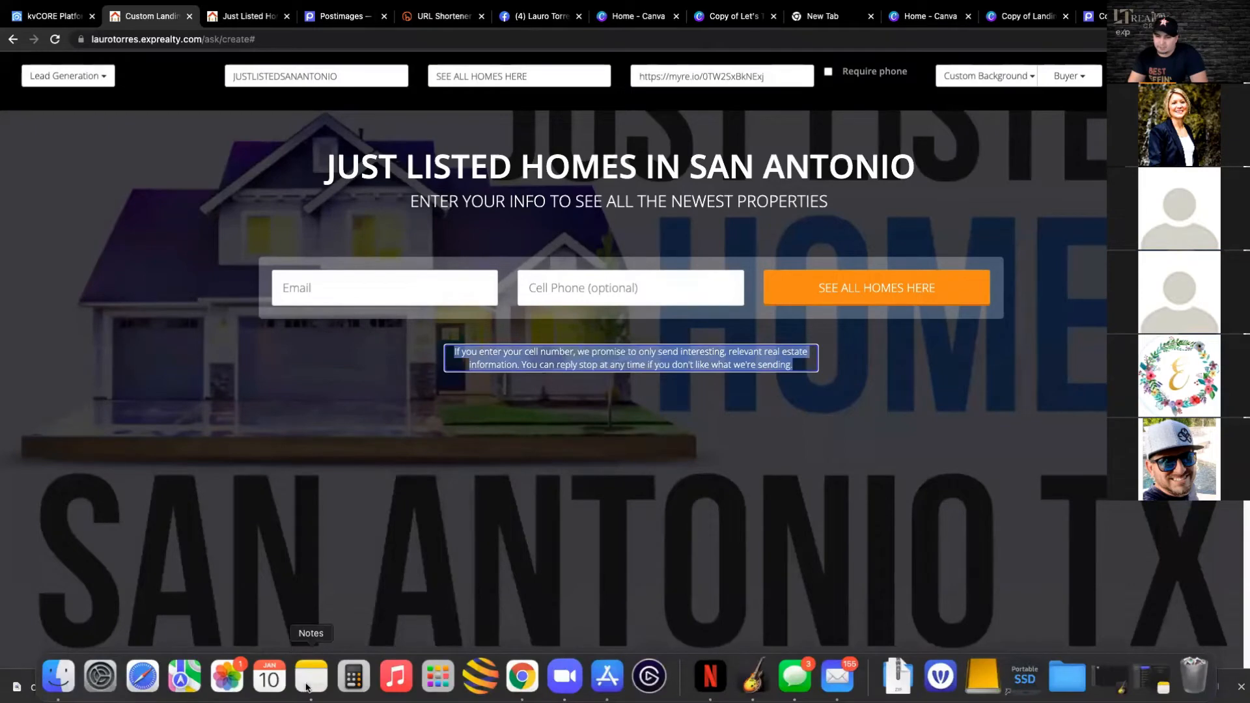
left_click(310, 677)
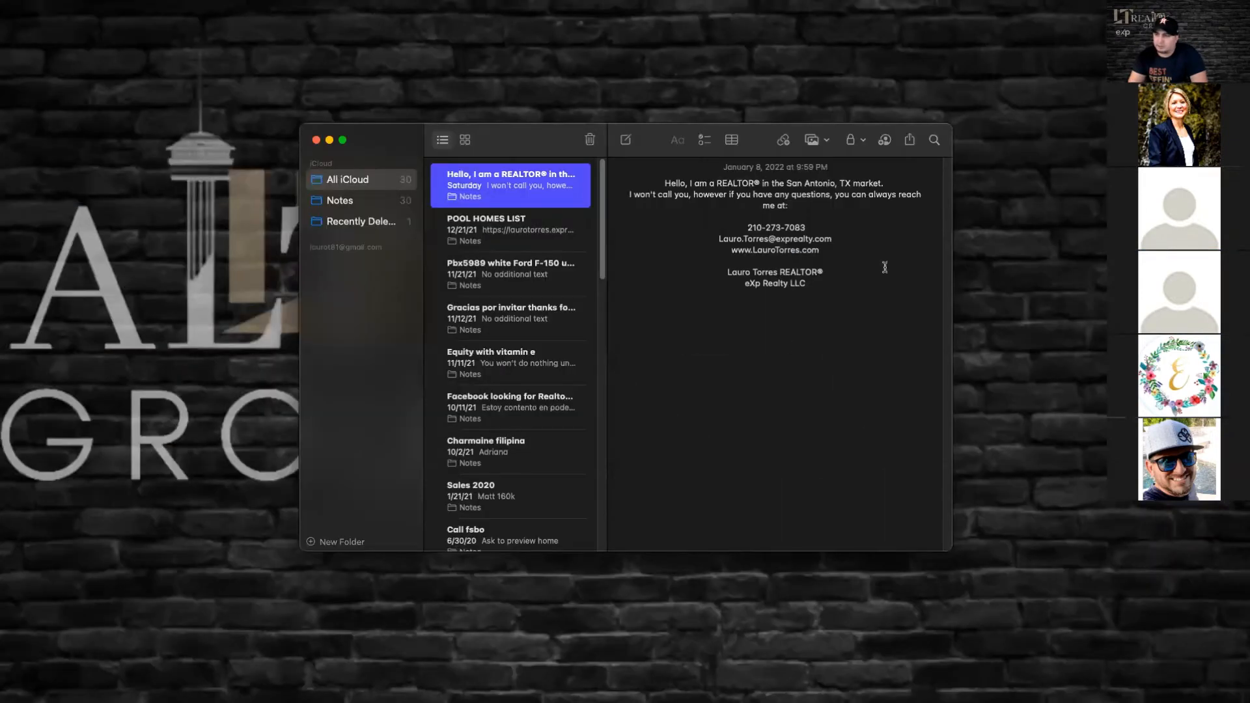
left_click_drag(827, 289, 681, 171)
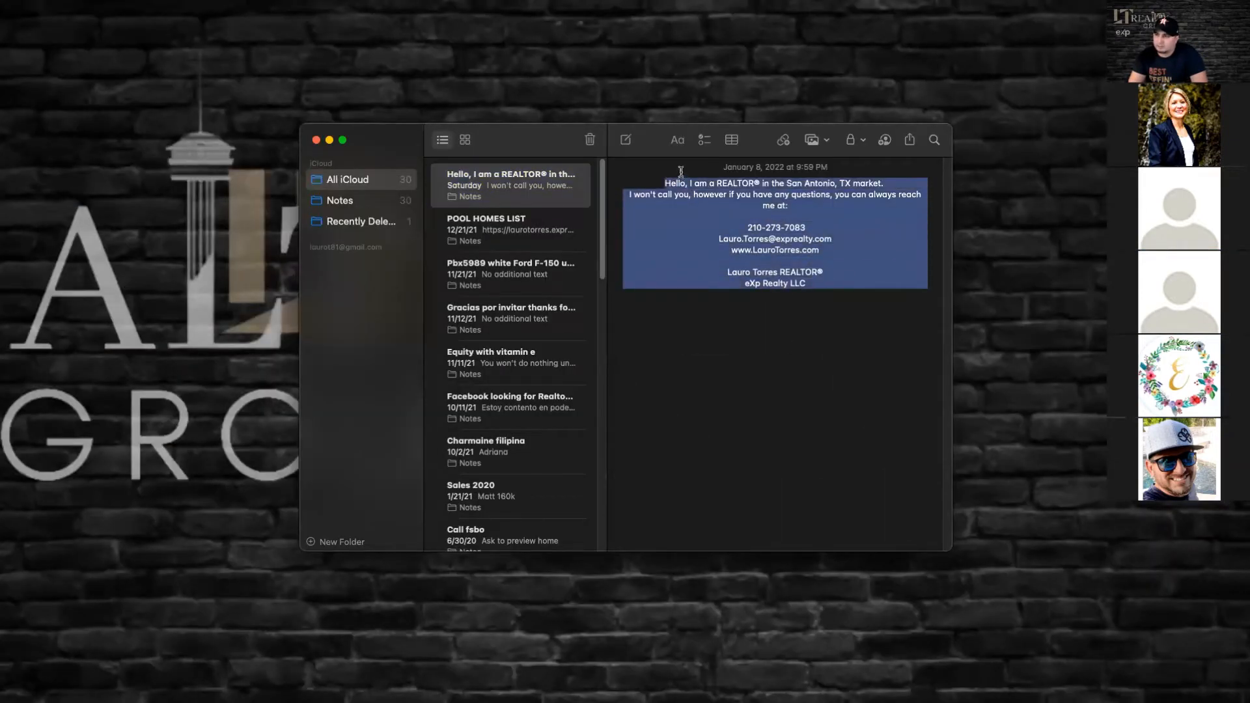
right_click(680, 185)
left_click(727, 274)
mouse_move(498, 690)
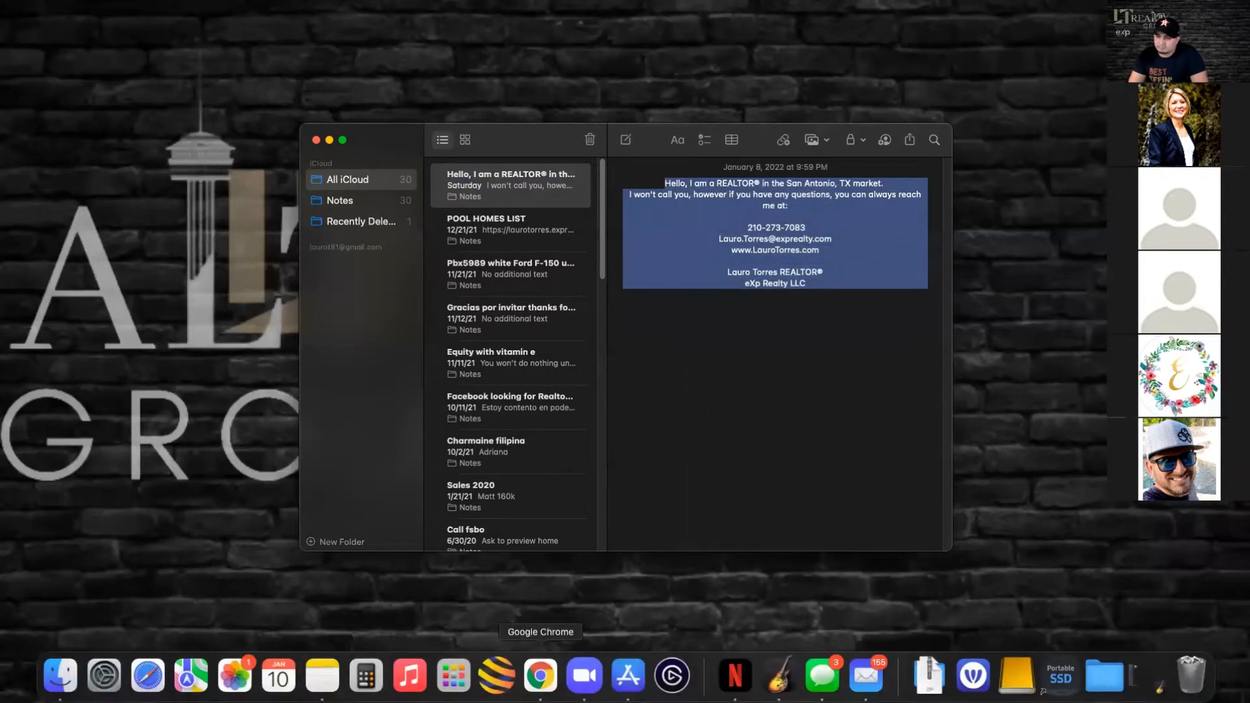
- Switch back to Chrome and replace the selected disclaimer with the copied REALTOR introduction, matching the page's text style
left_click(539, 687)
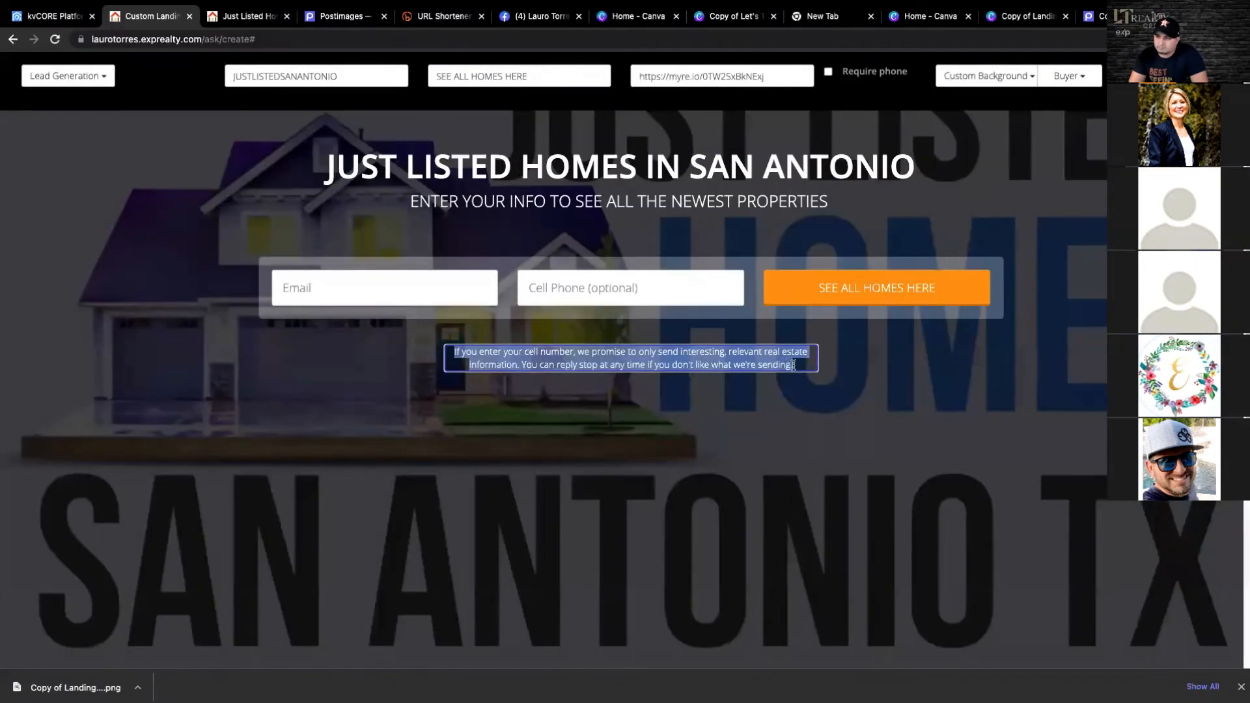
right_click(785, 364)
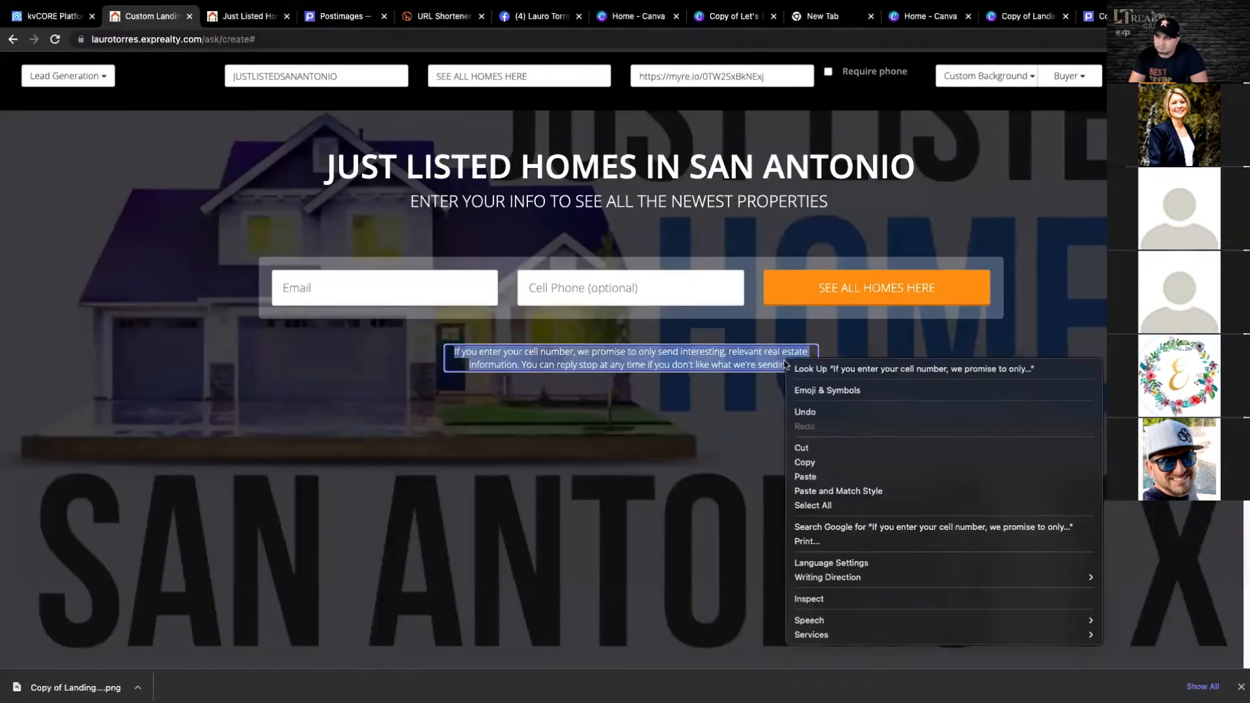
left_click(822, 491)
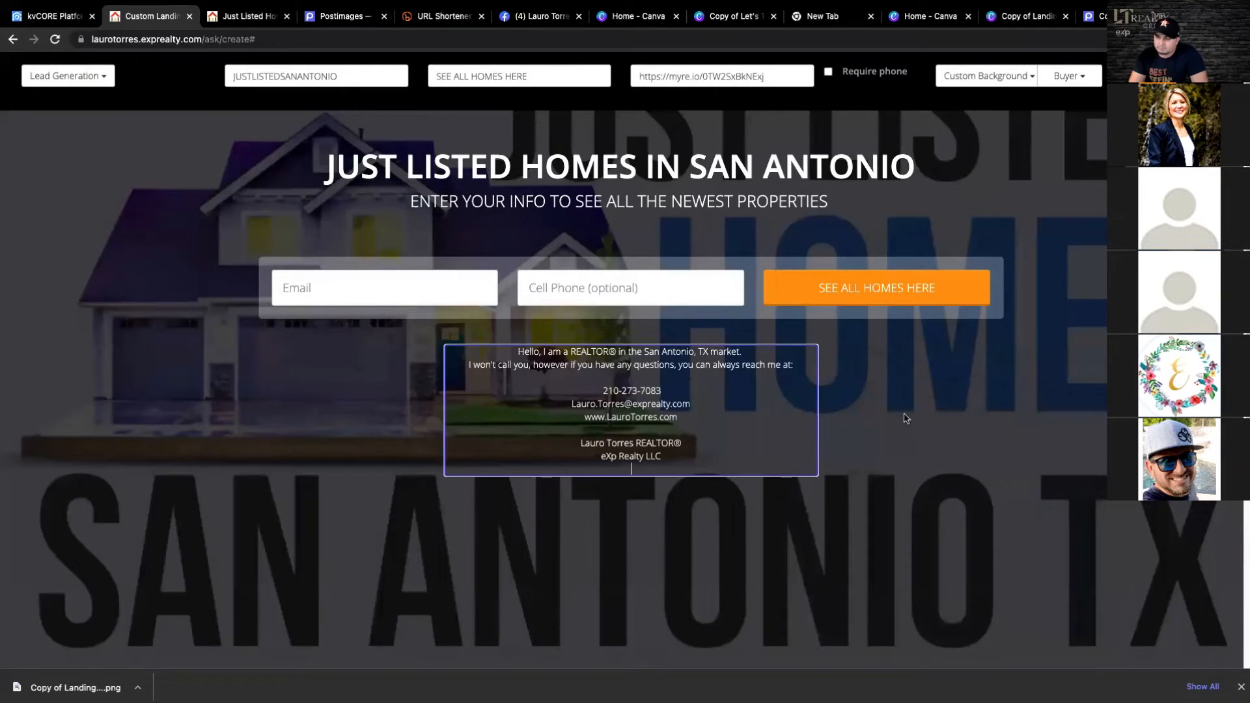
left_click(928, 418)
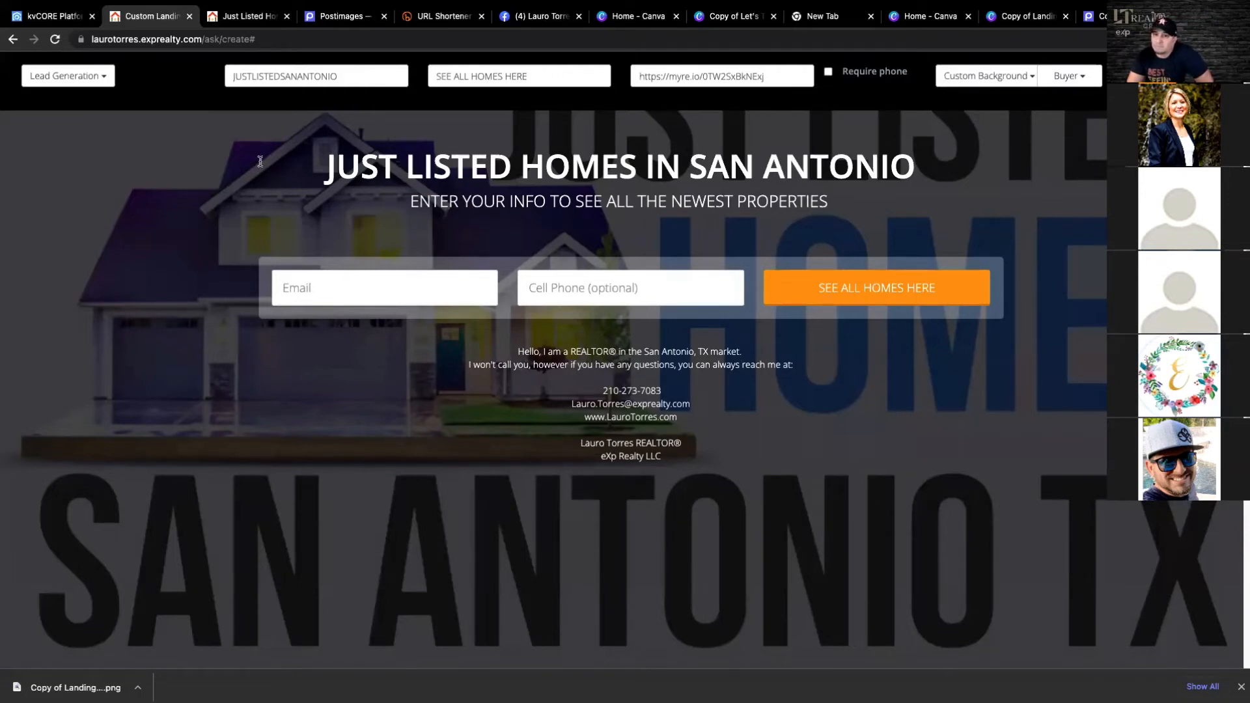
- Generate the finished landing page, accepting the warning about no further edits, and copy its full web address
left_click(292, 44)
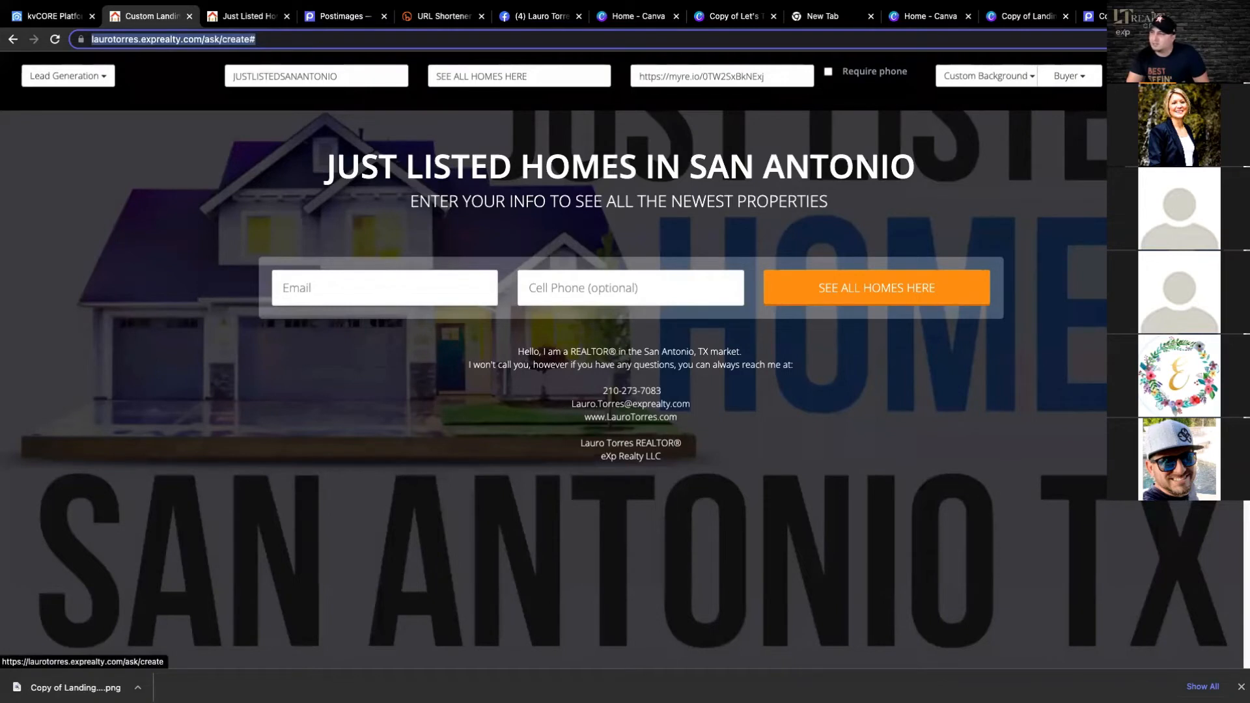
left_click(1138, 76)
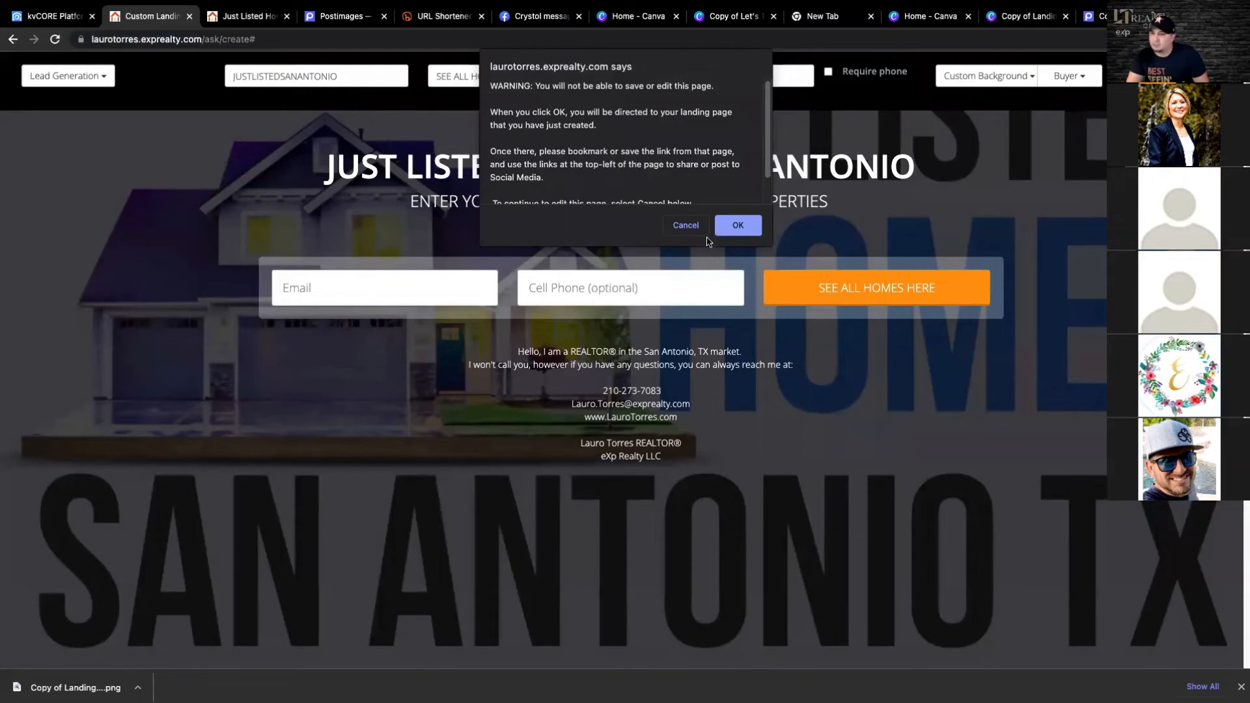
left_click(740, 230)
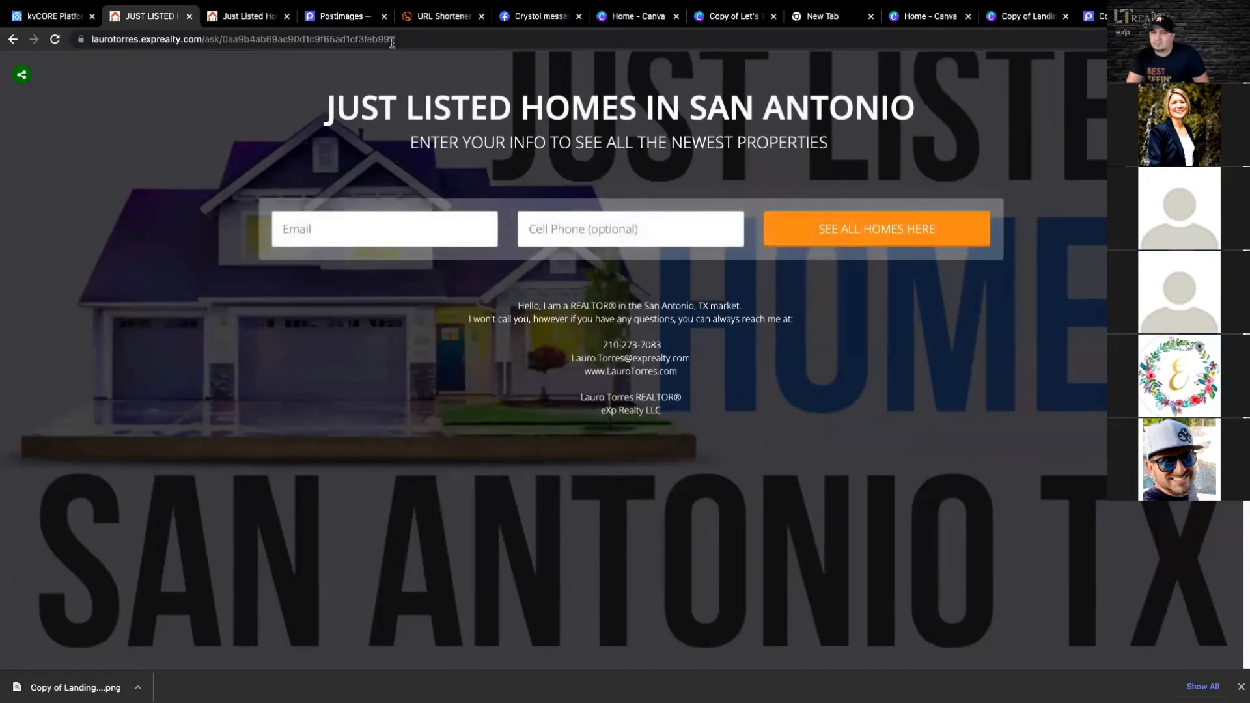
left_click_drag(391, 41, 92, 37)
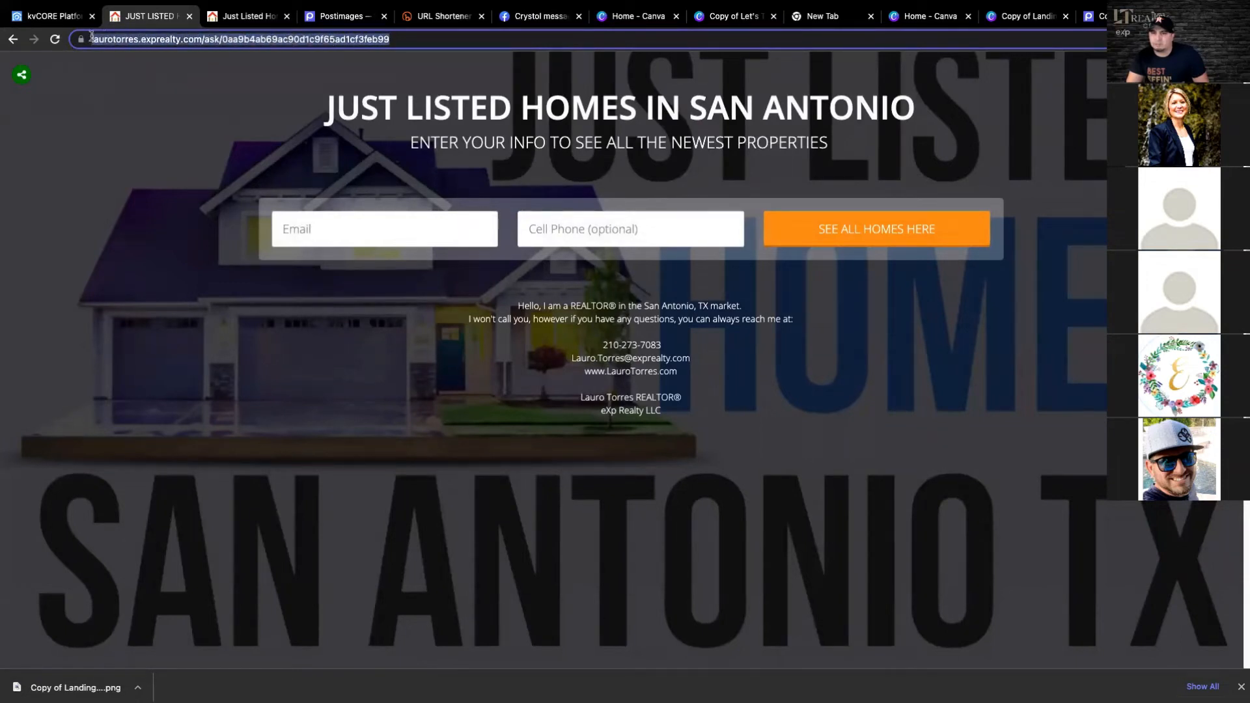
right_click(122, 40)
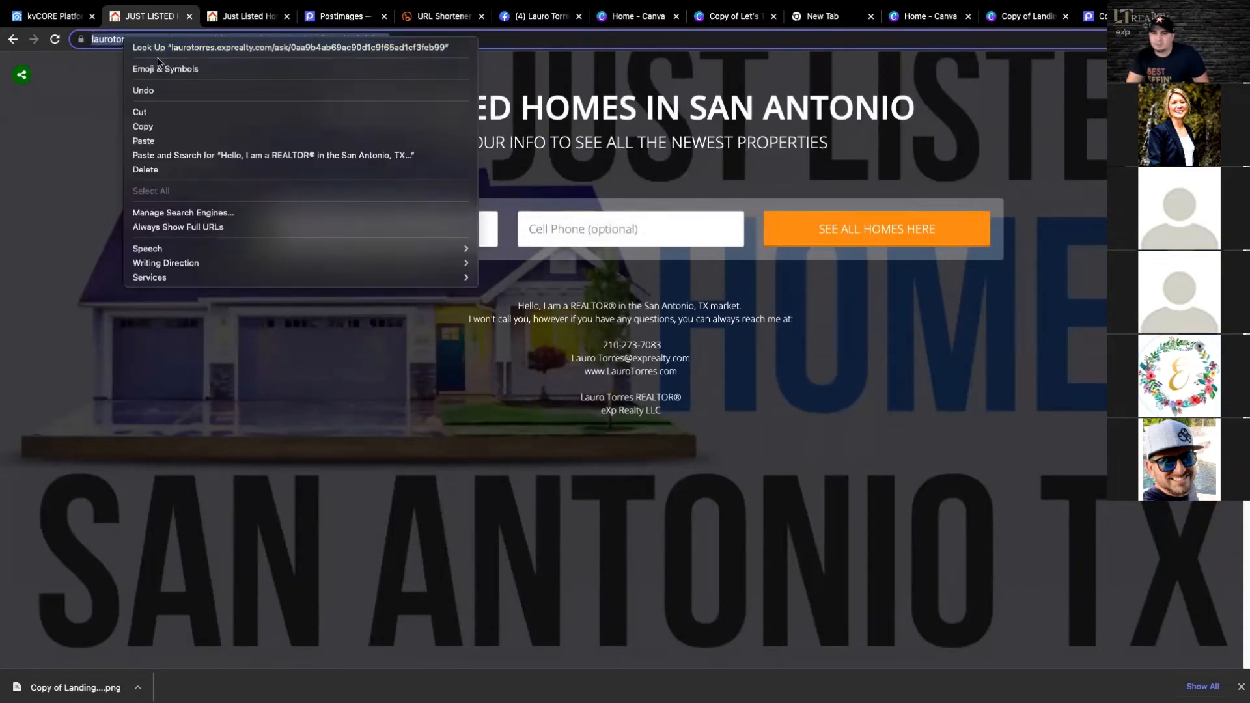
left_click(202, 132)
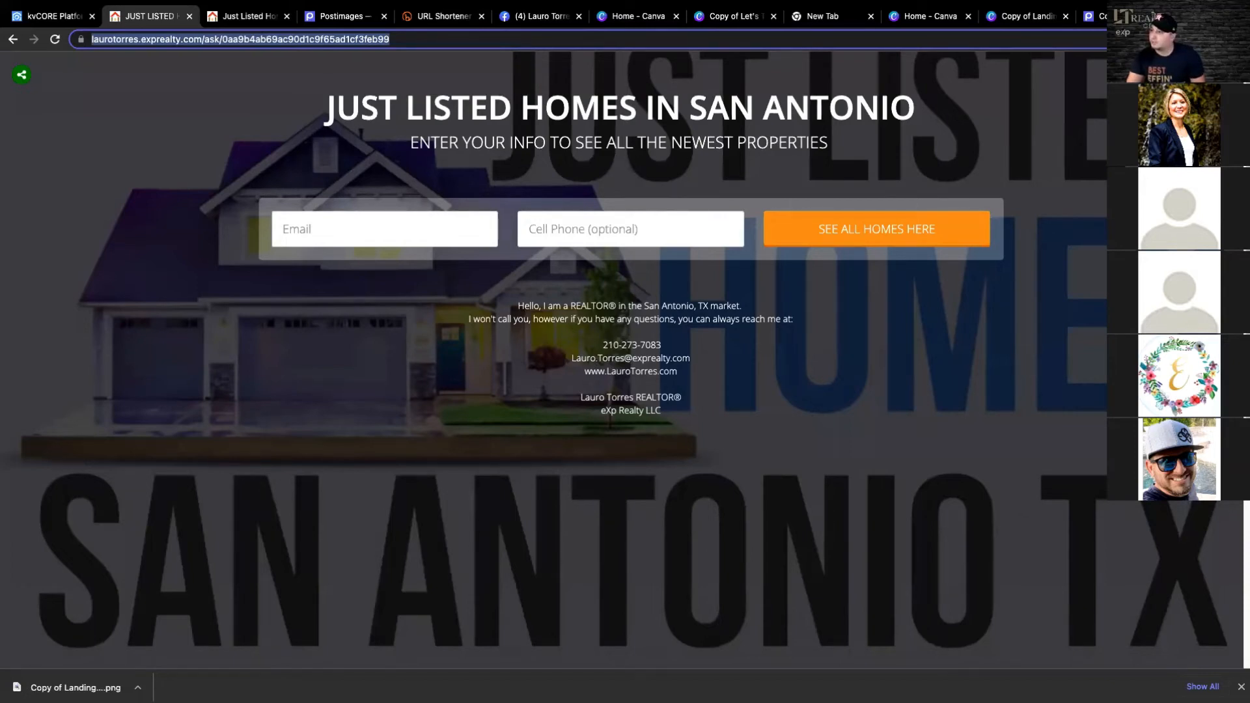
- Search Google for Bitly in a new tab and open the bitly.com home page
key("ctrl+t")
type("BITLY")
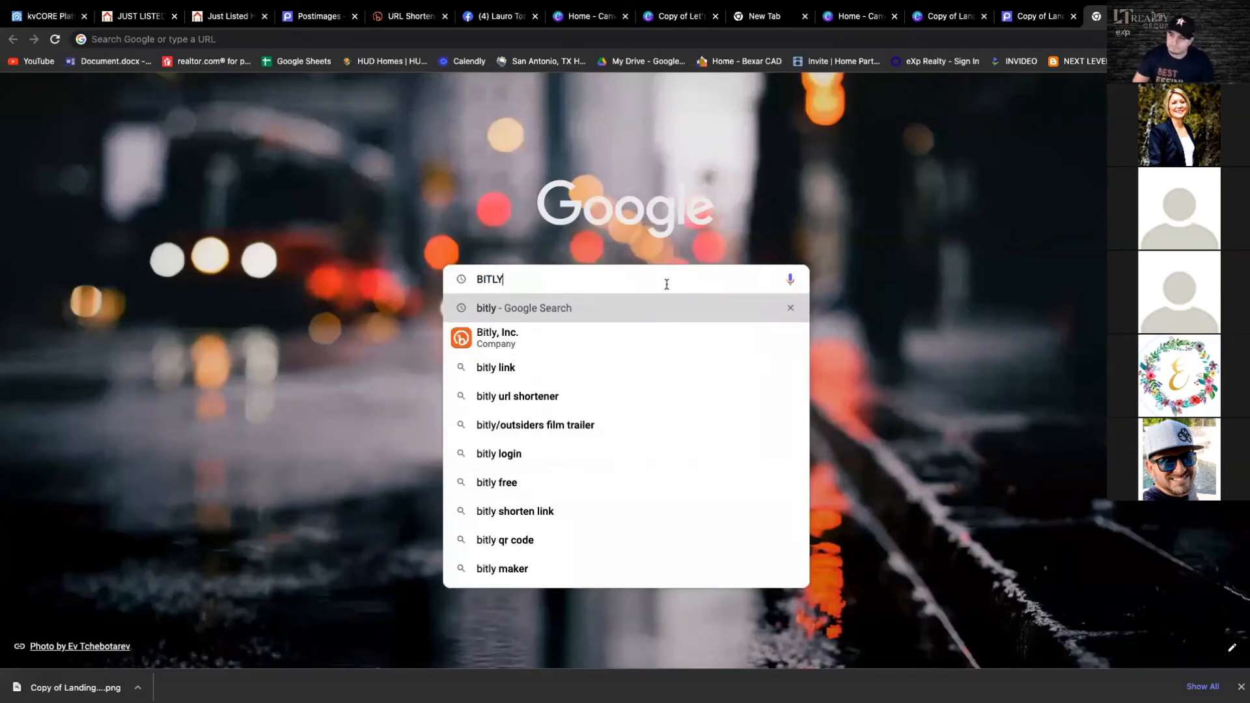
left_click(526, 344)
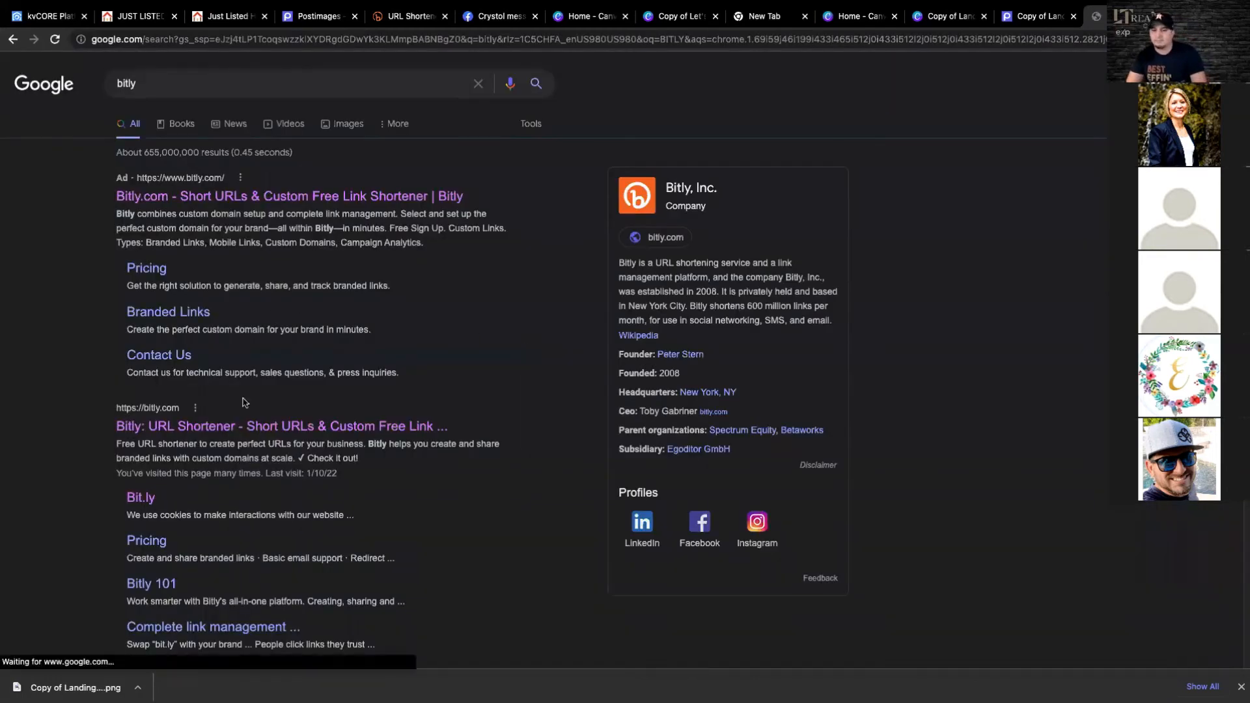
left_click(214, 430)
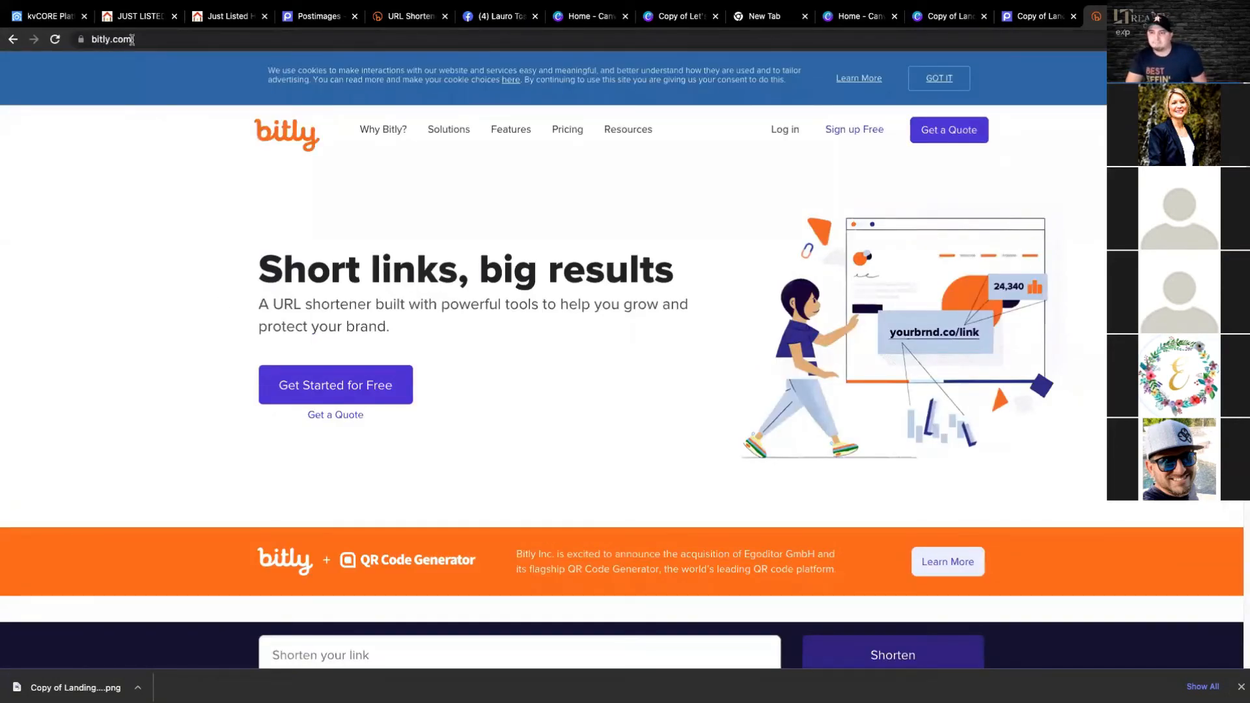
- Shorten the copied landing page address with Bitly's link shortener
scroll(597, 323, "down", 3)
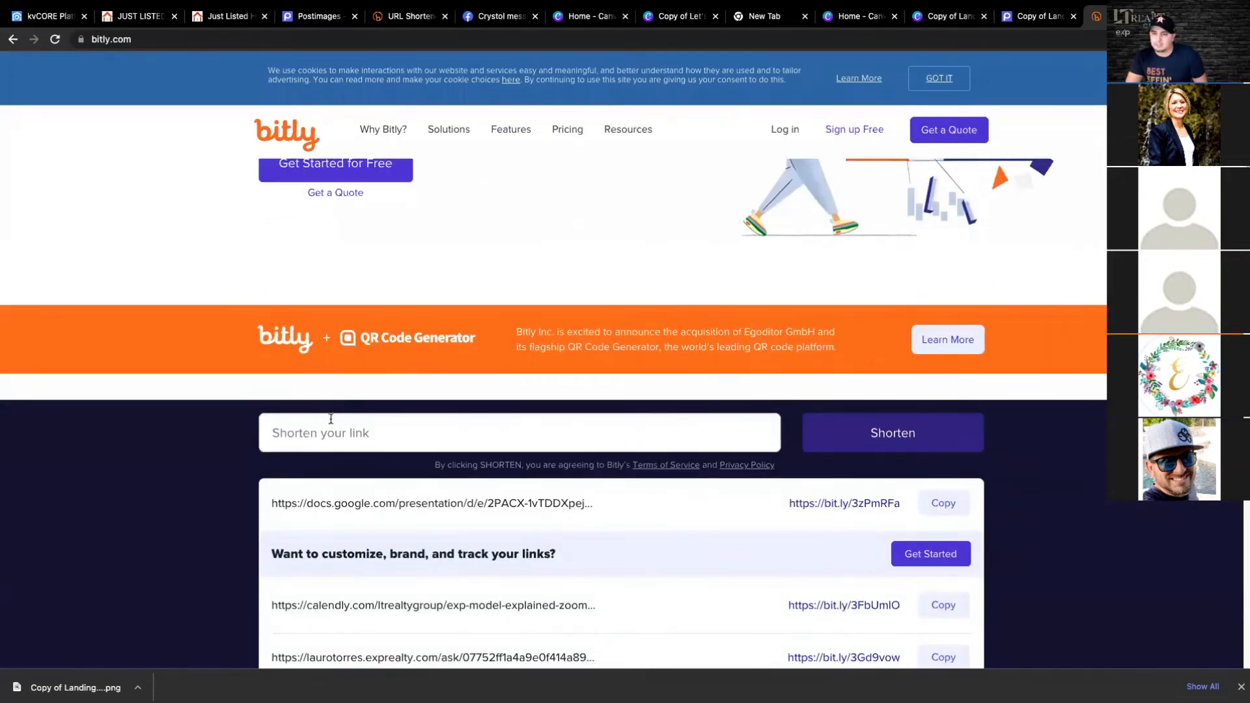
left_click(363, 437)
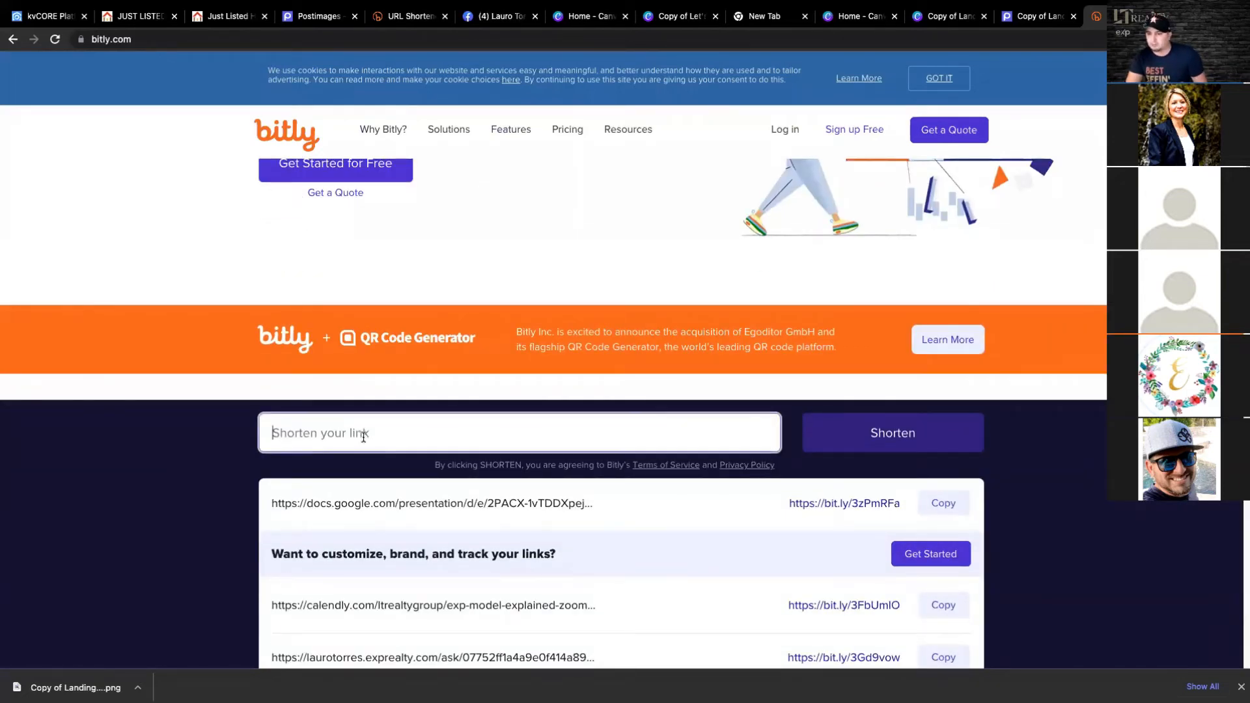
right_click(363, 437)
left_click(389, 530)
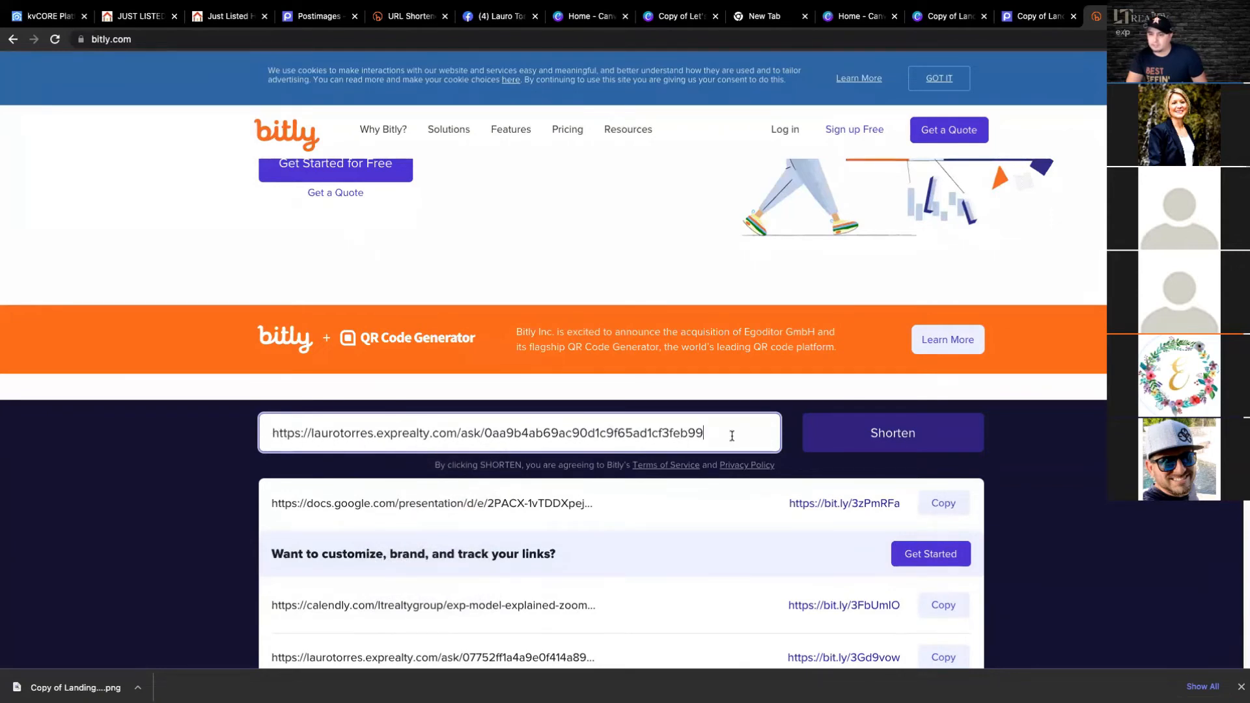
left_click(860, 445)
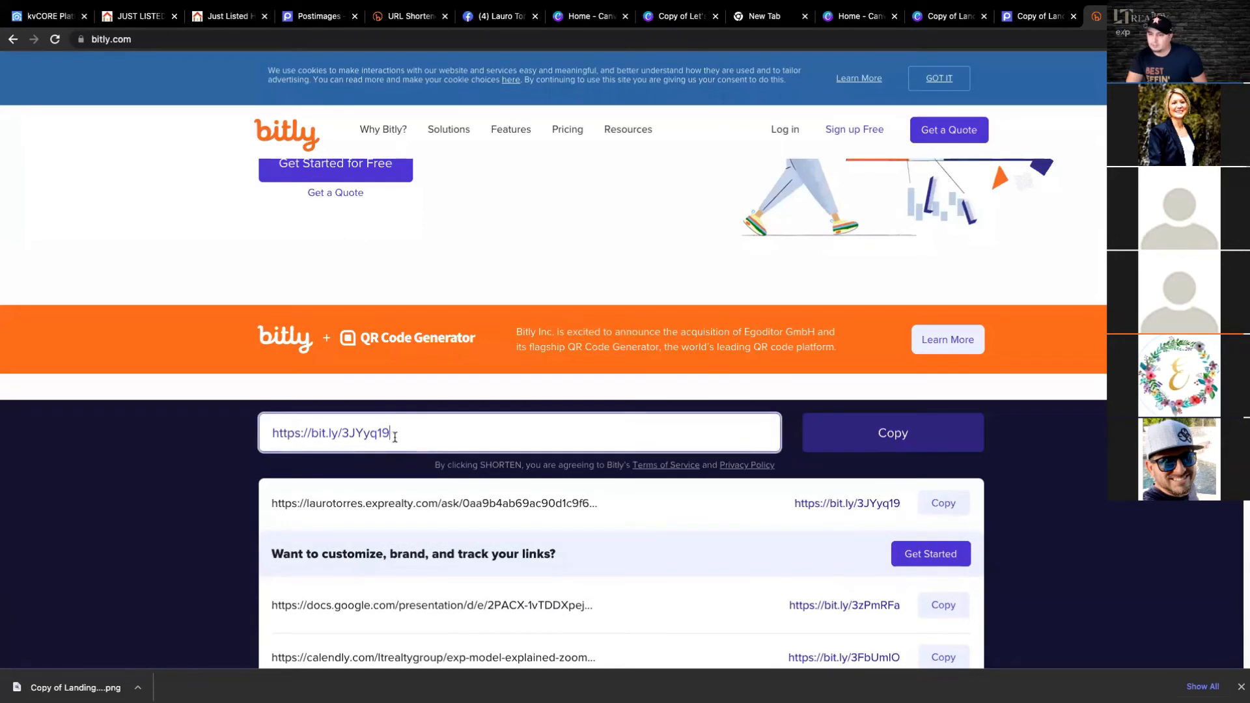
left_click_drag(393, 434, 259, 434)
right_click(322, 433)
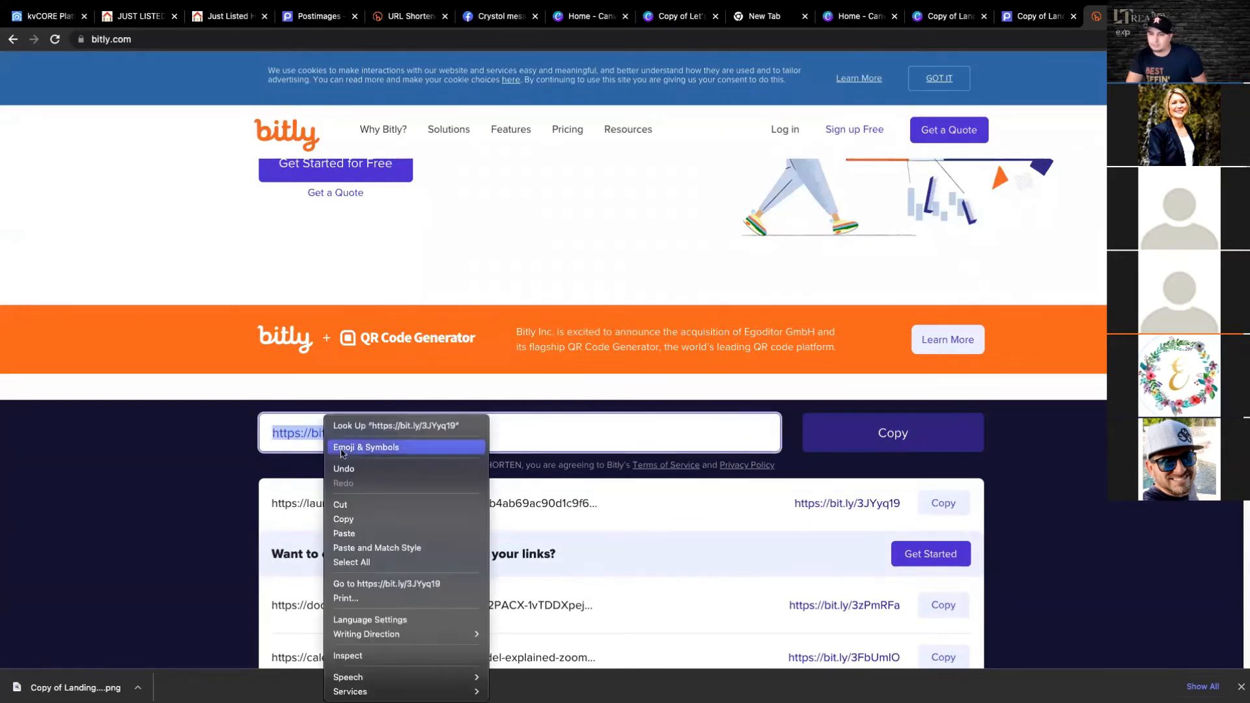
left_click(343, 519)
right_click(339, 436)
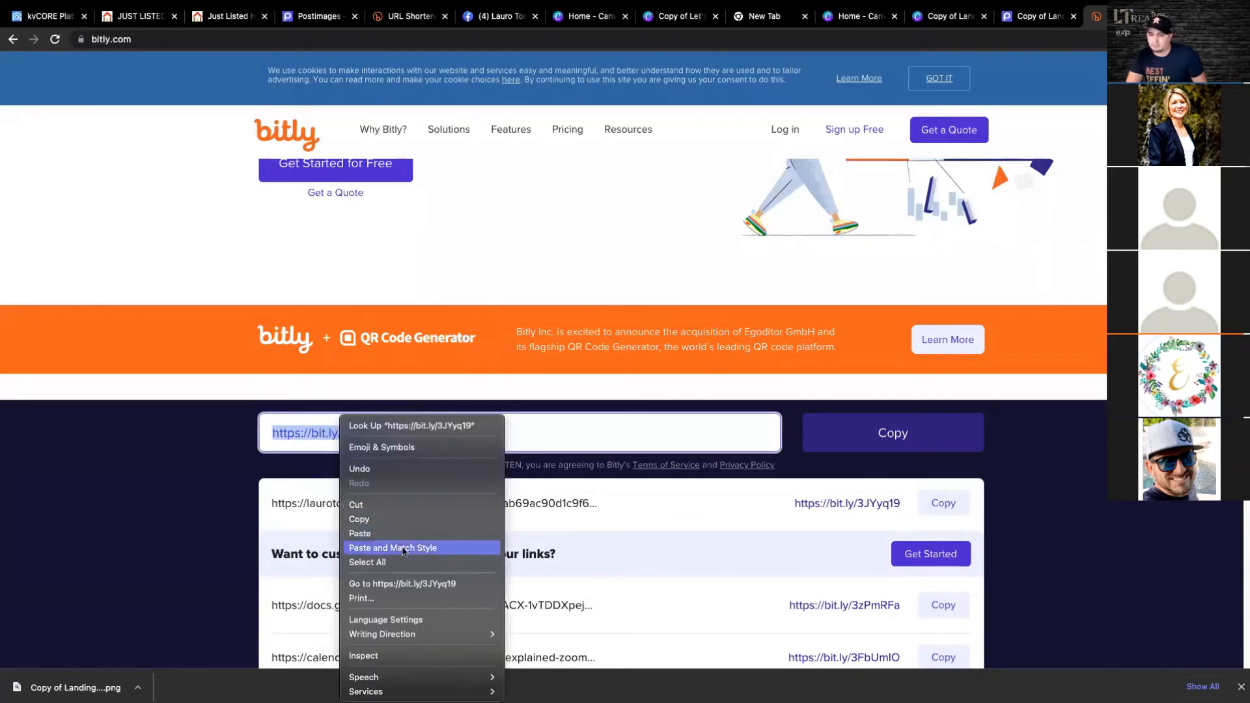
left_click(405, 586)
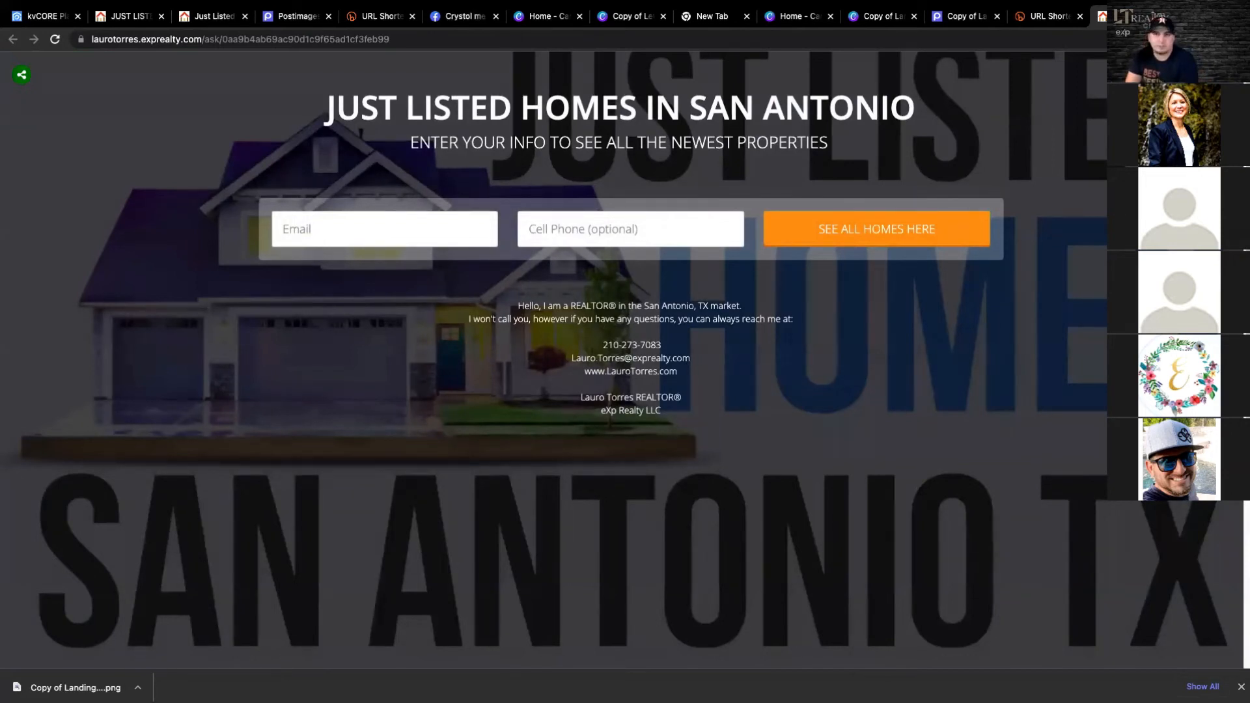
- Open Facebook in a new tab and go to the realtor business page linked in the personal profile's intro
key("ctrl+t")
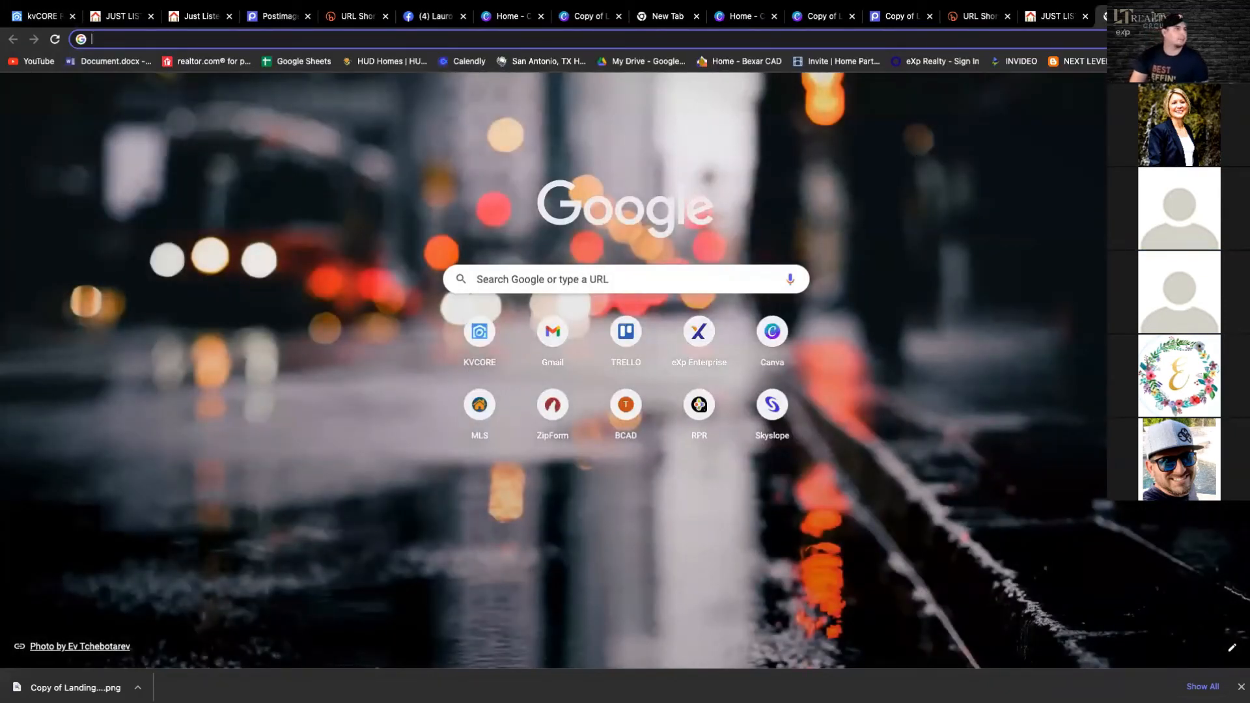
left_click(481, 278)
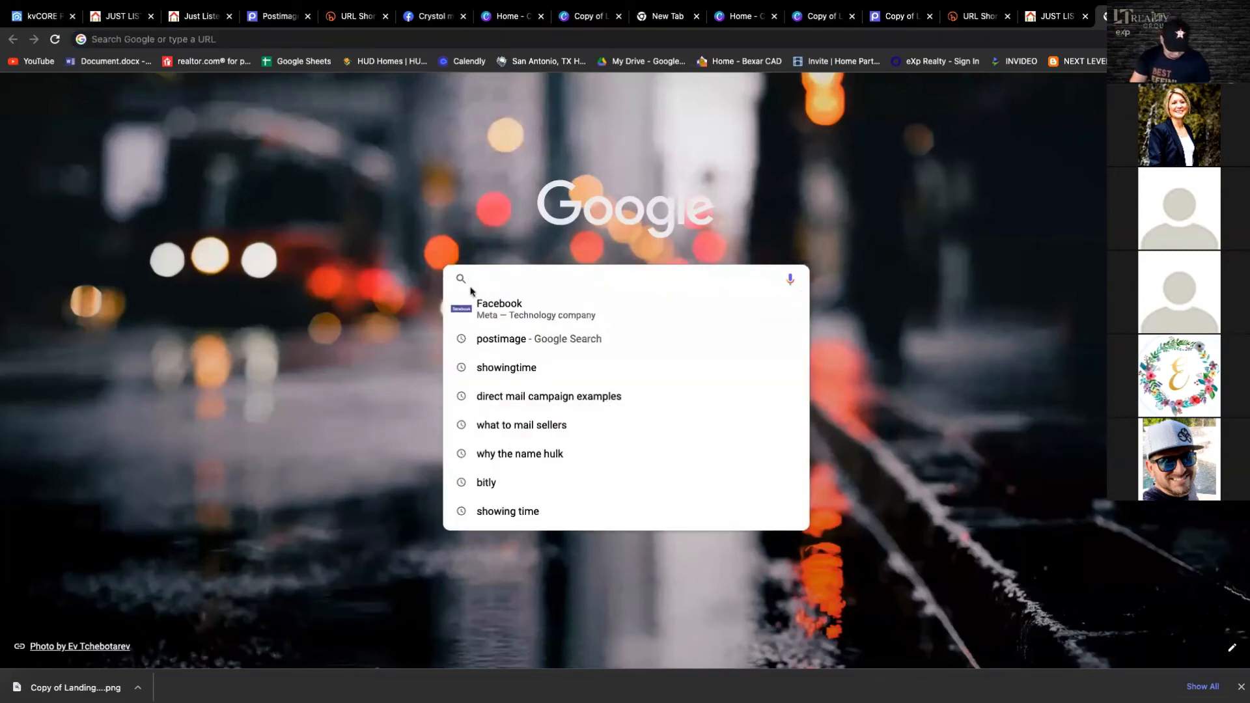
left_click(504, 308)
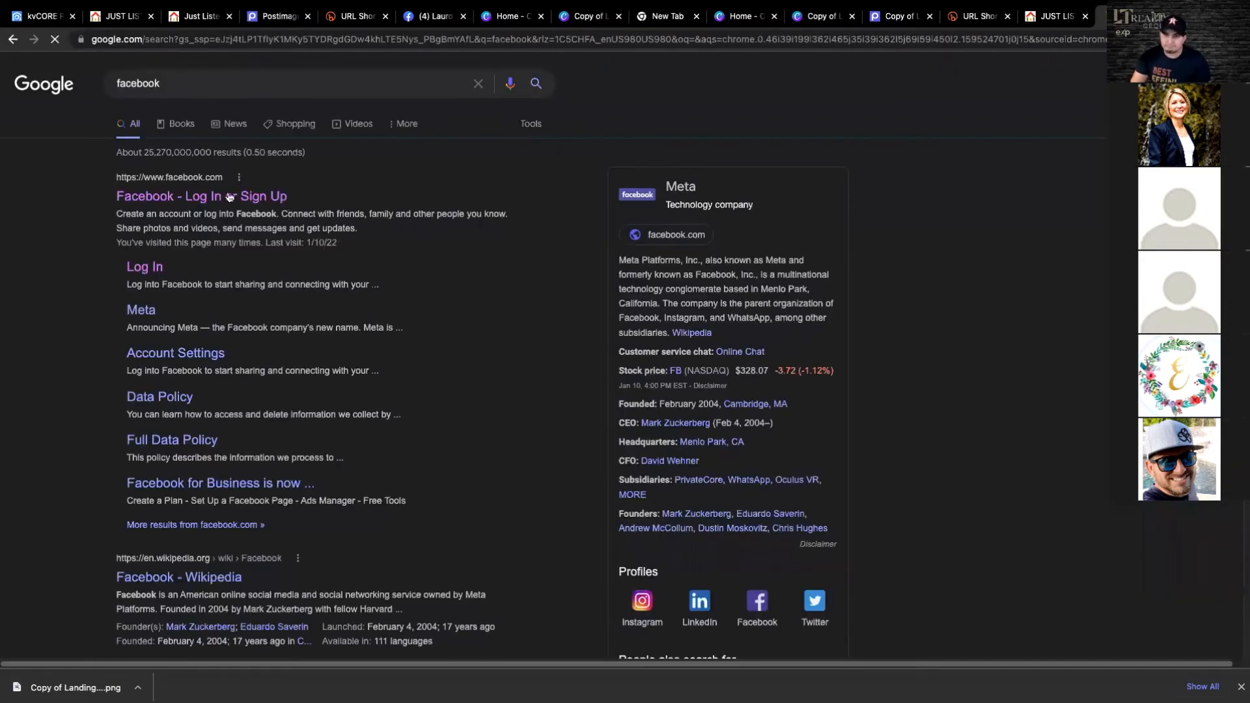
left_click(224, 199)
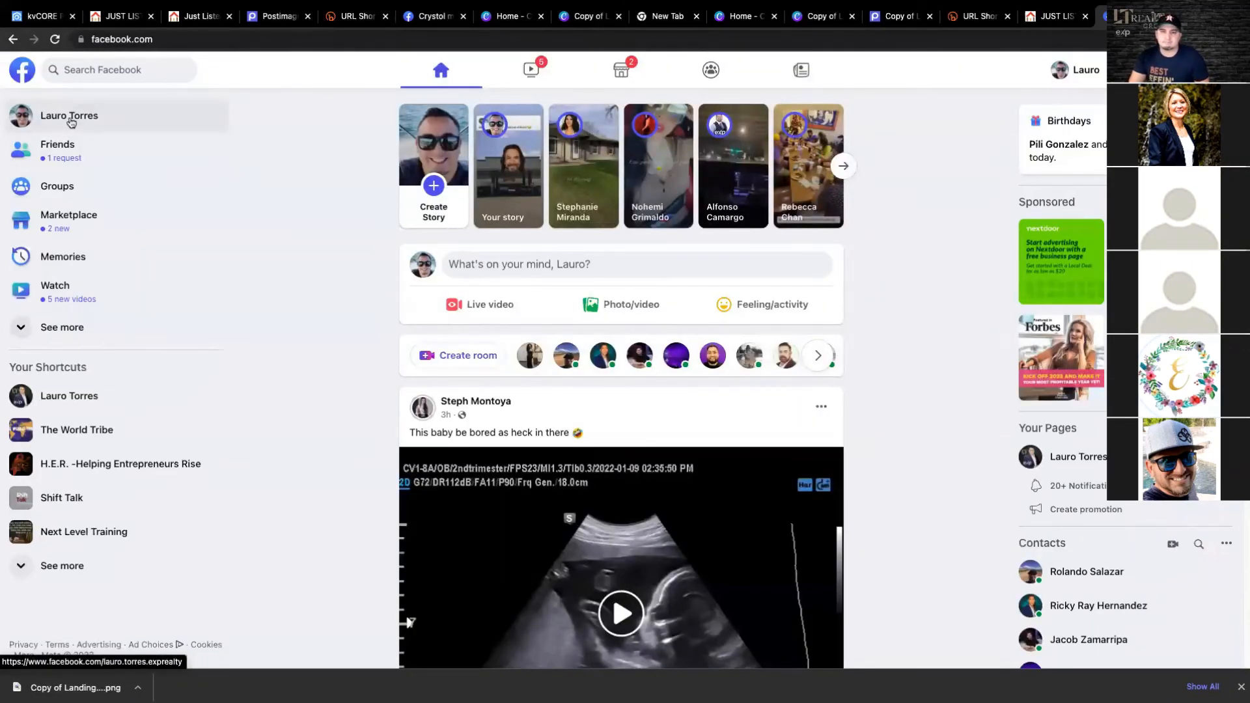
left_click(70, 123)
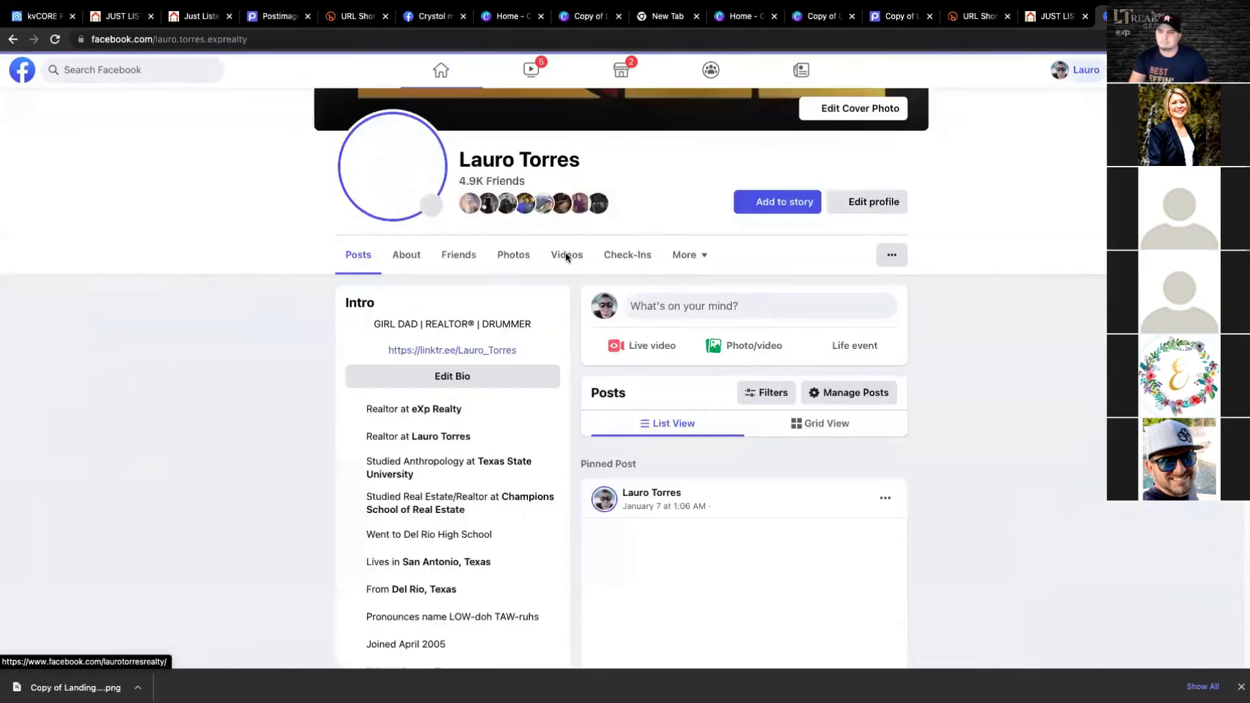
left_click(440, 436)
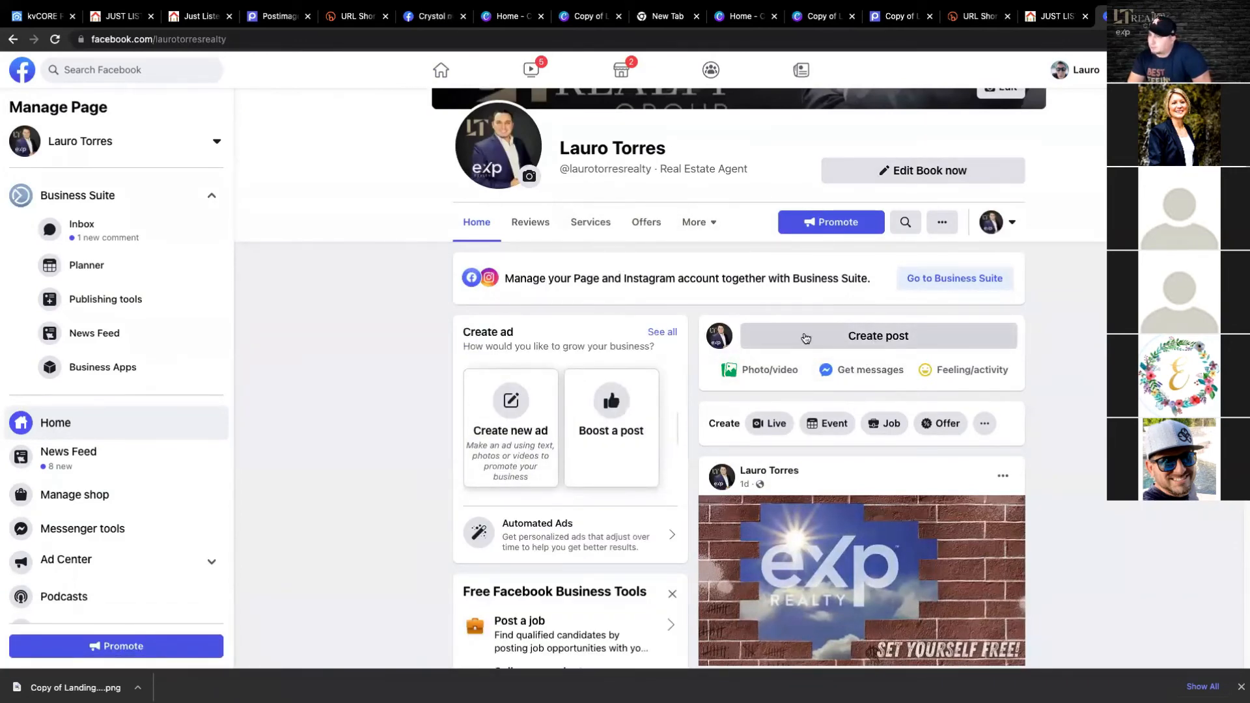
left_click(893, 339)
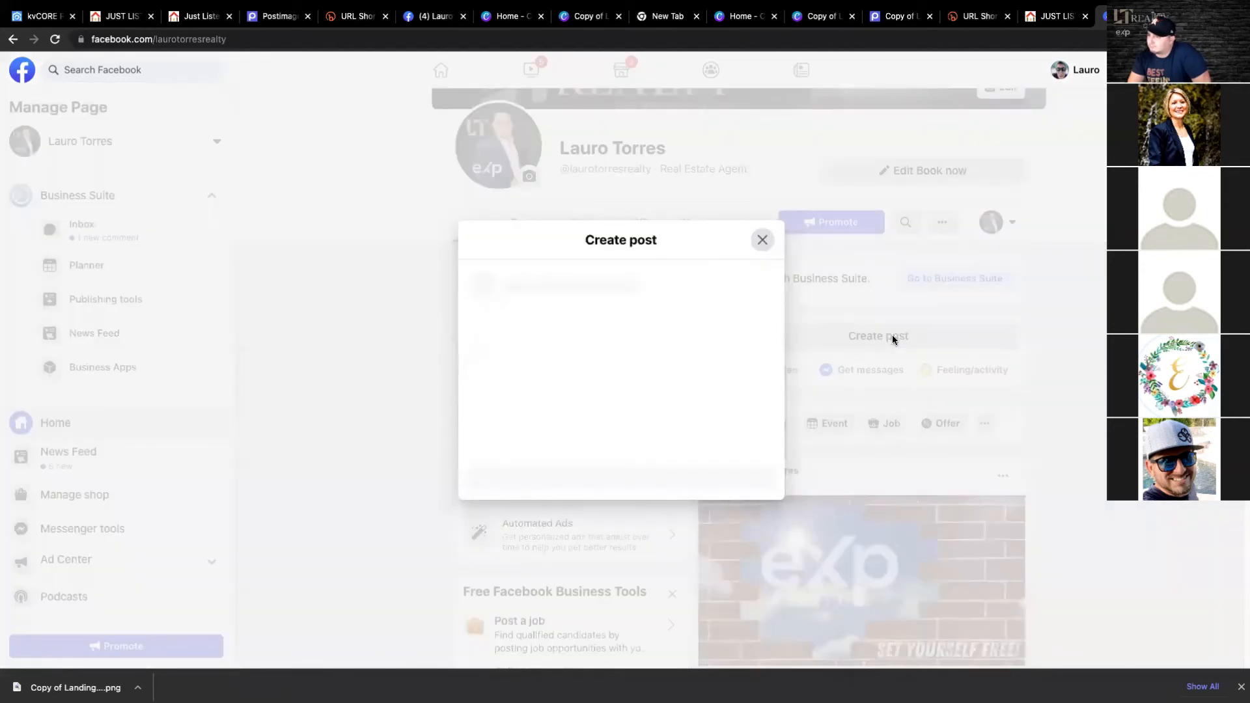
right_click(493, 276)
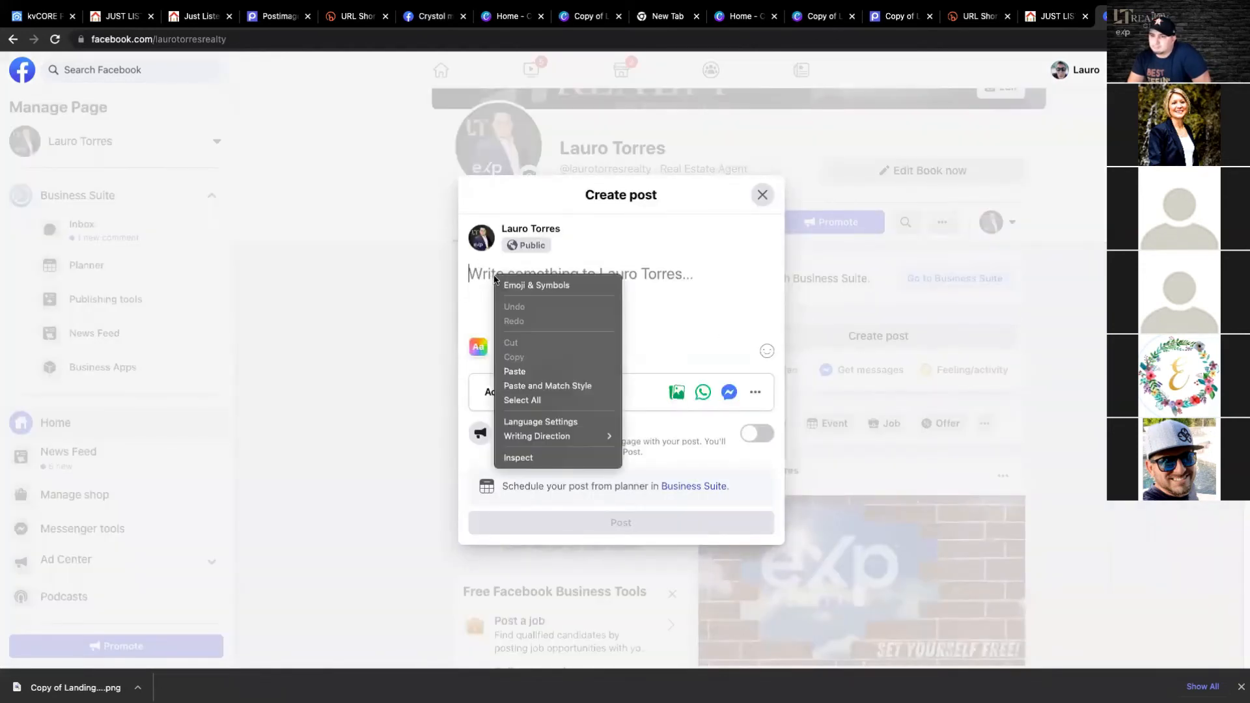
left_click(526, 369)
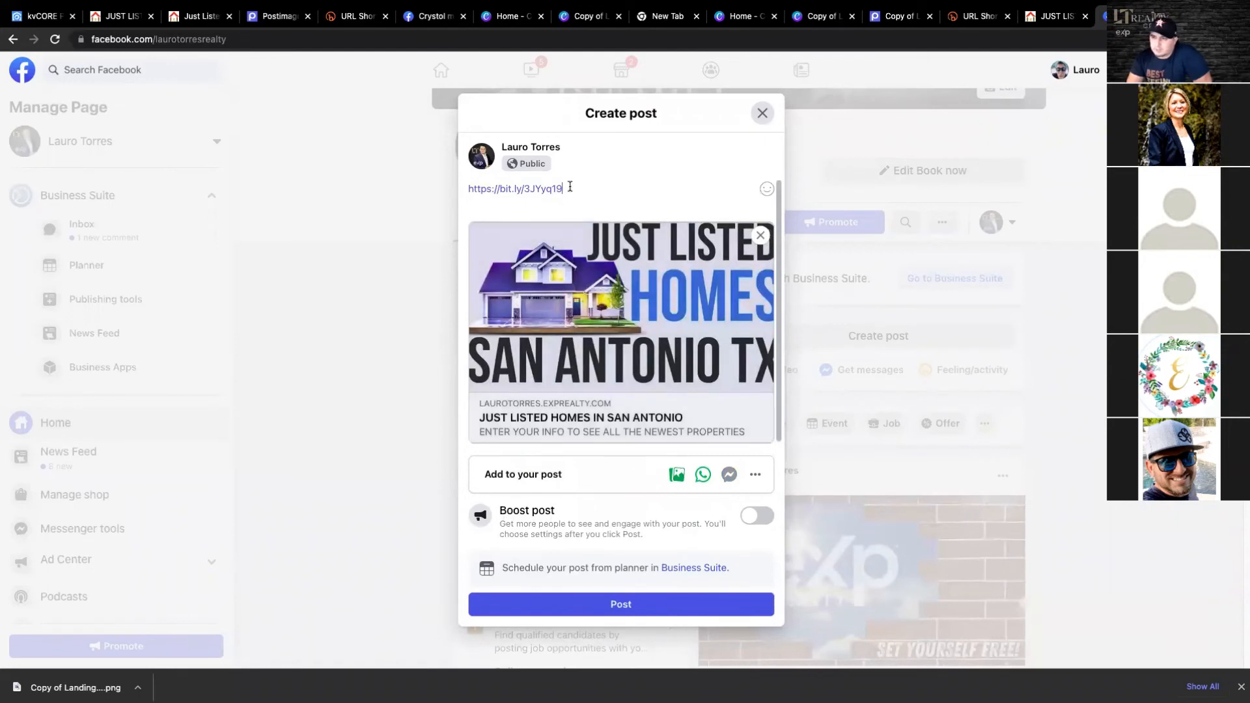
- Remove the link address from the post text while keeping the landing page preview attached
left_click_drag(570, 187, 468, 191)
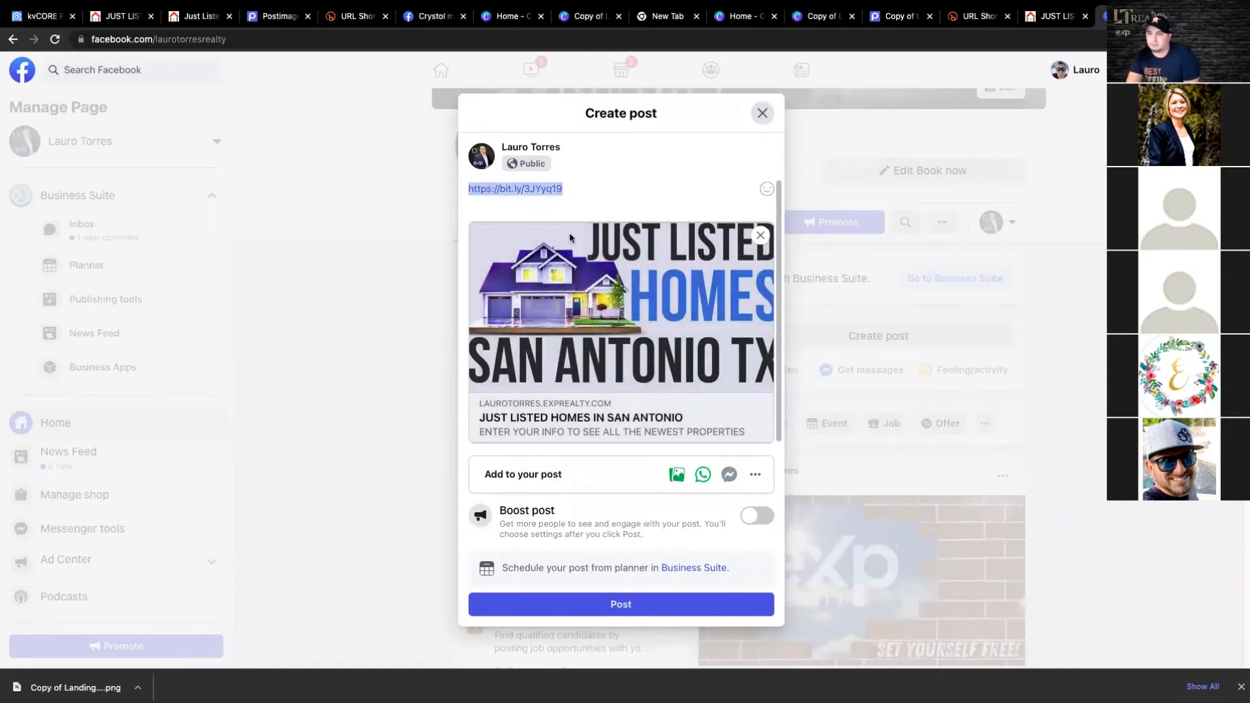
key("BackSpace")
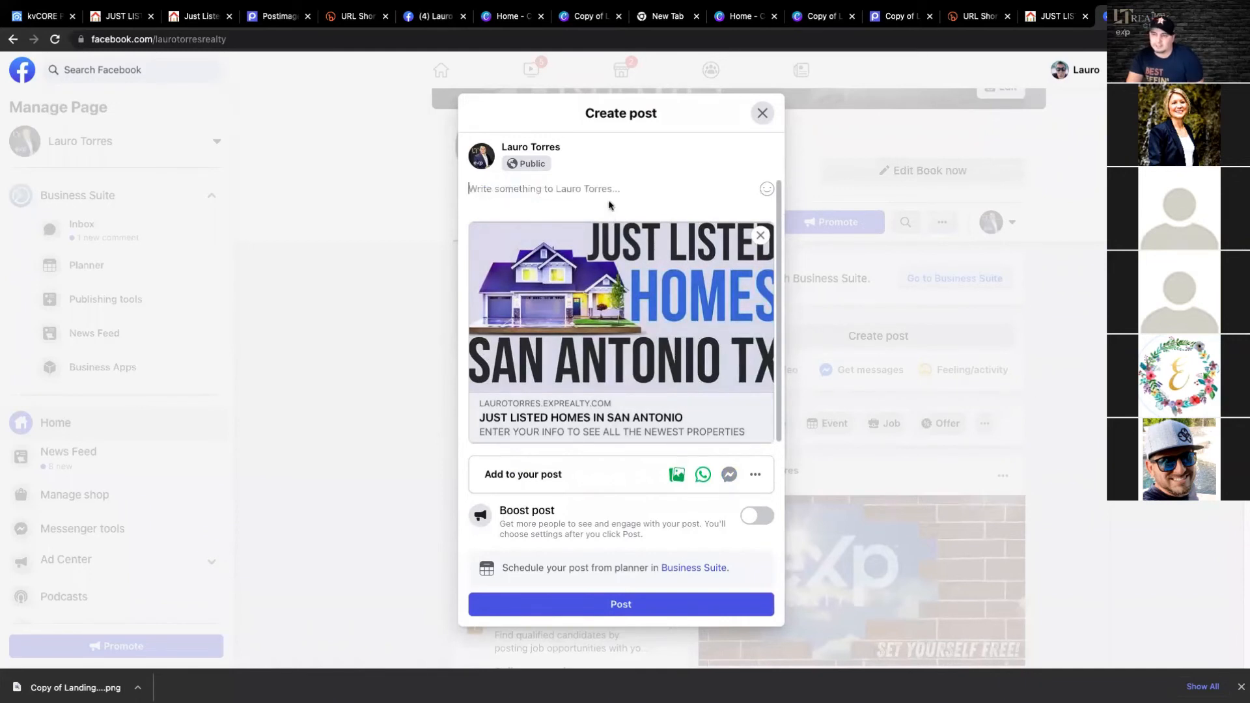
type("a")
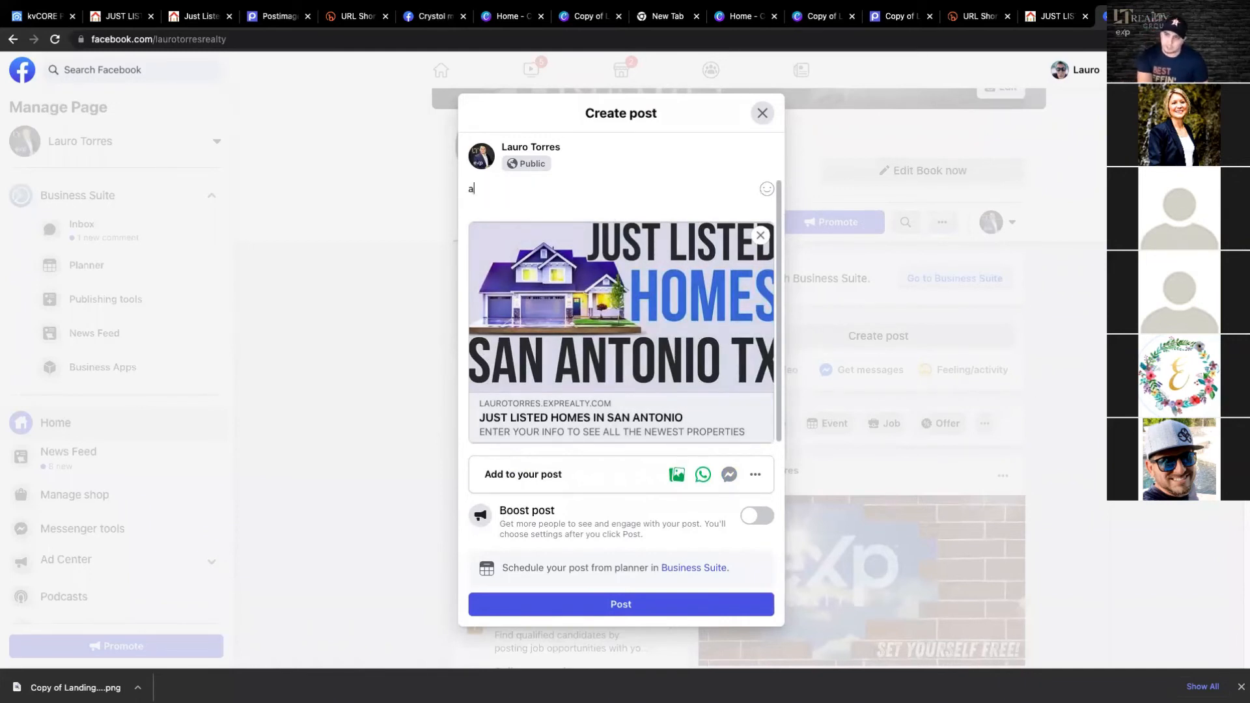
key("BackSpace")
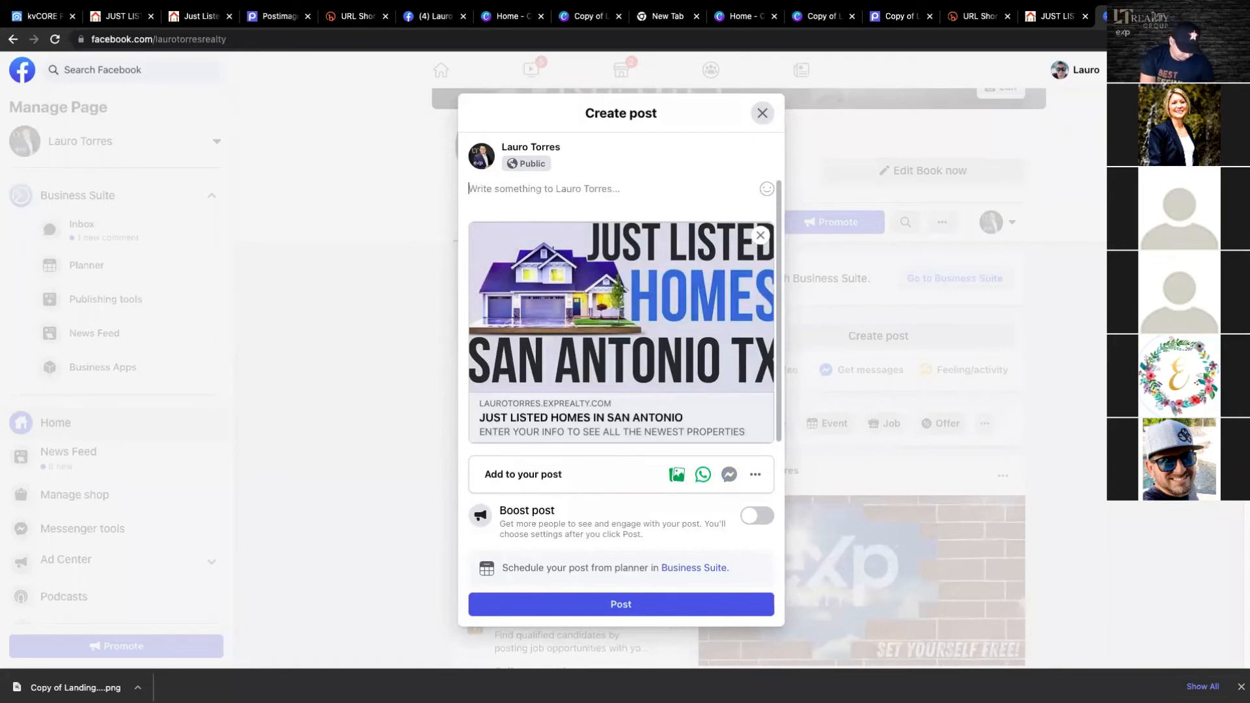
- Write "Hey Facebook friends, click on the link below." as the text of the post
type("Hey ")
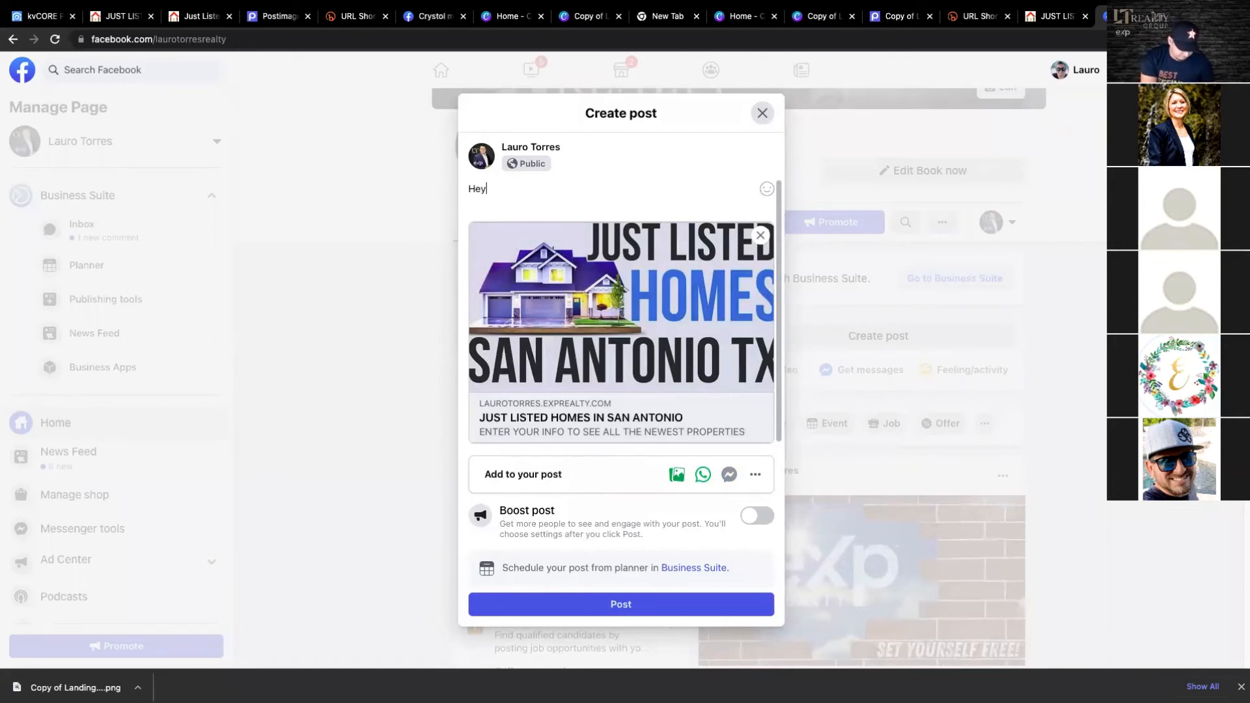
type("F")
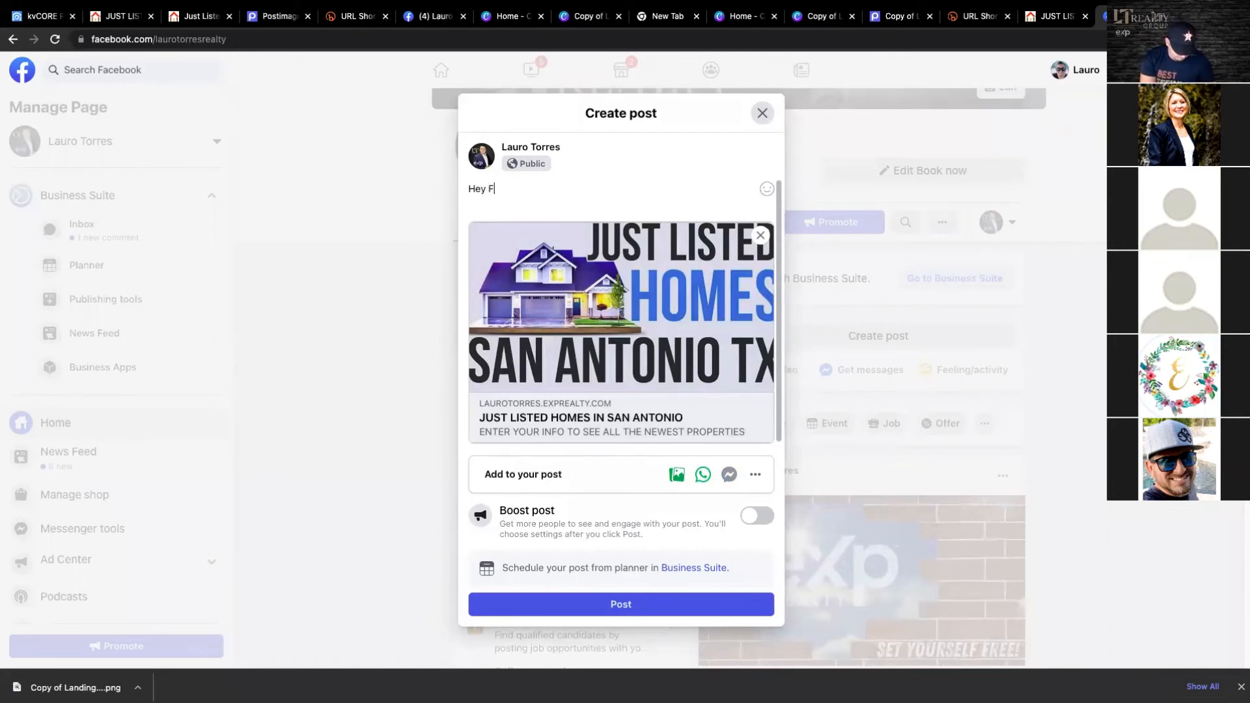
type("acebook friends,")
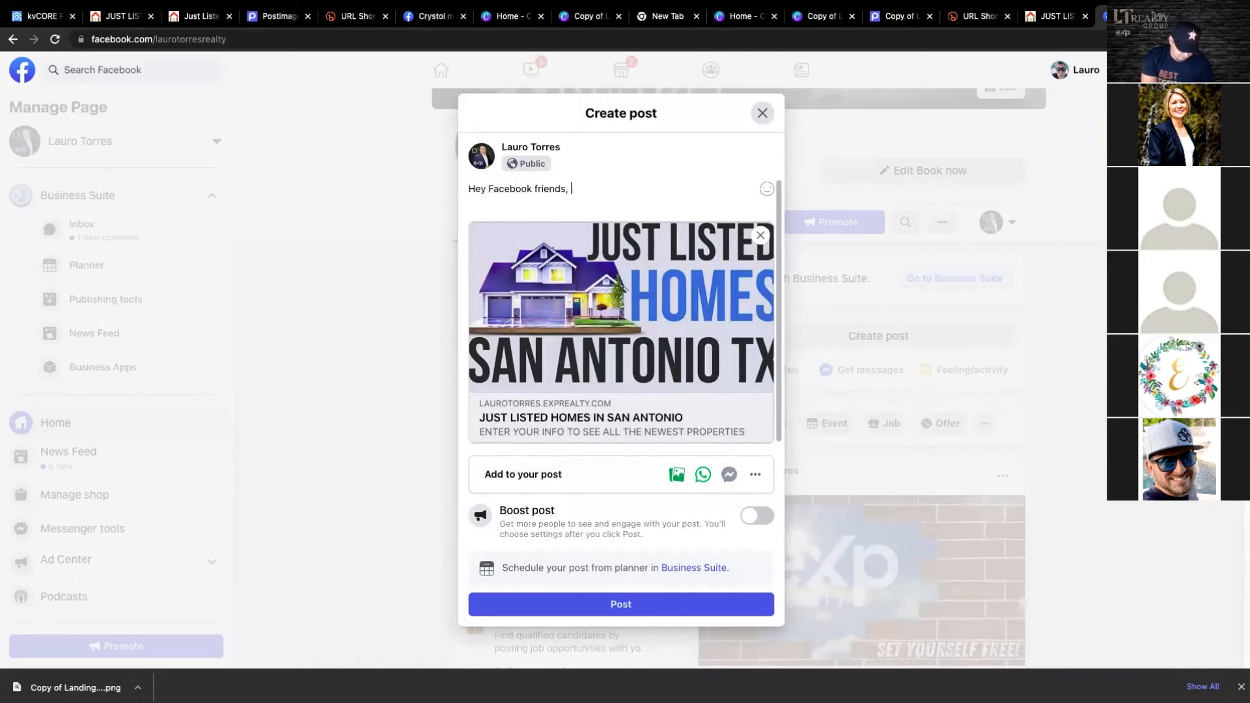
type("  clic")
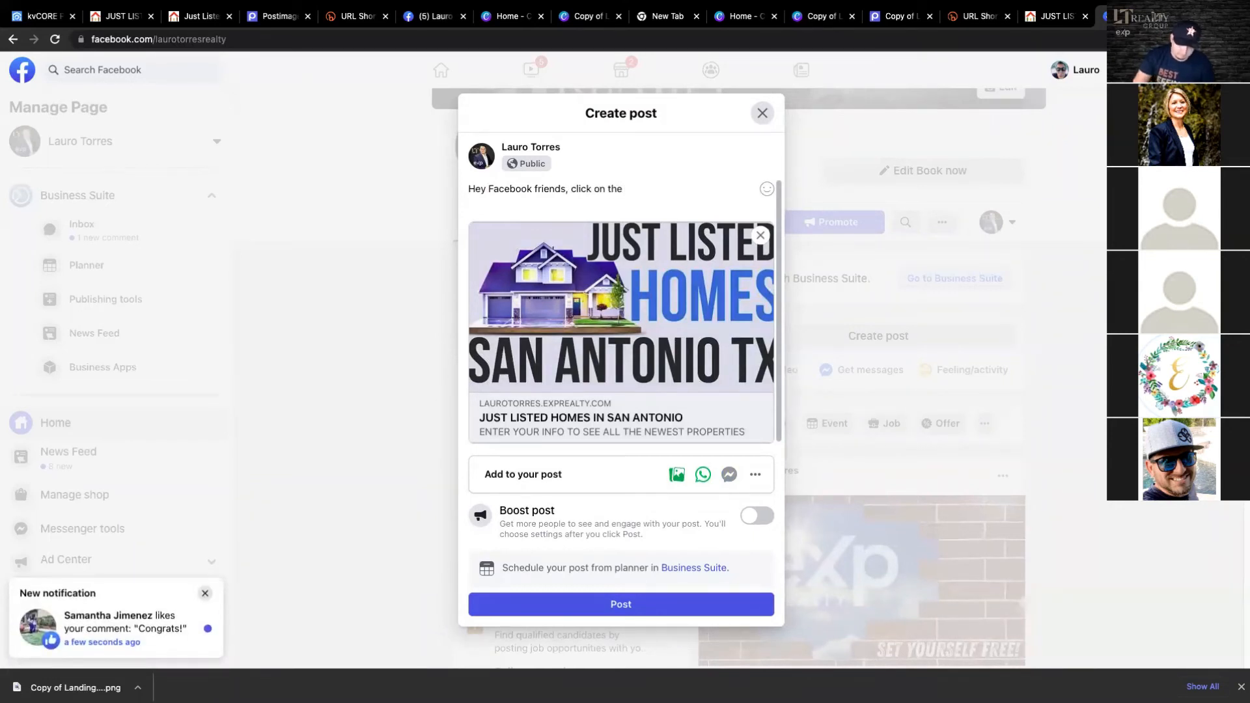
left_click(205, 593)
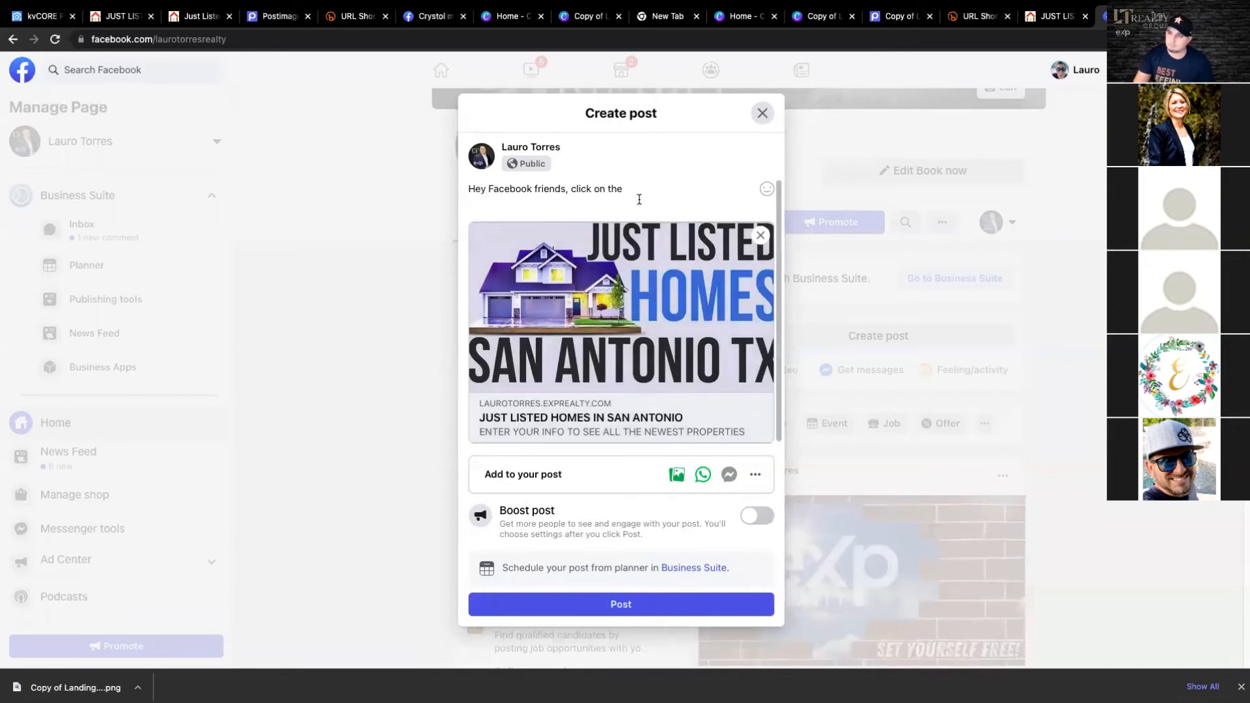
type("k on the link ")
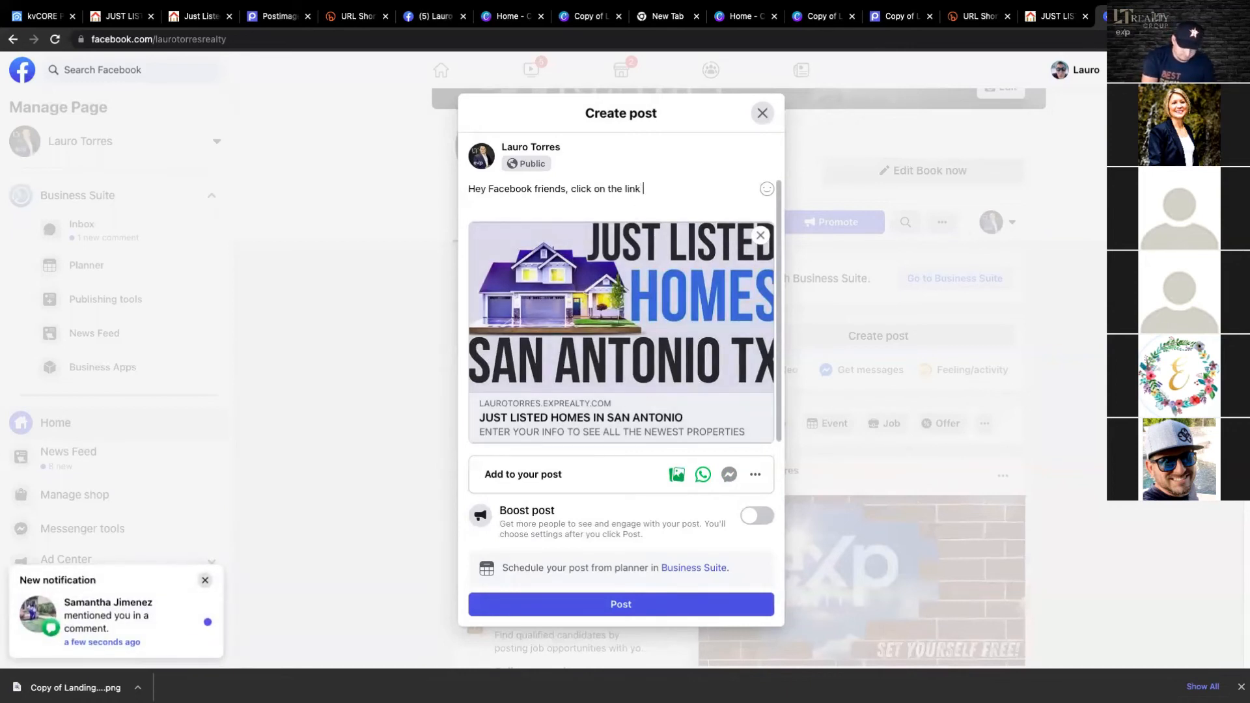
type("belw")
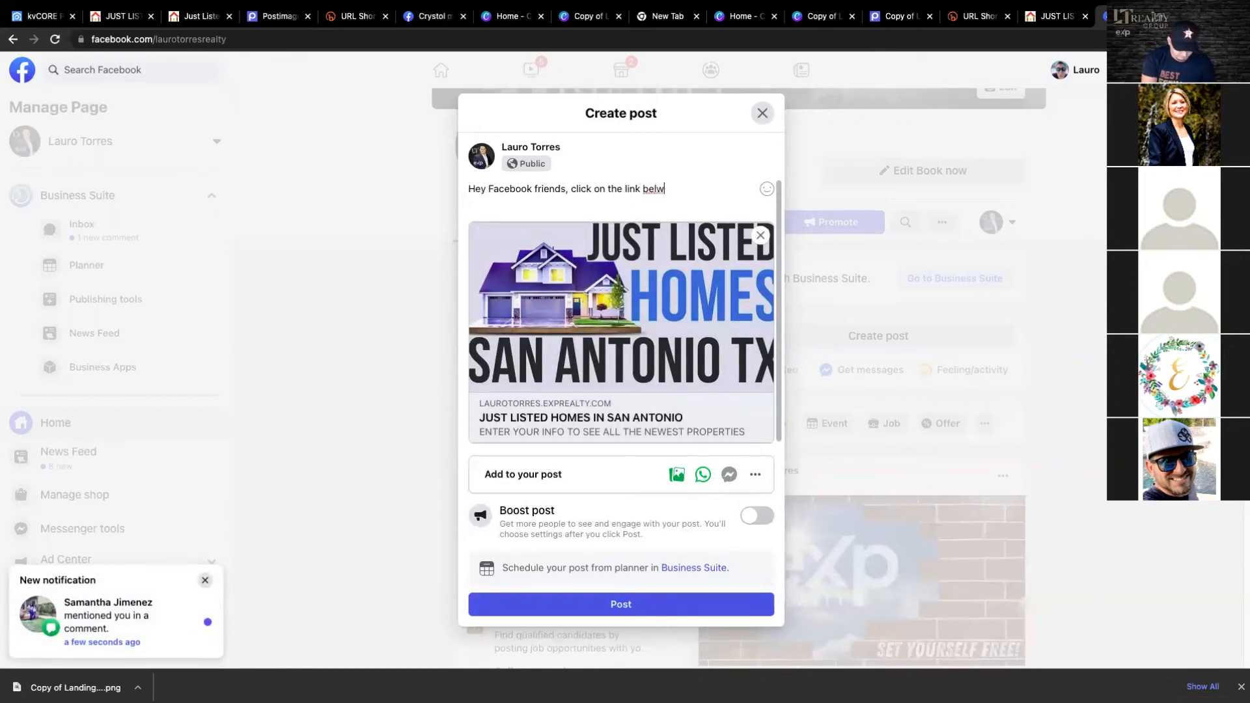
key("BackSpace")
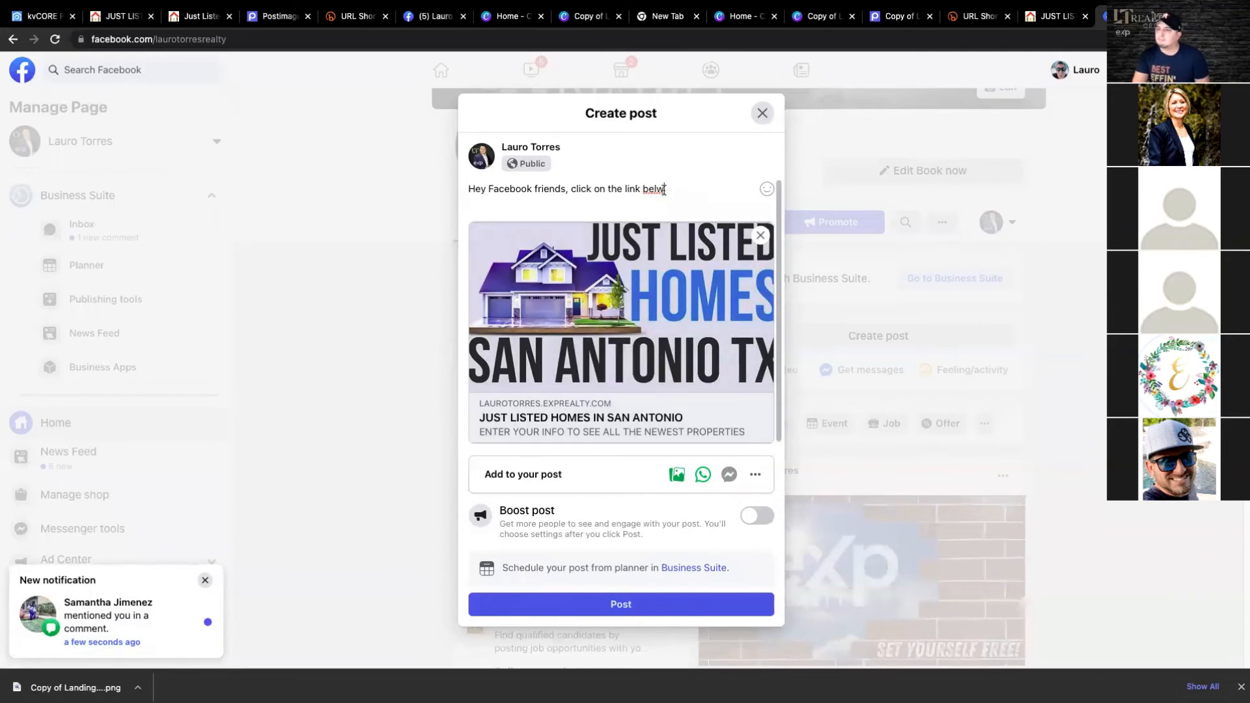
type("ow.")
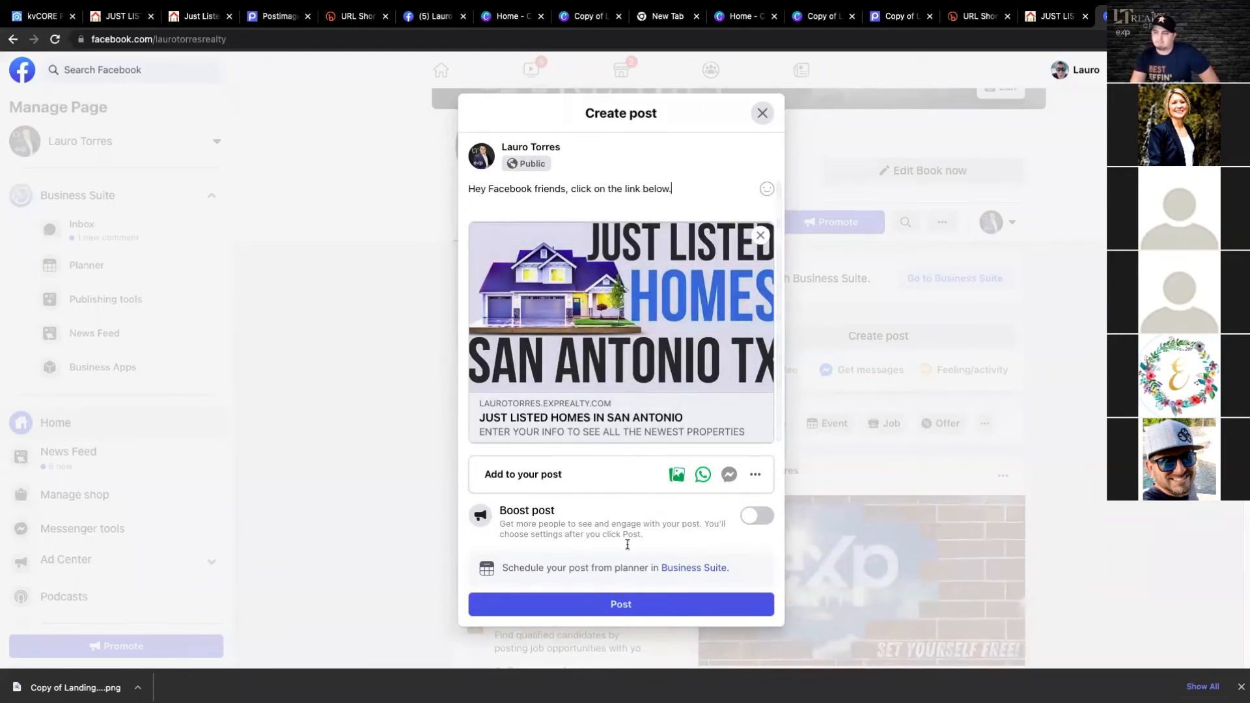
- Publish the post on the business page without selecting any groups and open the new post's sharing options
left_click(621, 608)
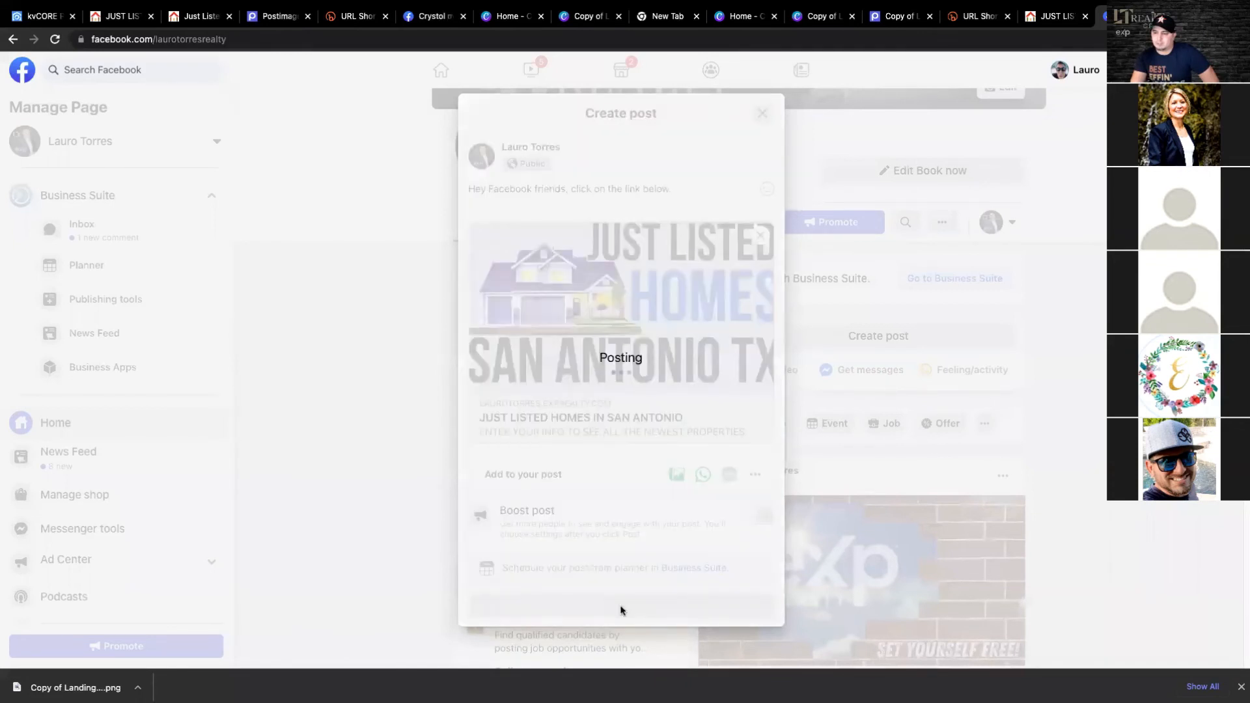
left_click(674, 492)
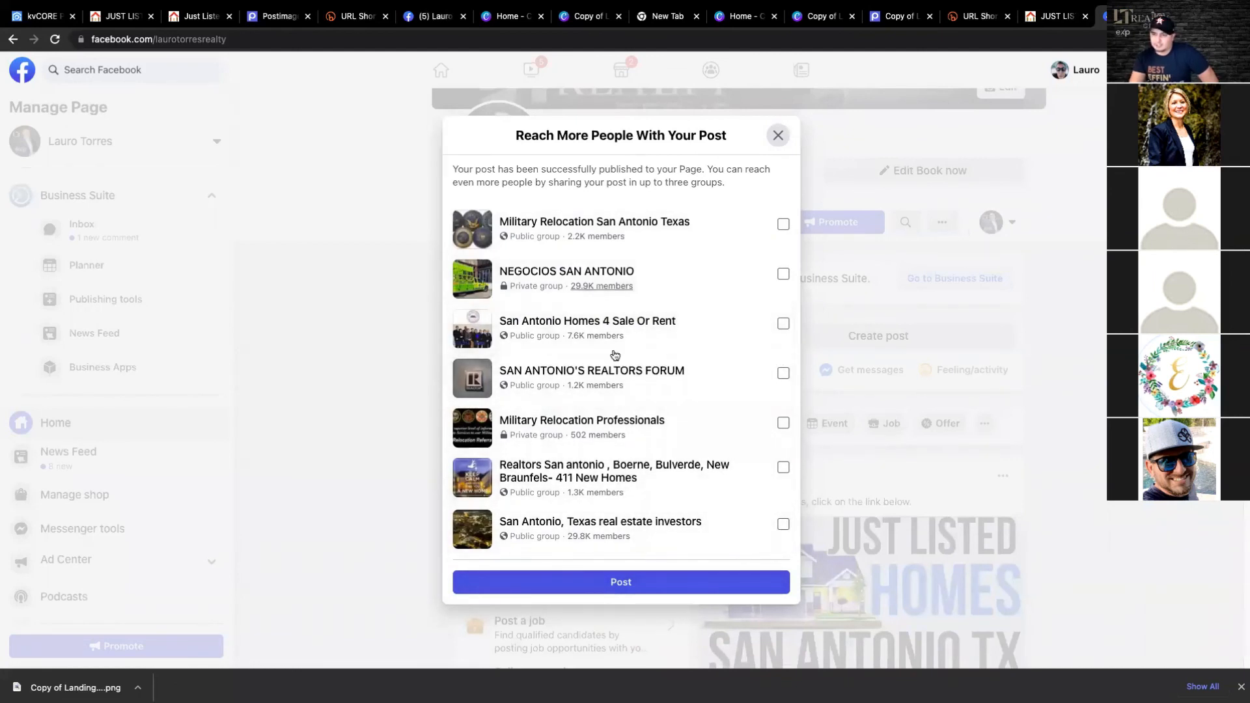
left_click(650, 587)
scroll(872, 406, "down", 7)
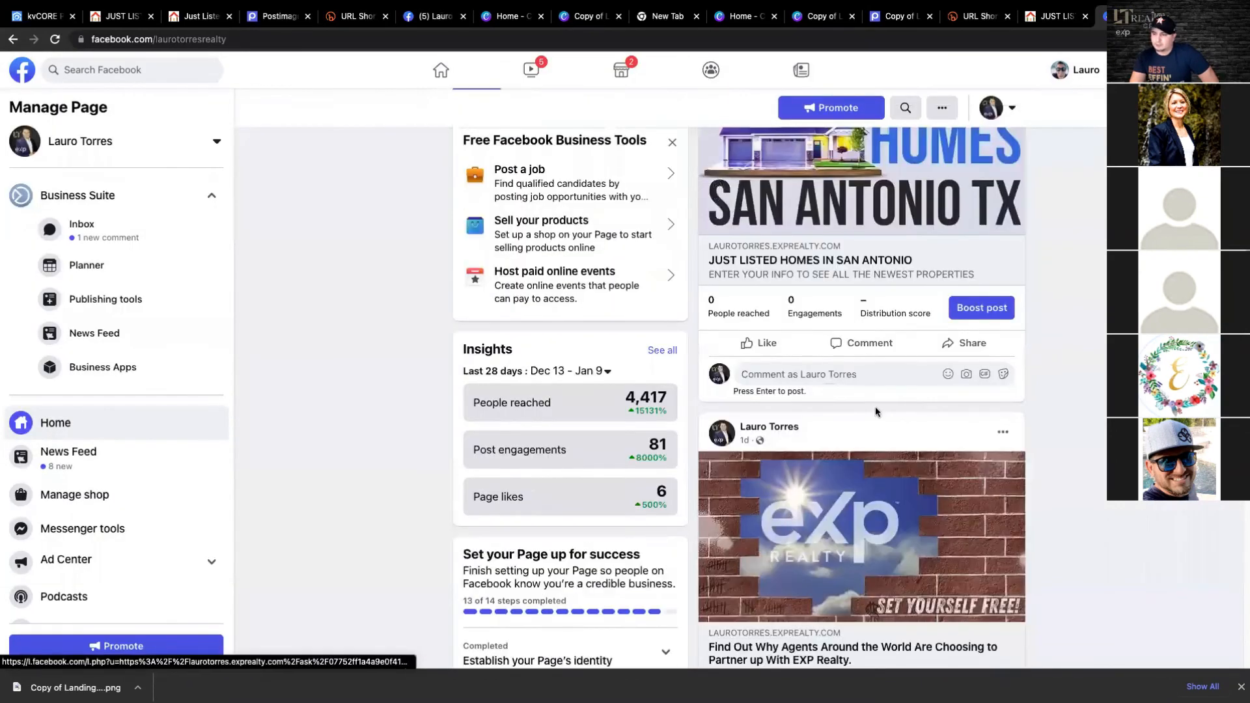
left_click(962, 350)
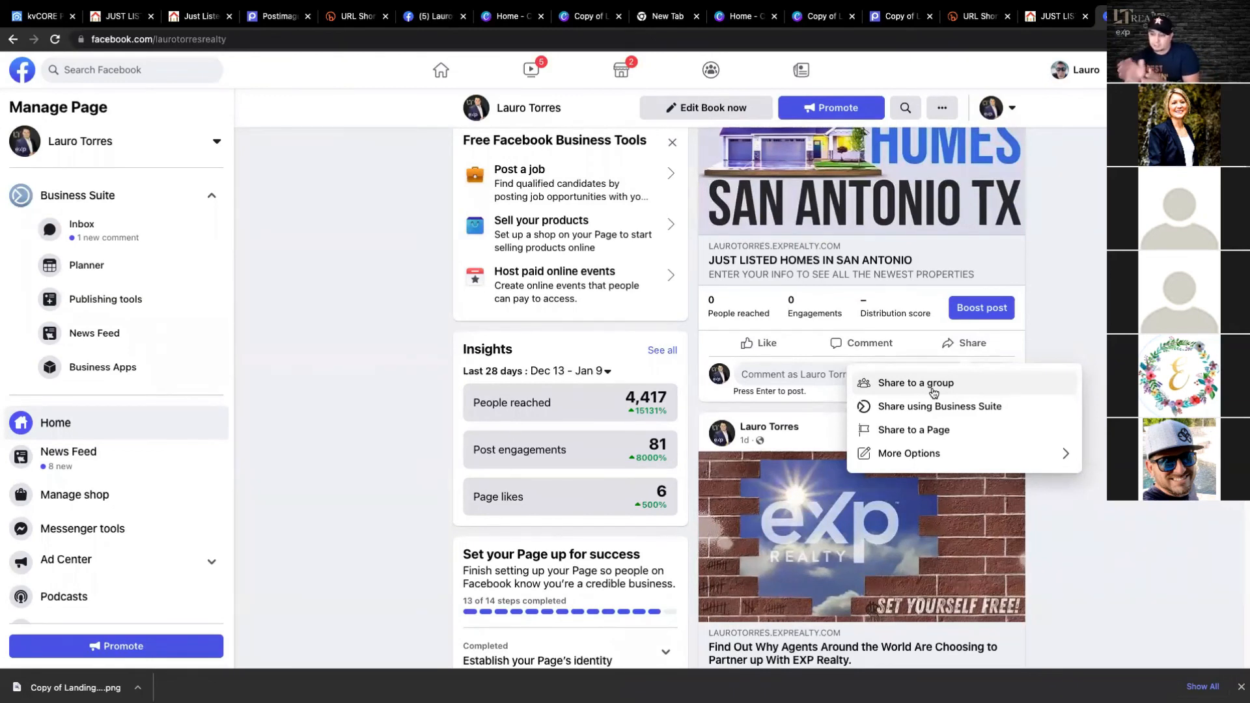
- Switch to kvCORE, review the recent lead activity on the dashboard and return to the just listed homes landing page
left_click(38, 18)
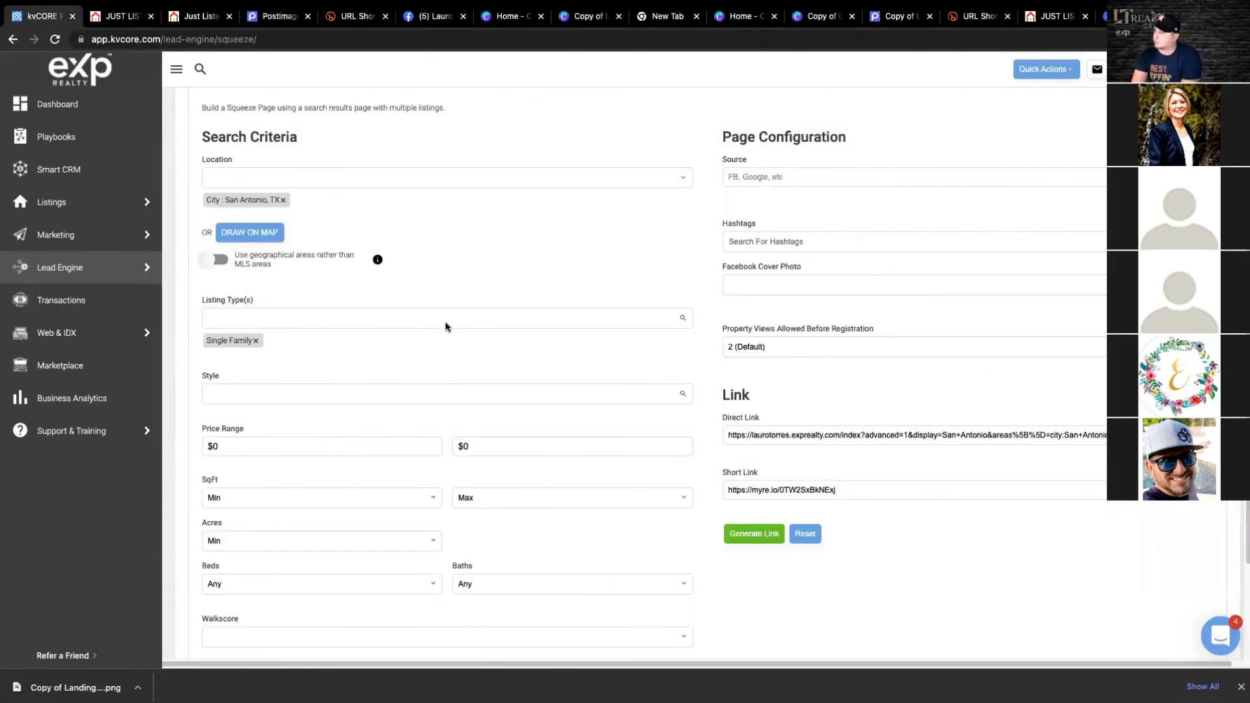
left_click(40, 108)
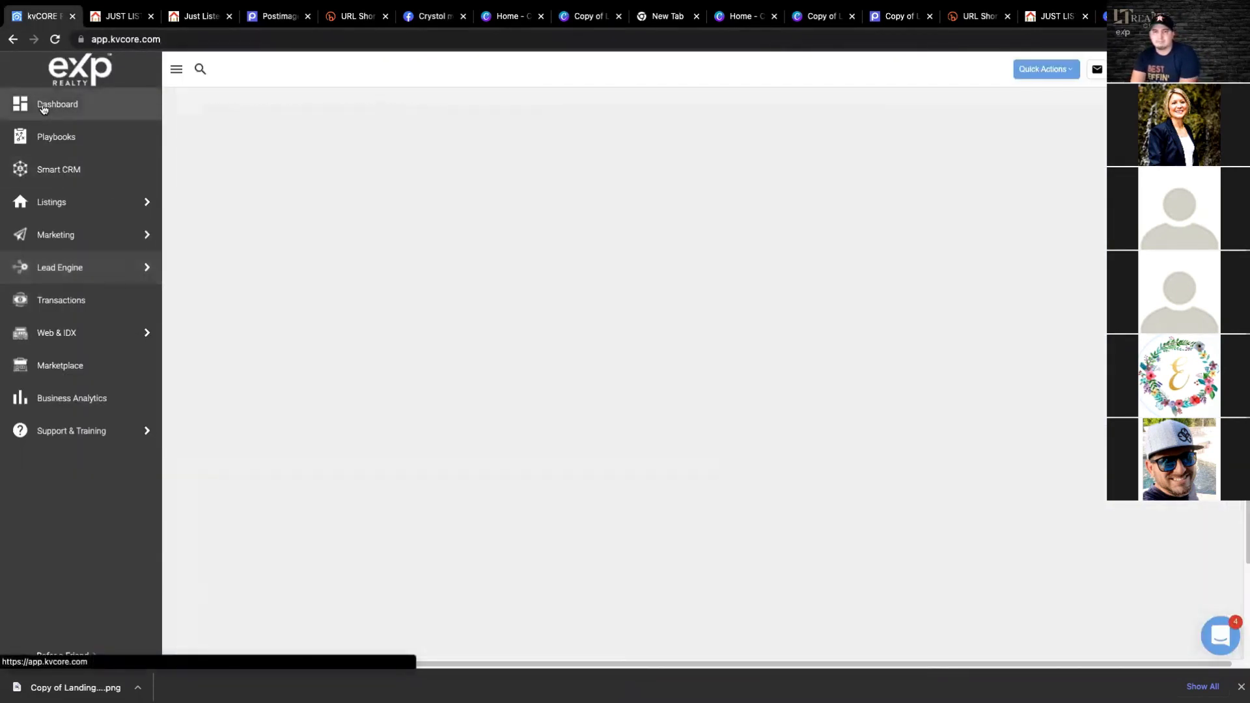
mouse_move(79, 268)
scroll(514, 399, "down", 5)
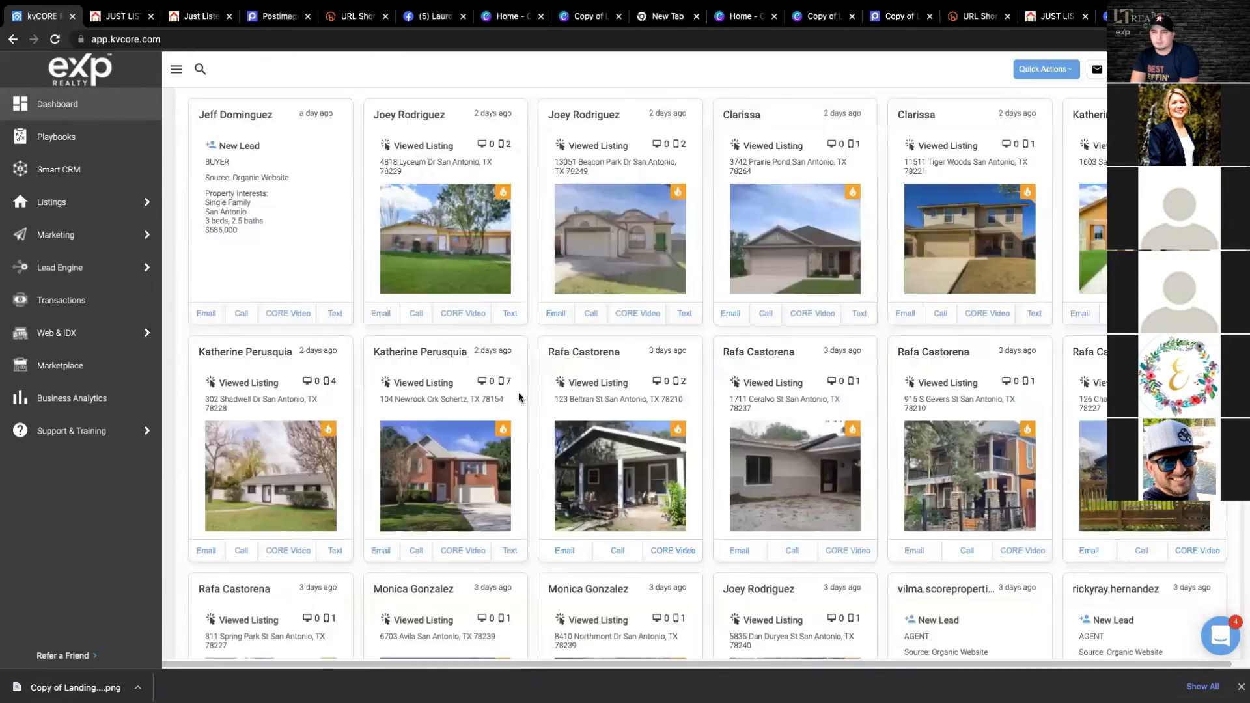
scroll(605, 352, "down", 5)
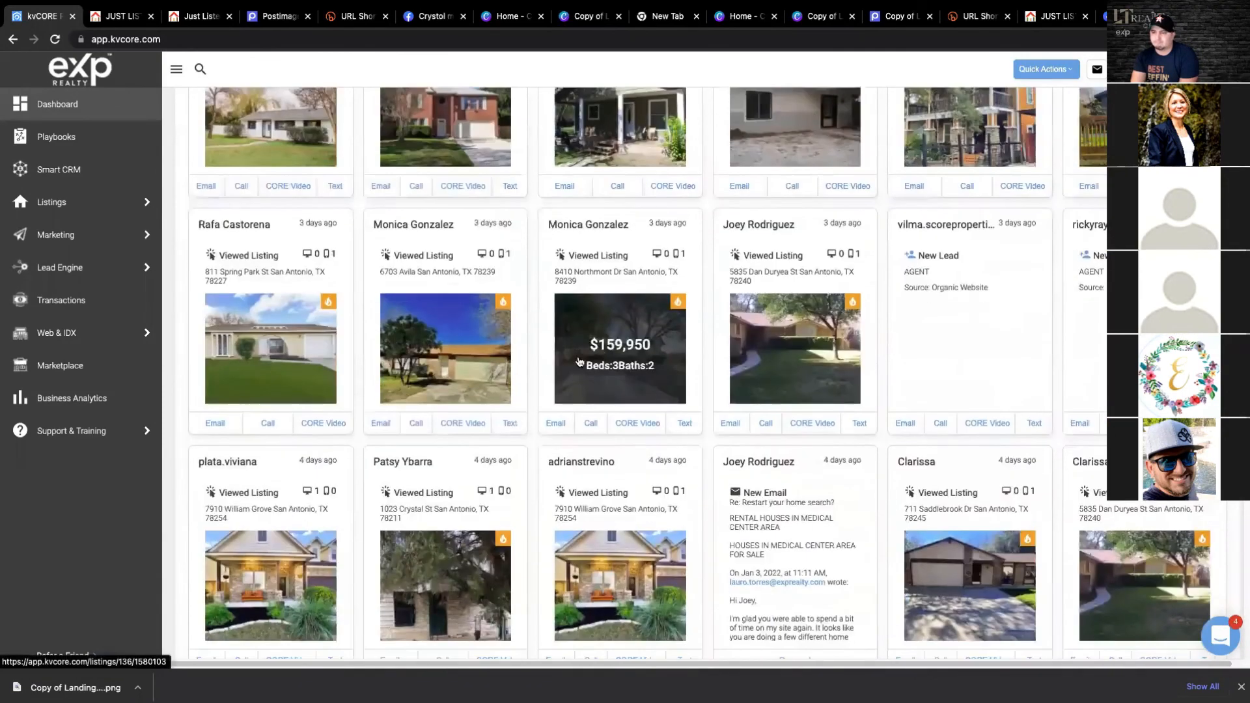
scroll(599, 341, "down", 10)
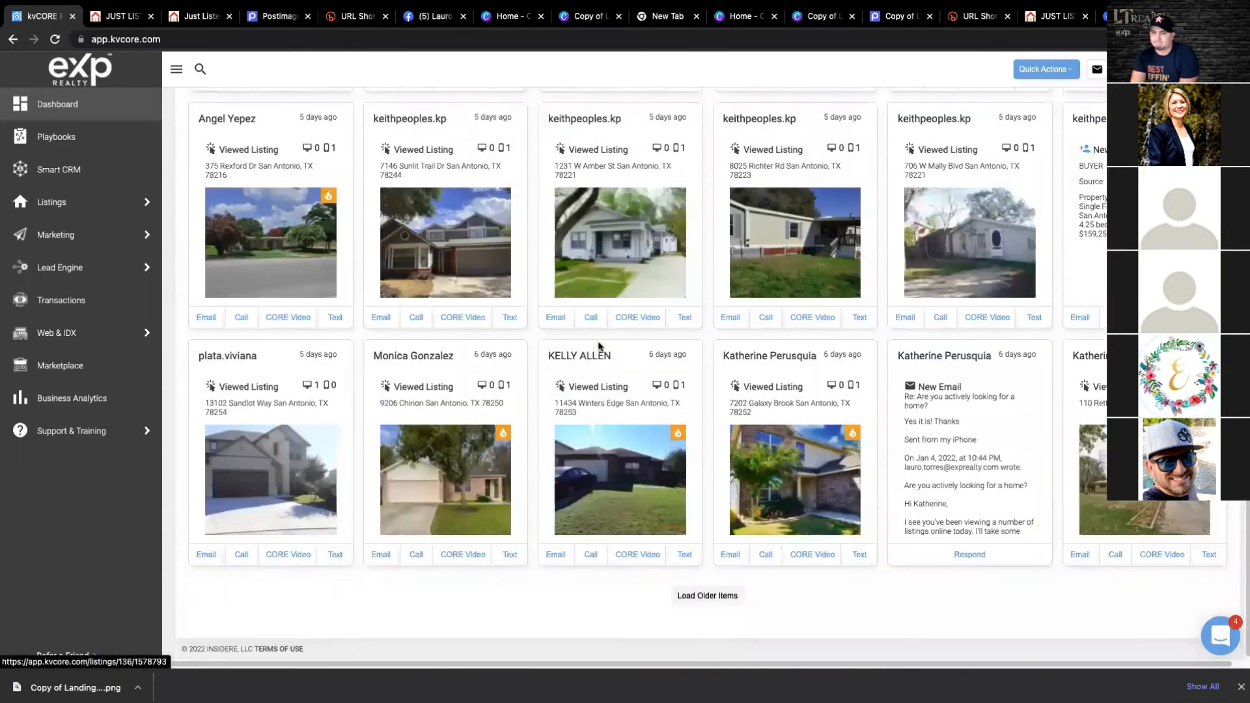
scroll(567, 351, "up", 5)
scroll(529, 382, "up", 10)
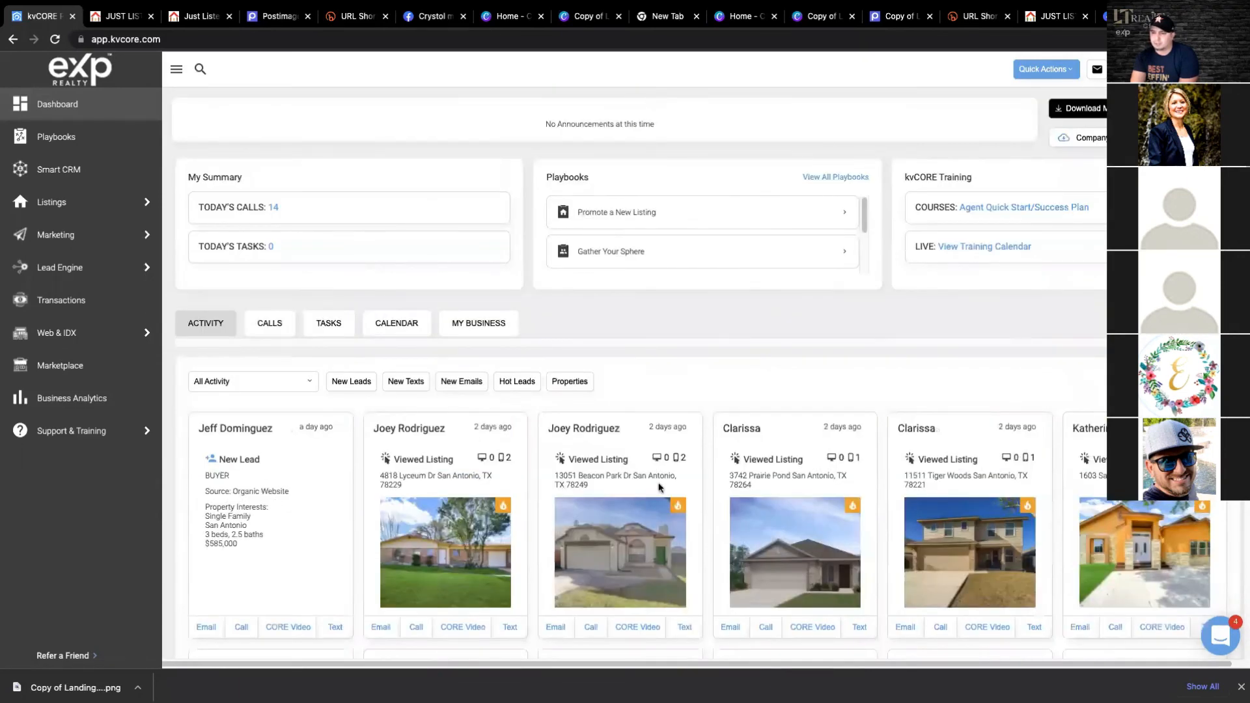
mouse_move(87, 209)
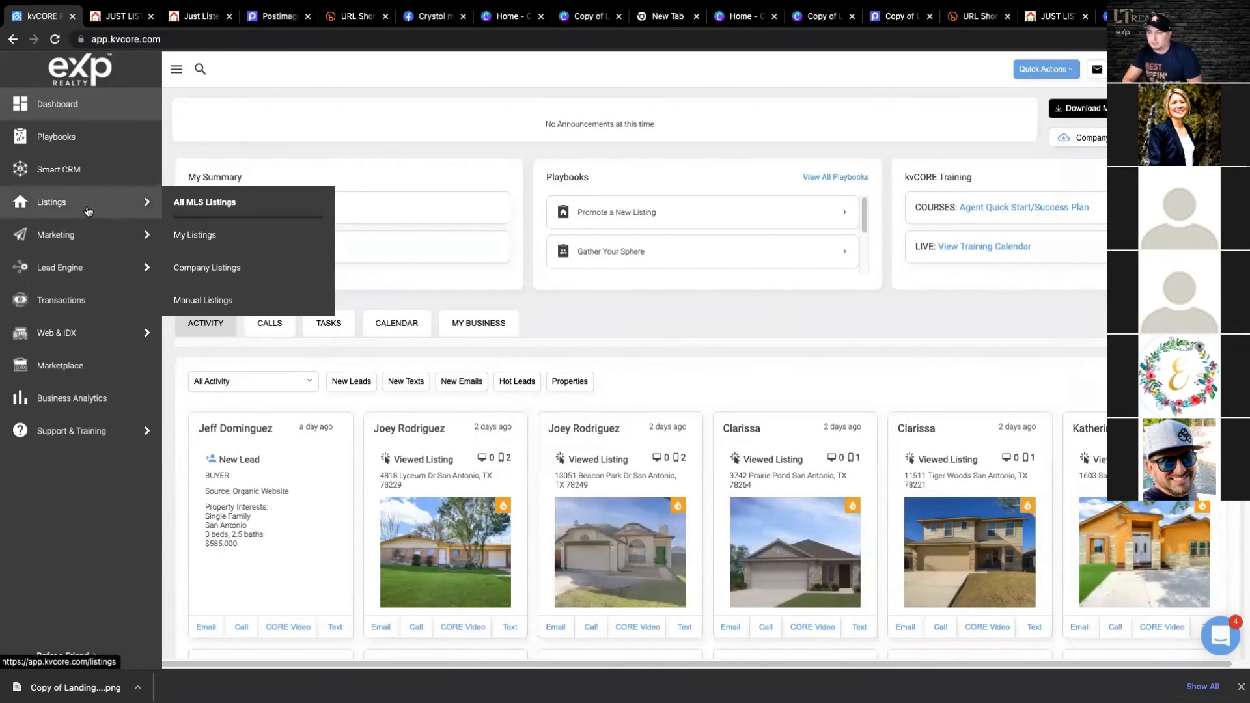
left_click(119, 16)
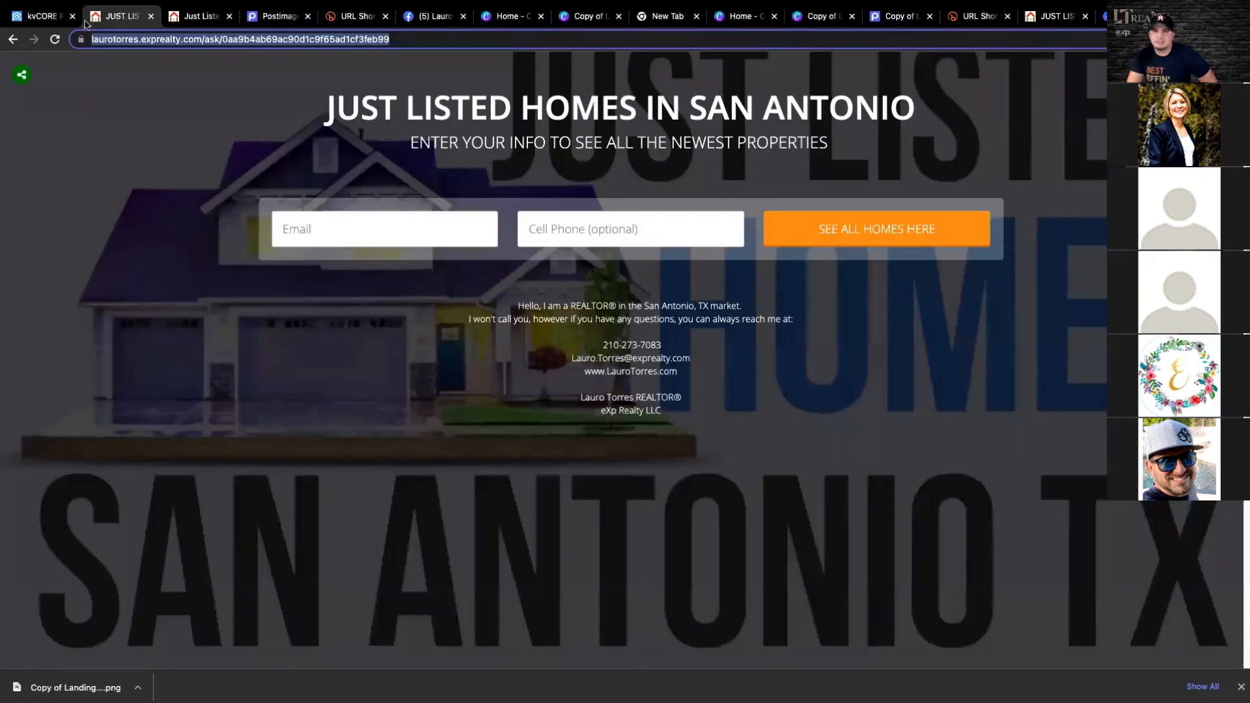